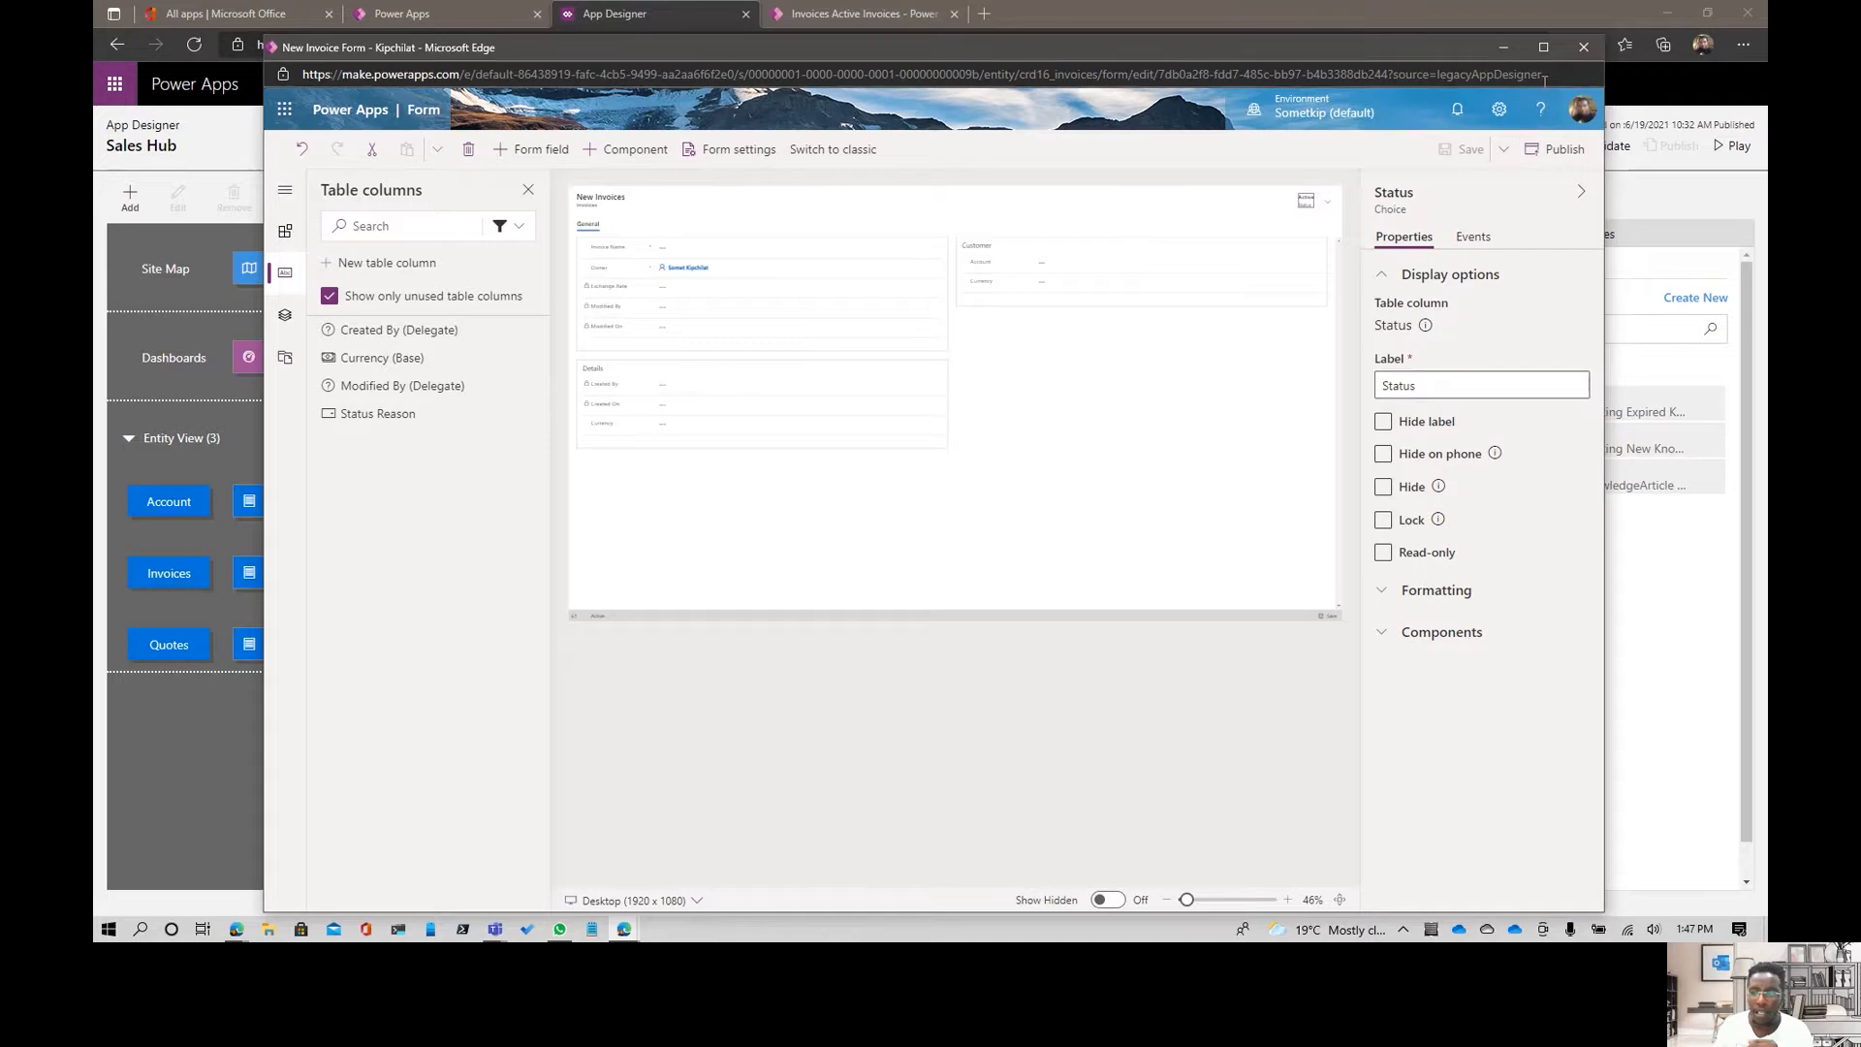
- Close the invoice form editor and start creating a new business process flow for the Sales Hub app
left_click(1584, 48)
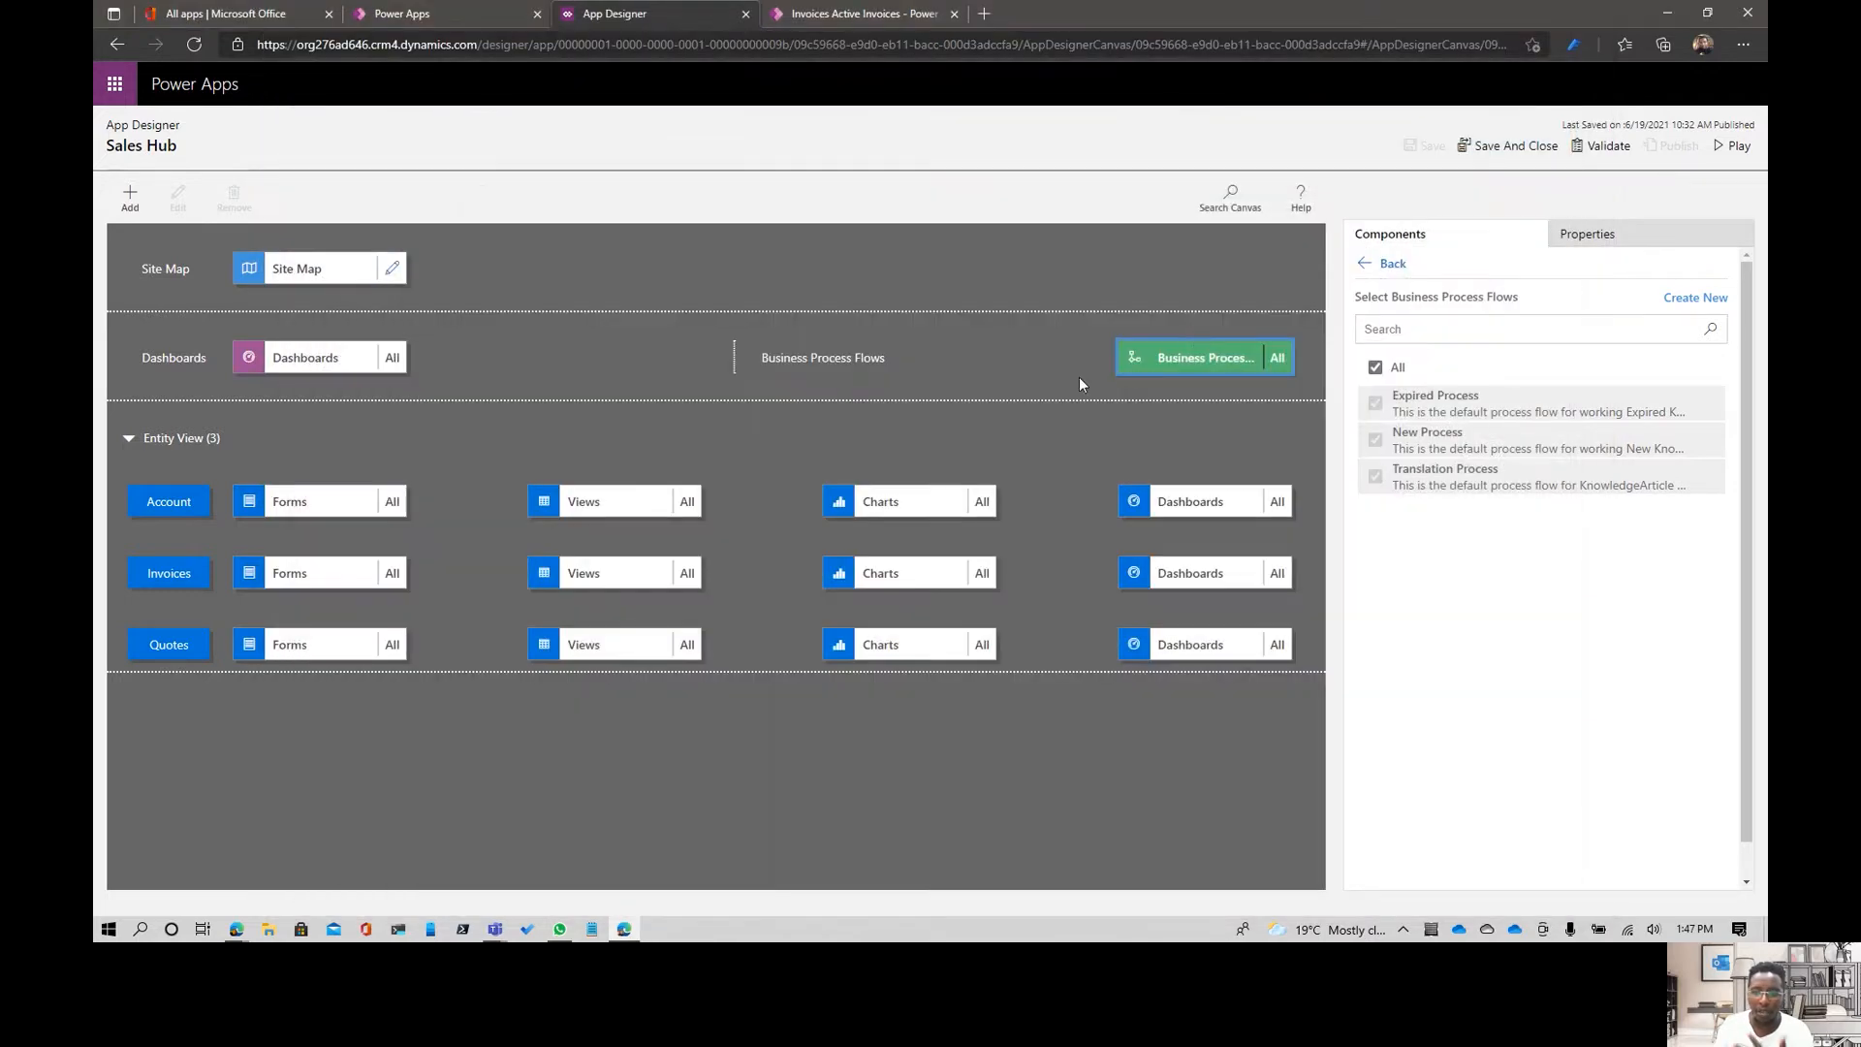
left_click(876, 354)
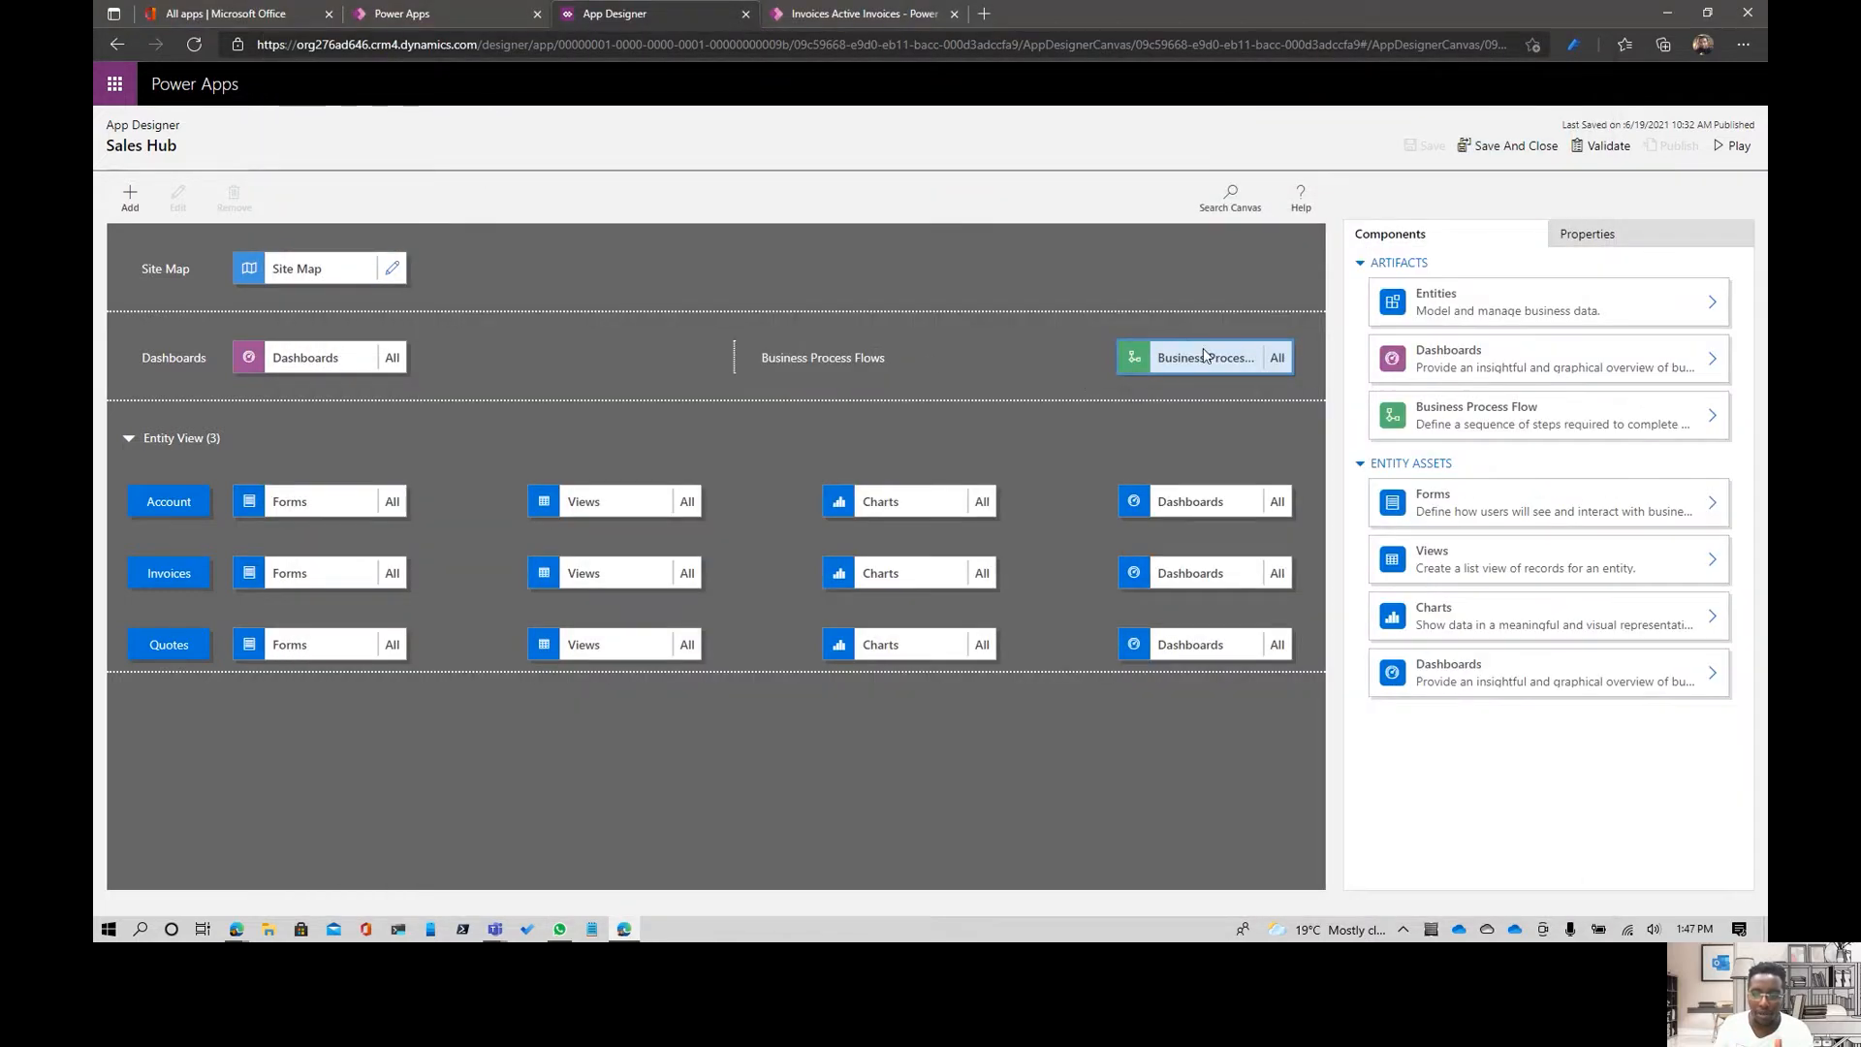
left_click(1204, 355)
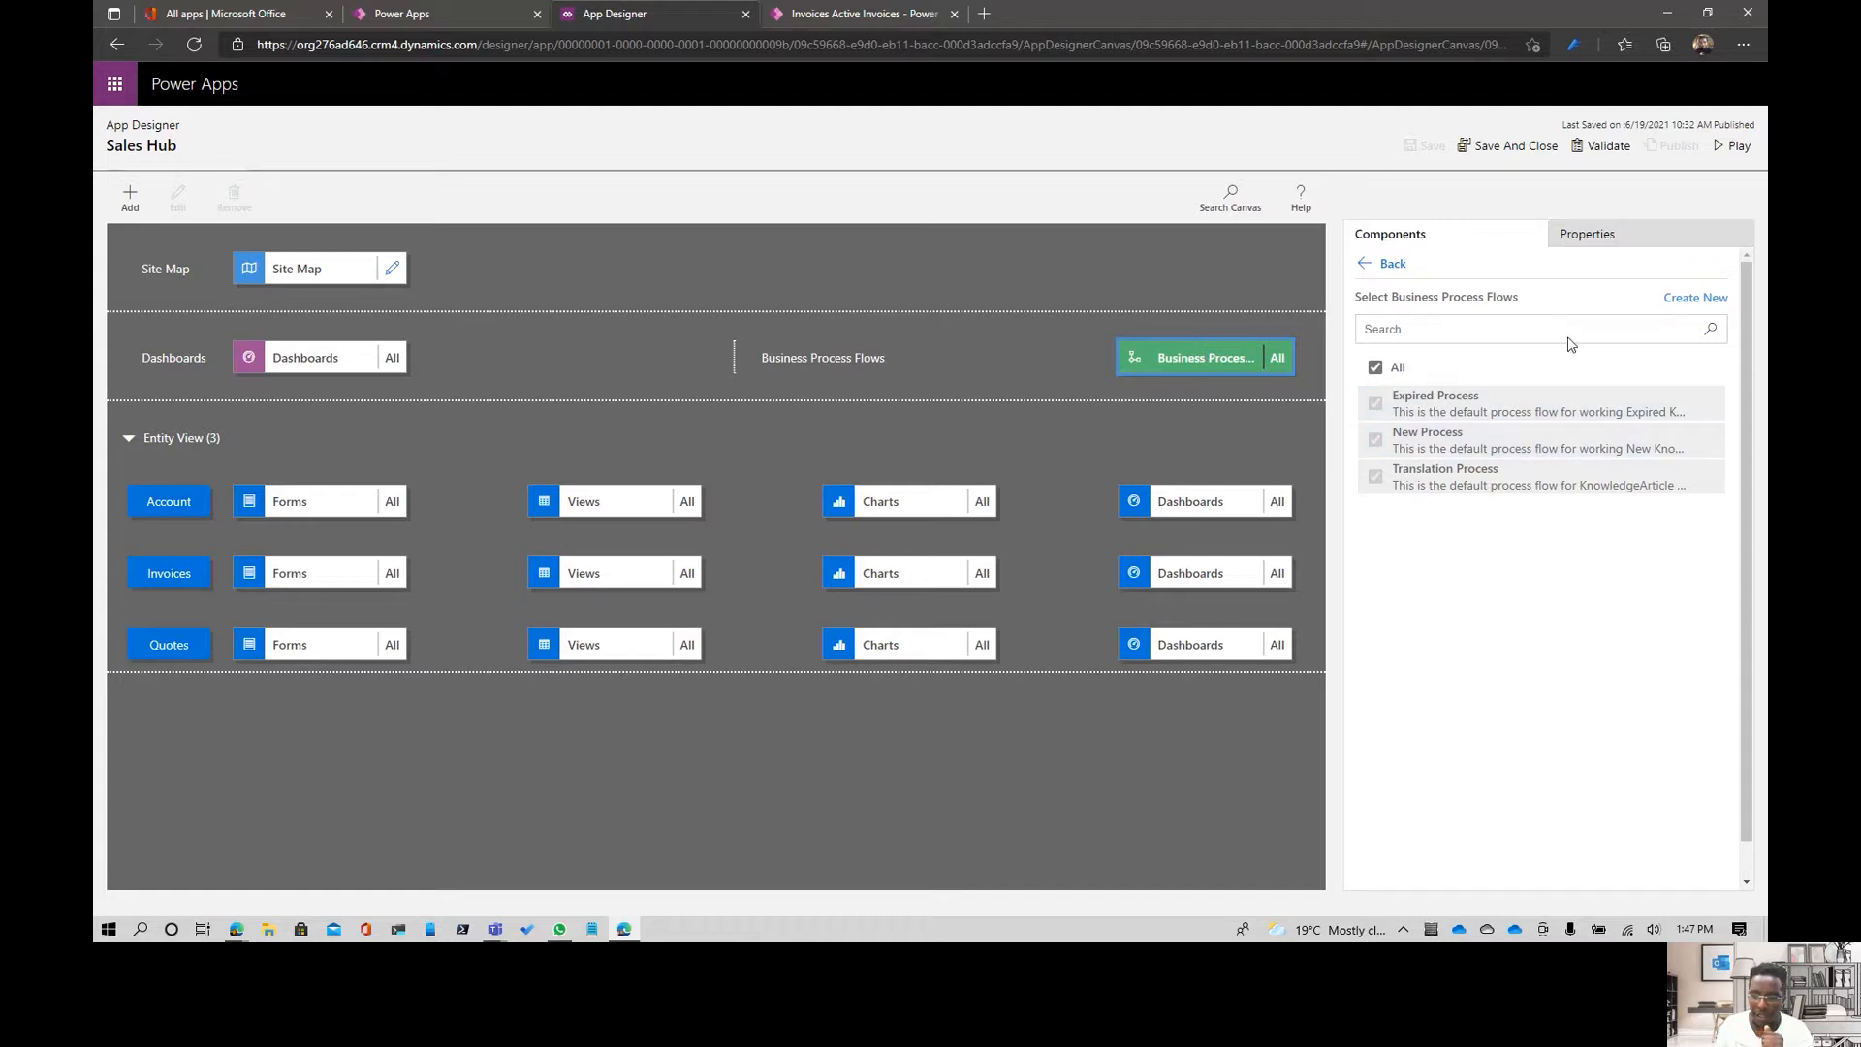
left_click(1682, 298)
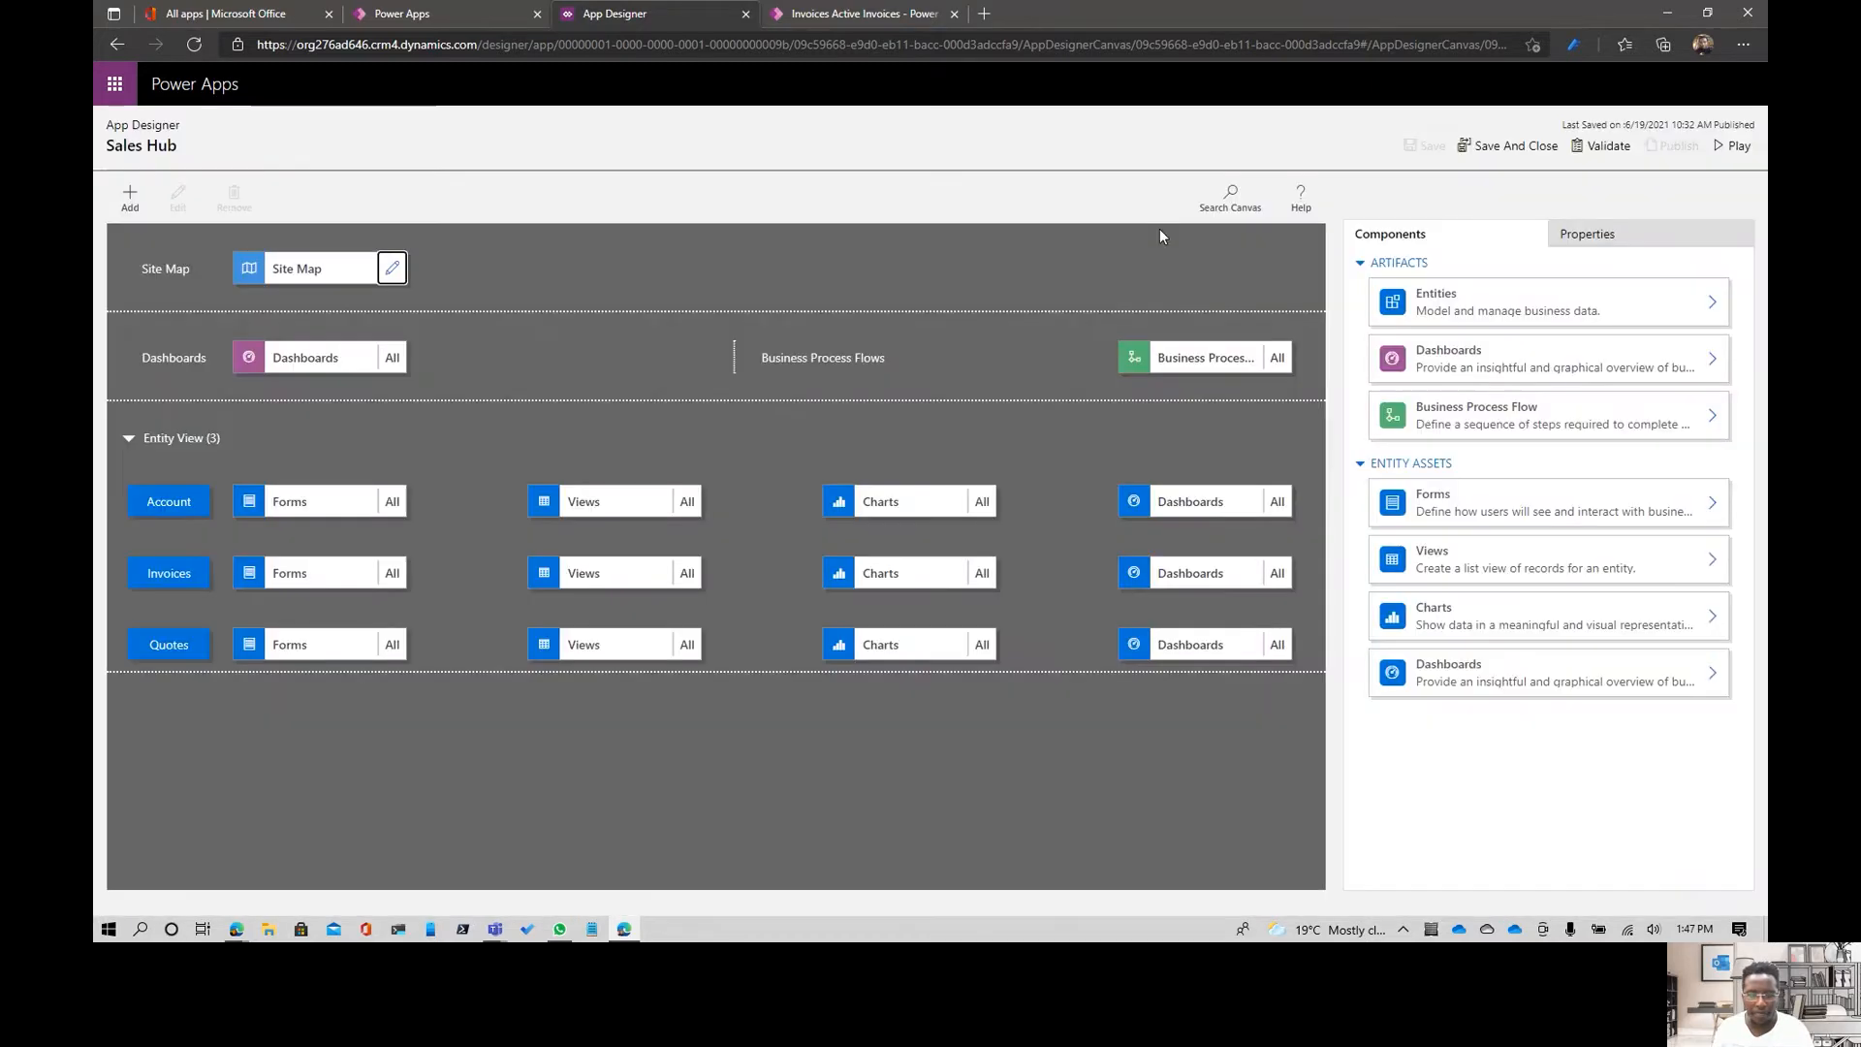
left_click(1207, 358)
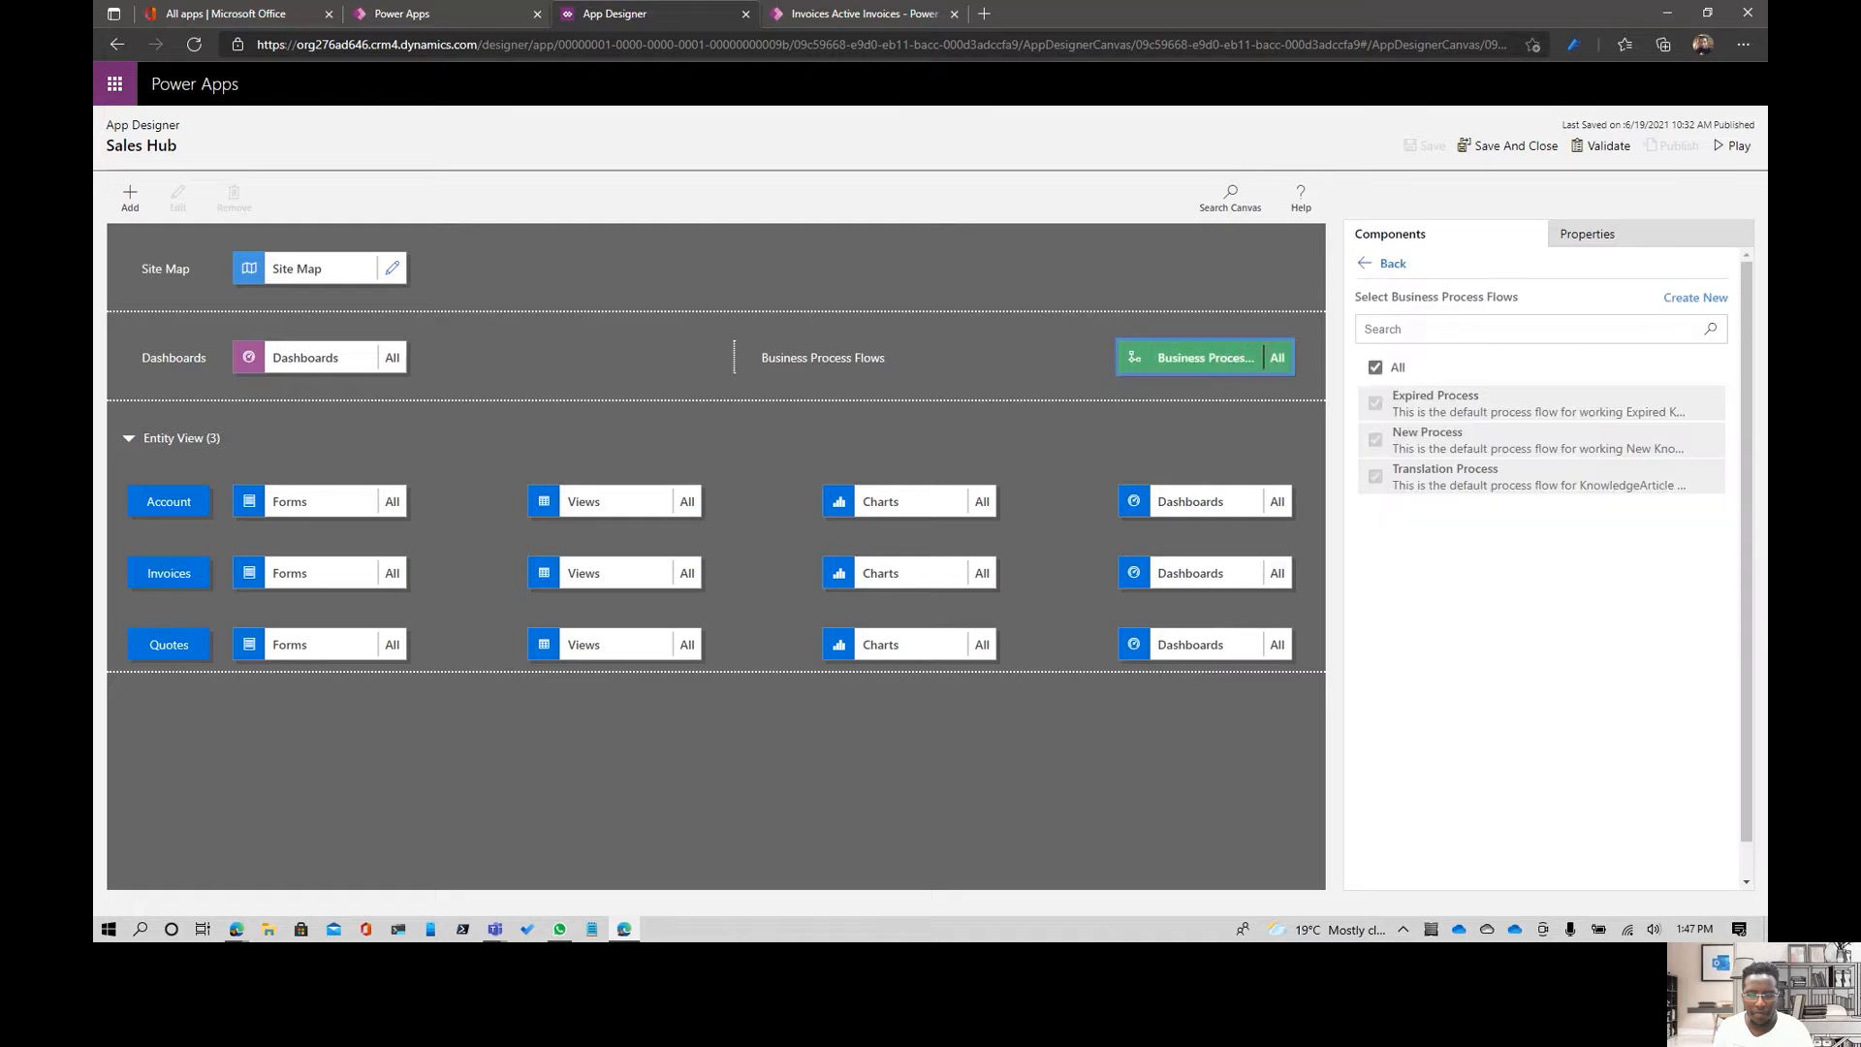
left_click(1692, 300)
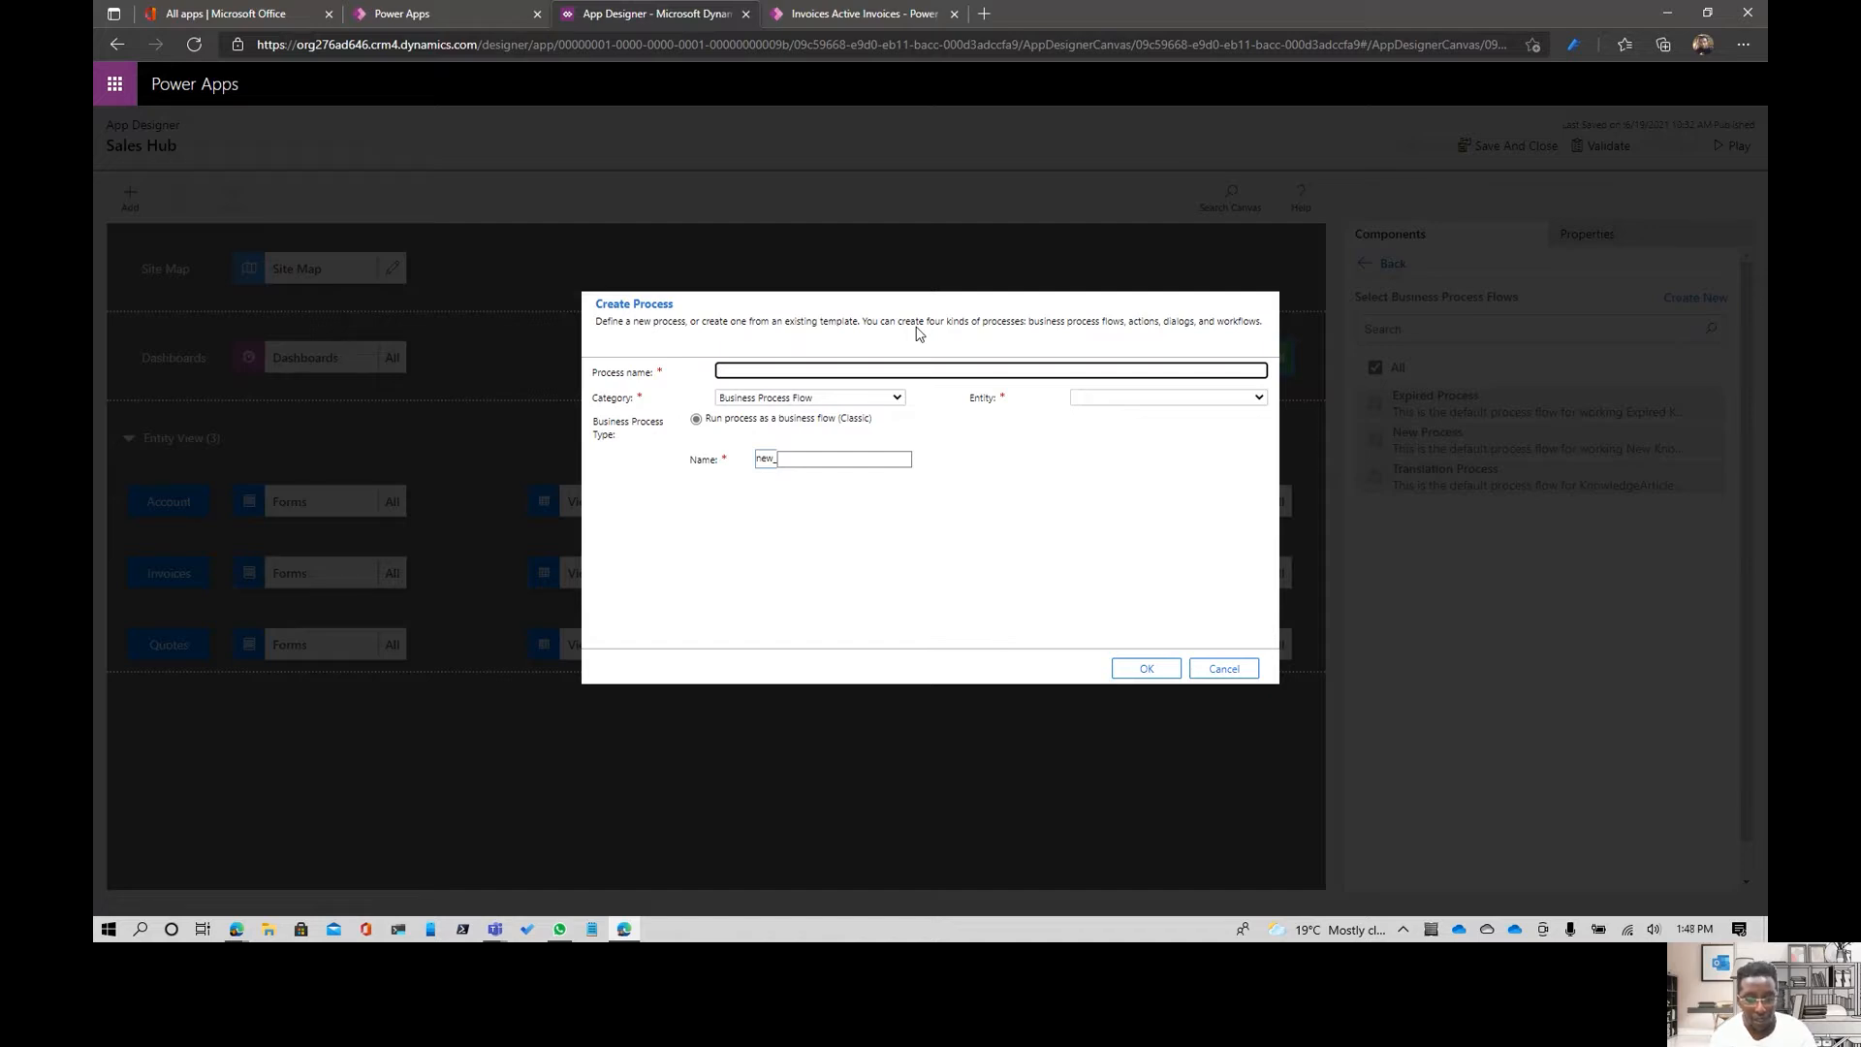
- Create the business process flow with the process name New Invoice and the entity Invoices
type("N")
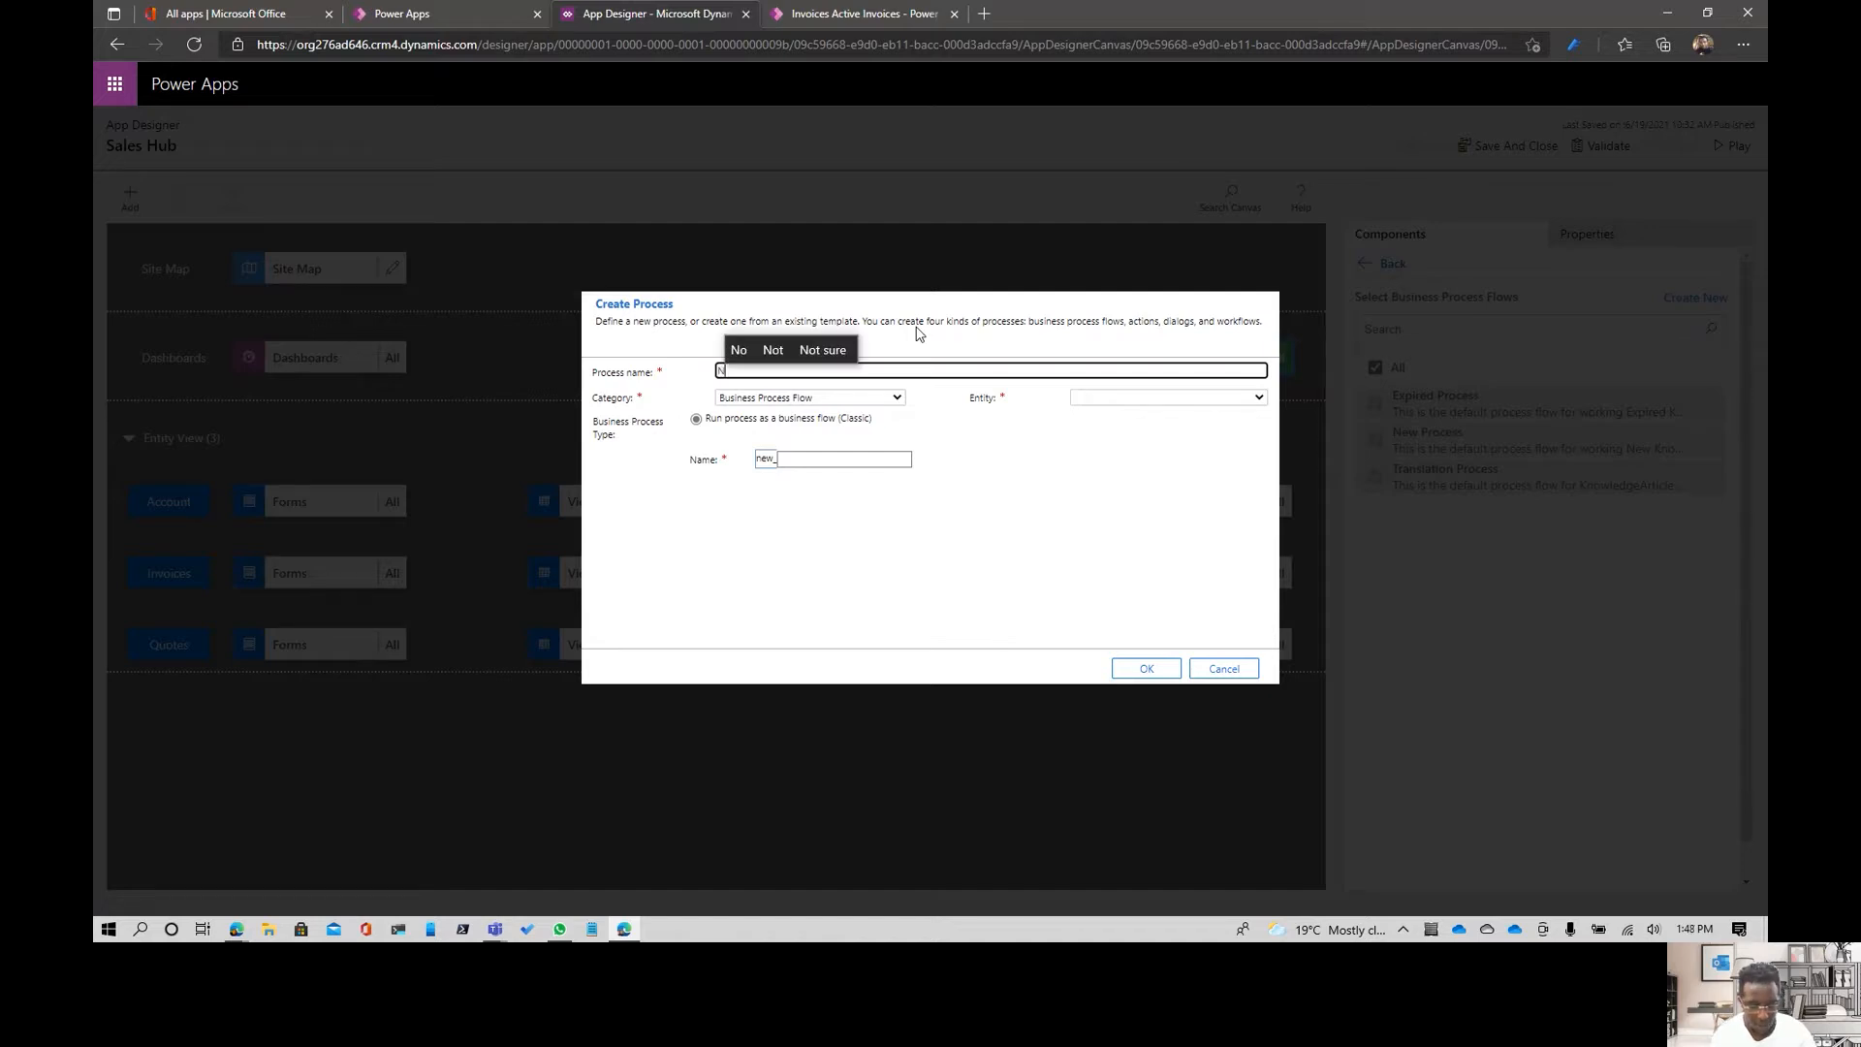
type("ew Invoice")
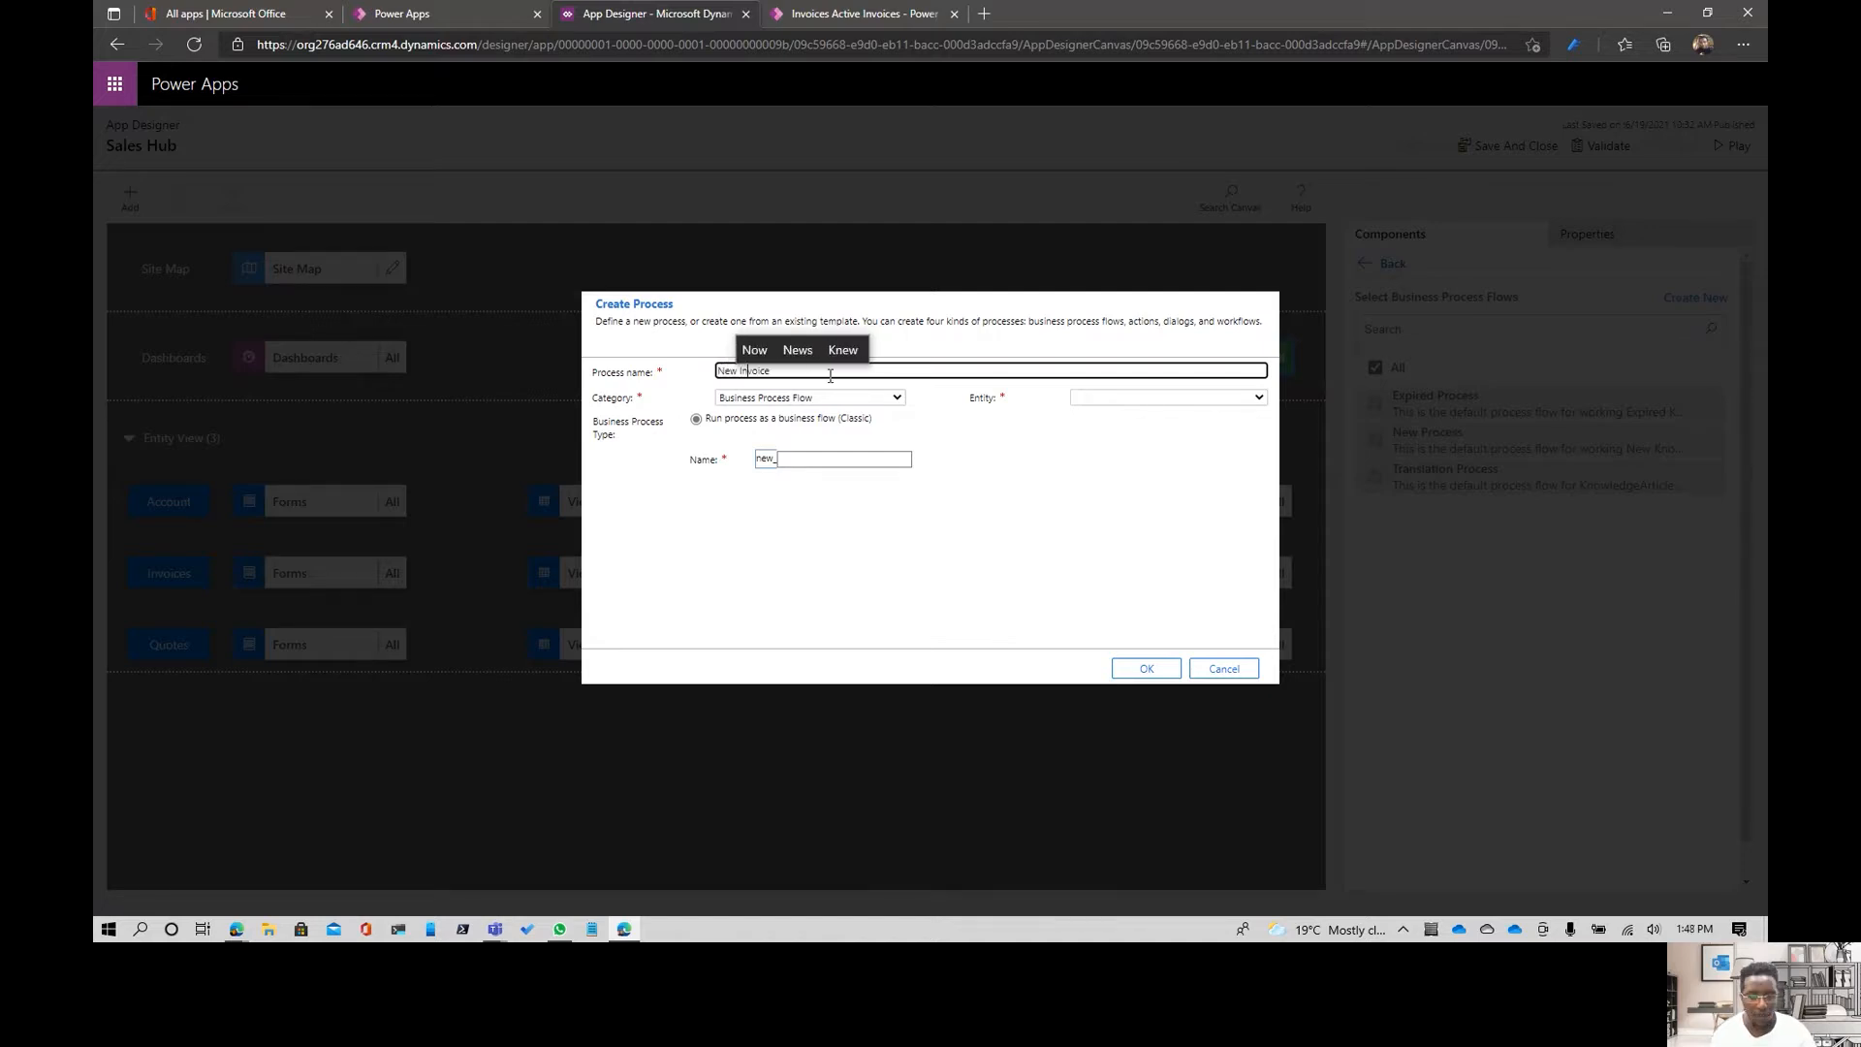
left_click(919, 619)
left_click(1146, 404)
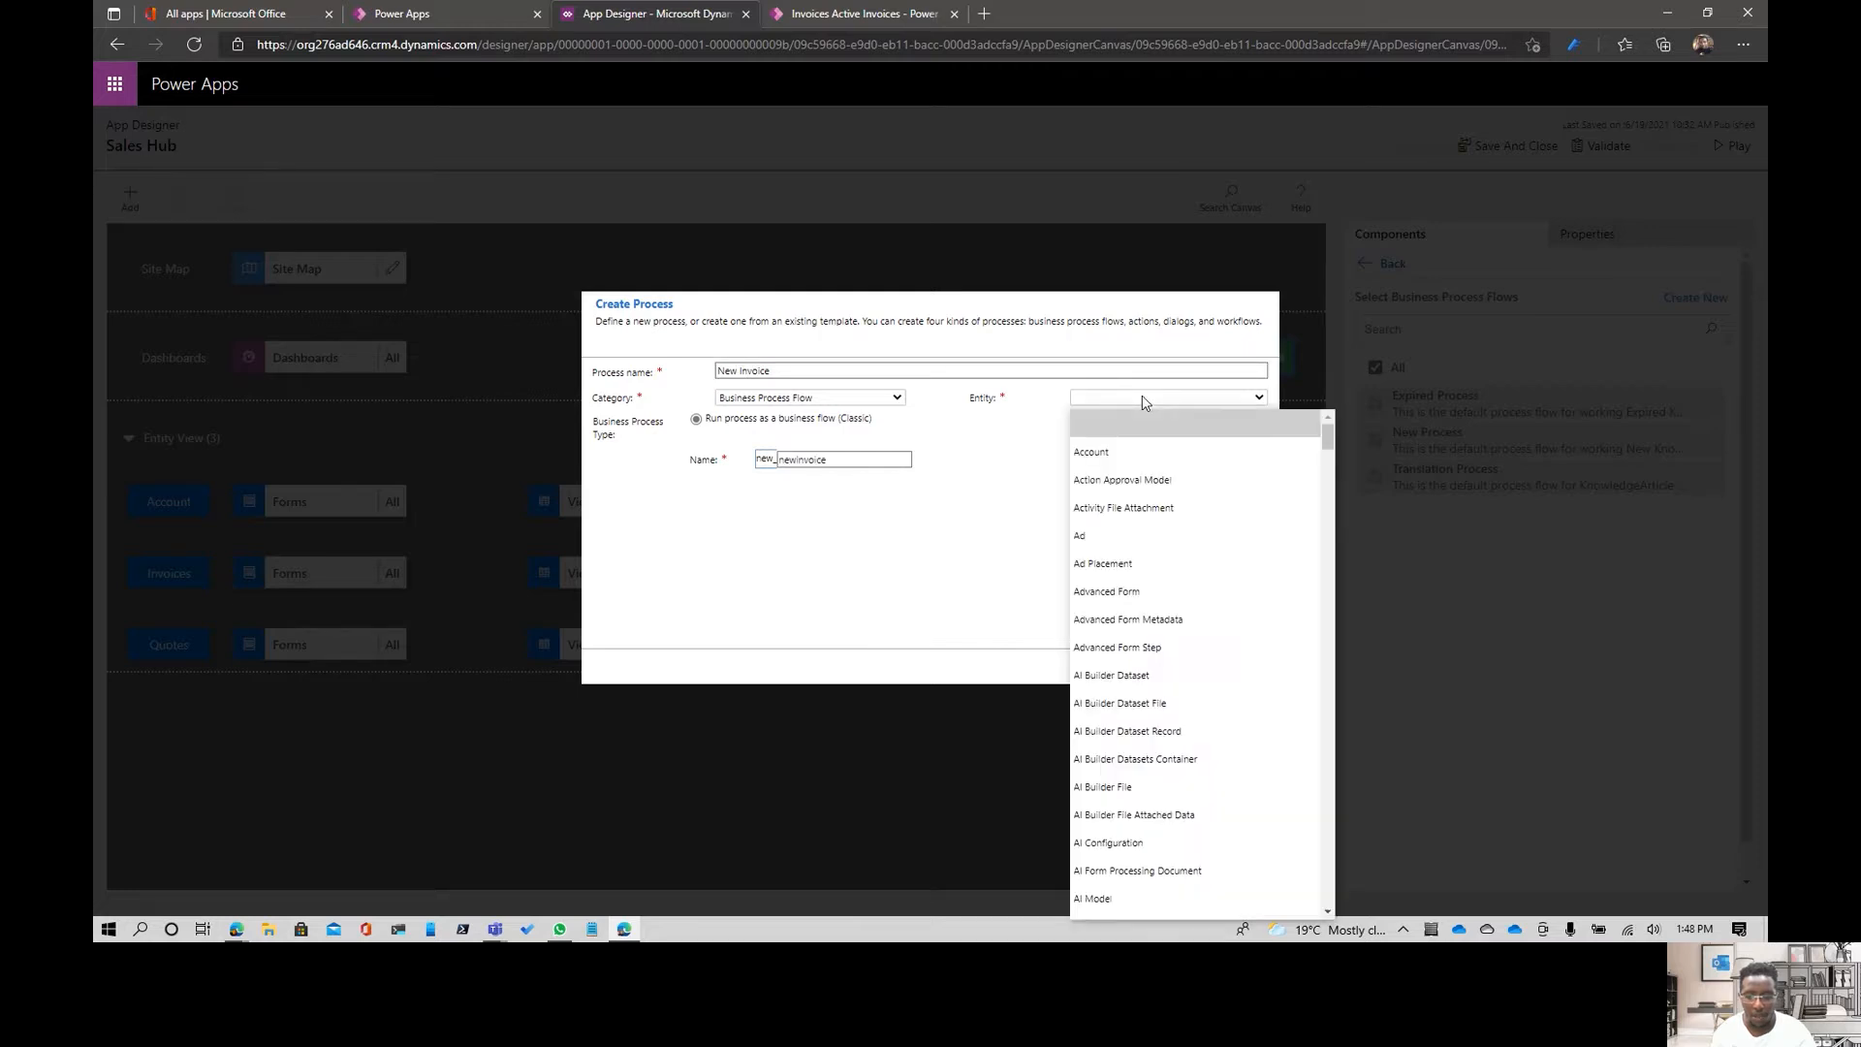
scroll(1178, 669, "down", 4)
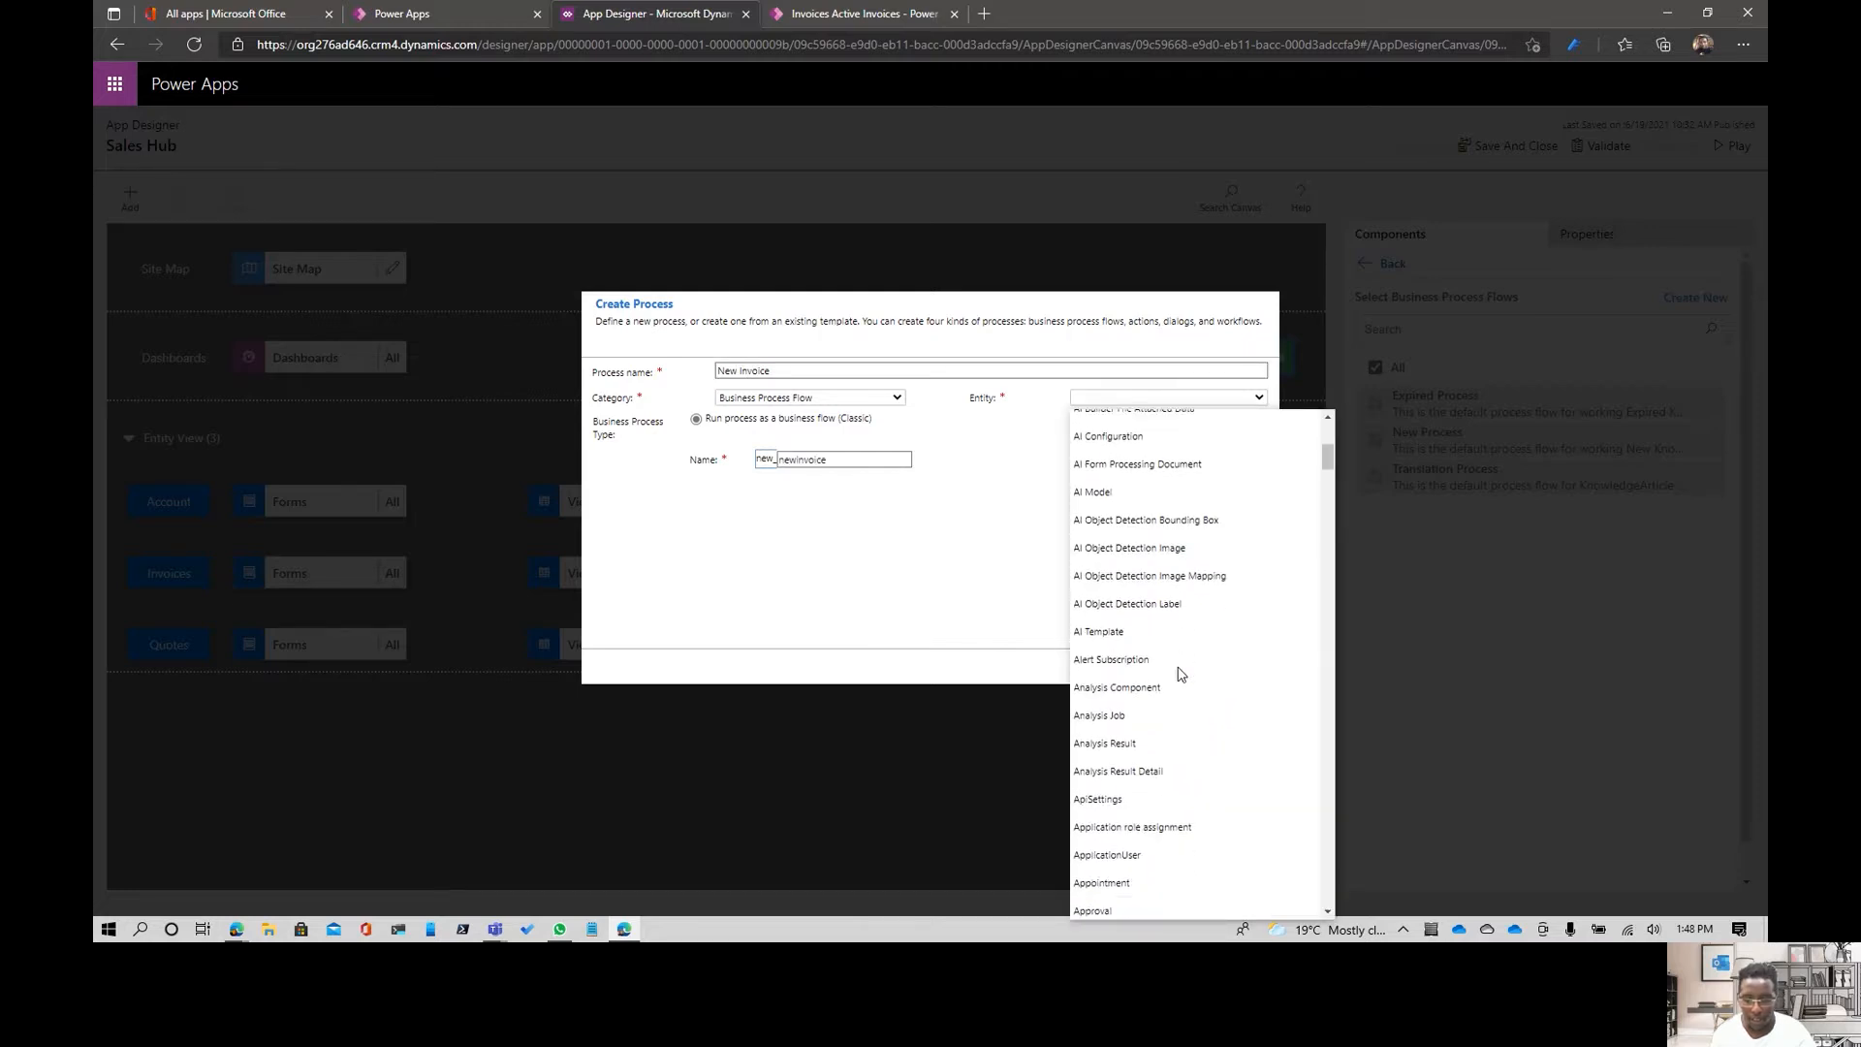
scroll(1181, 673, "down", 15)
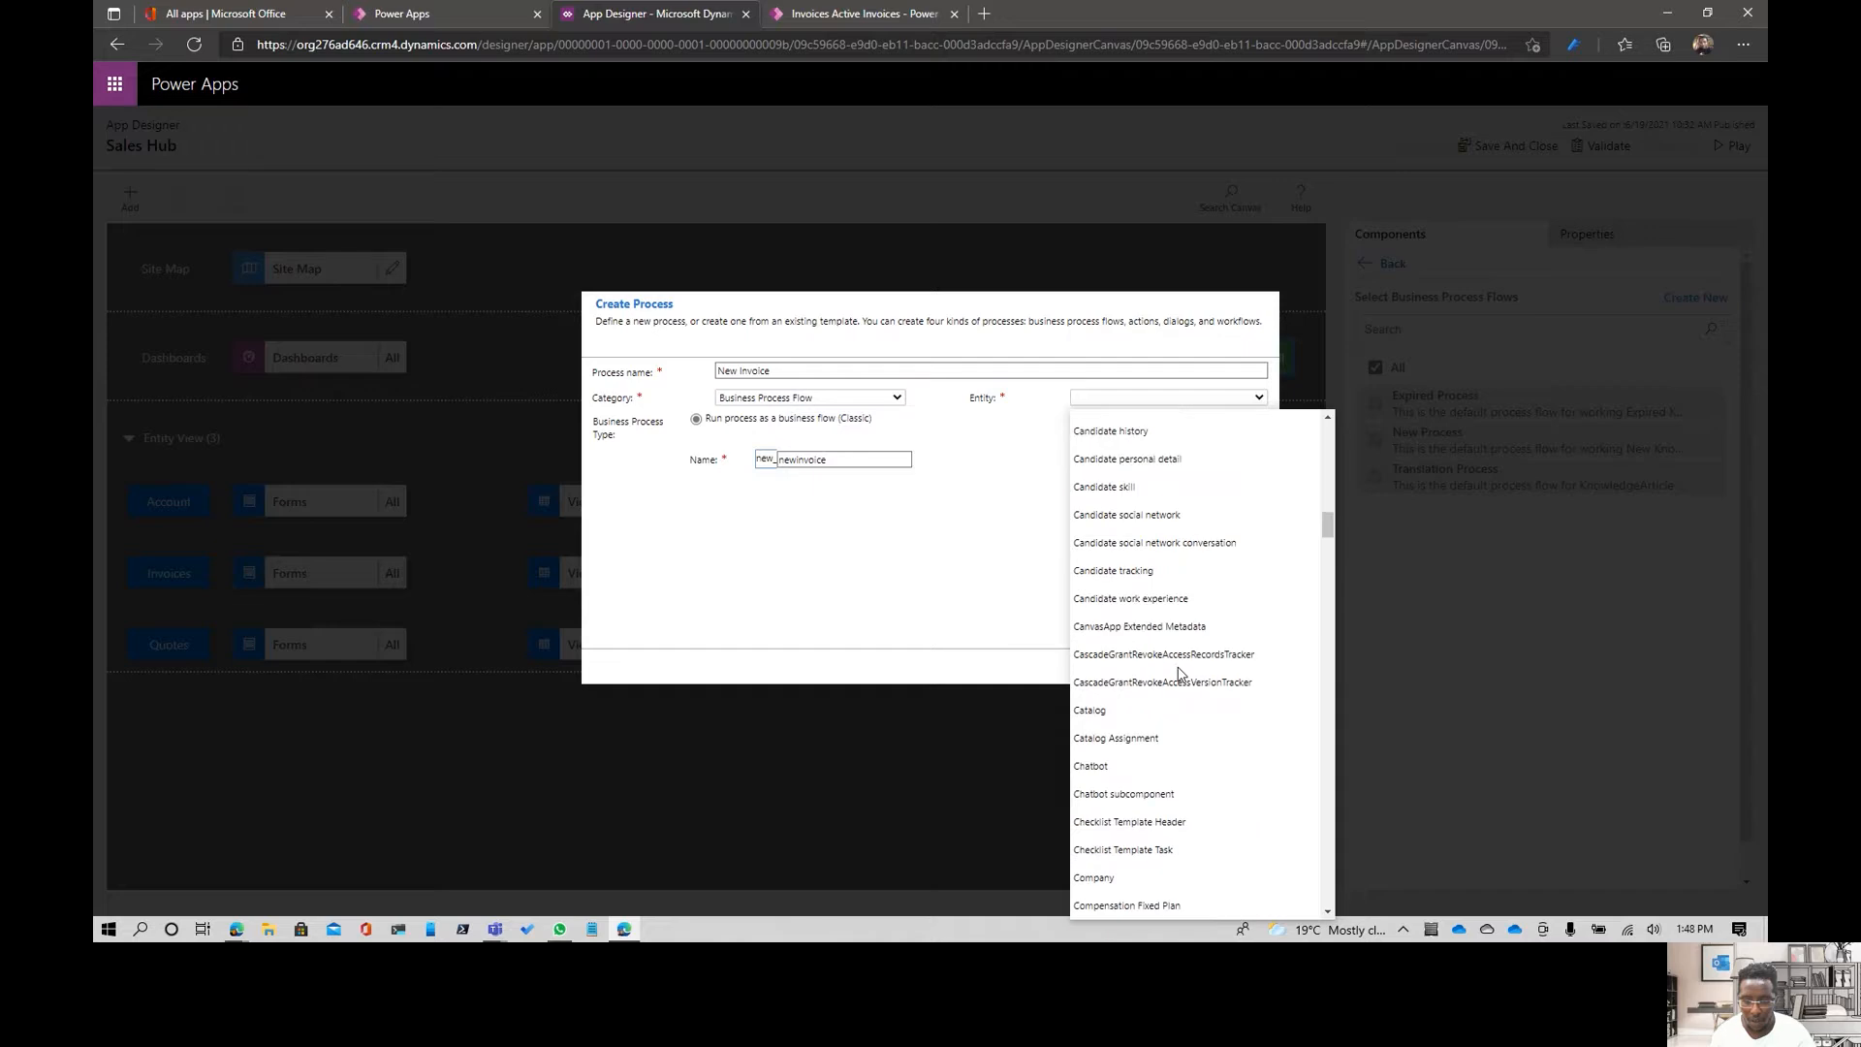
scroll(1181, 674, "down", 15)
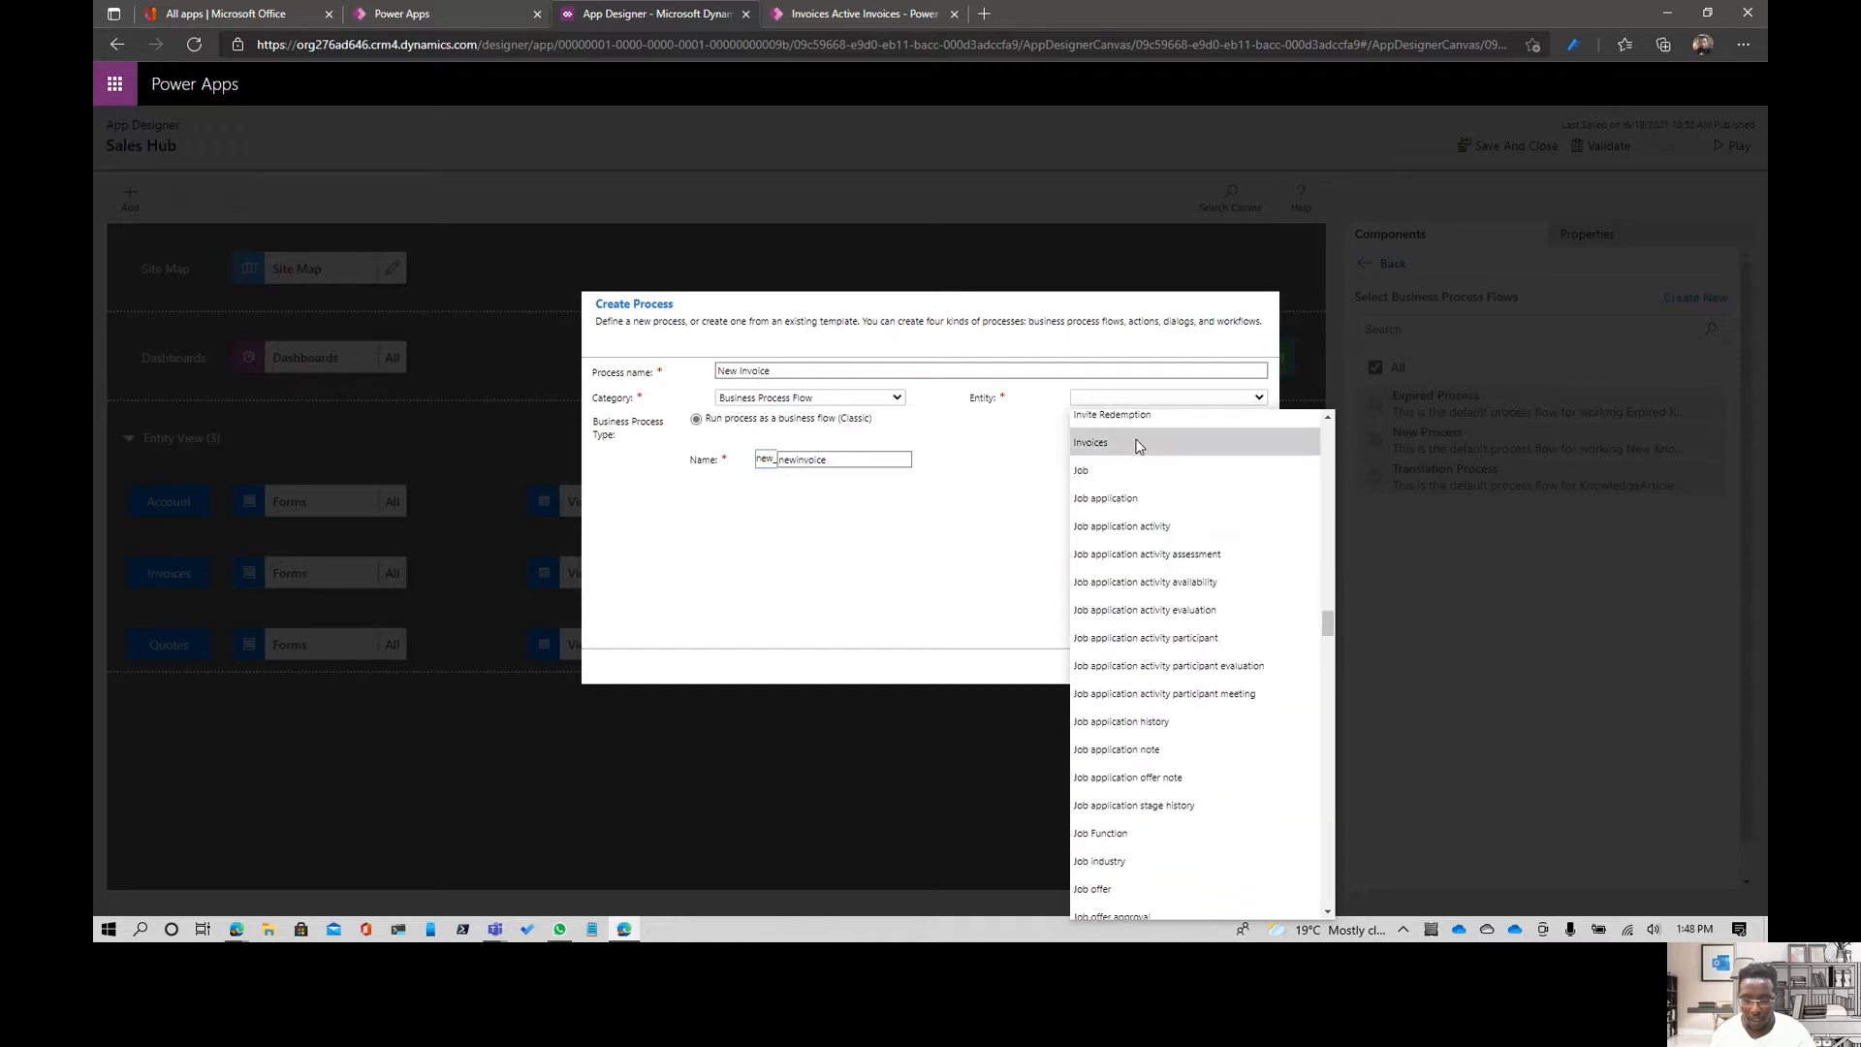
left_click(1138, 443)
left_click(1147, 670)
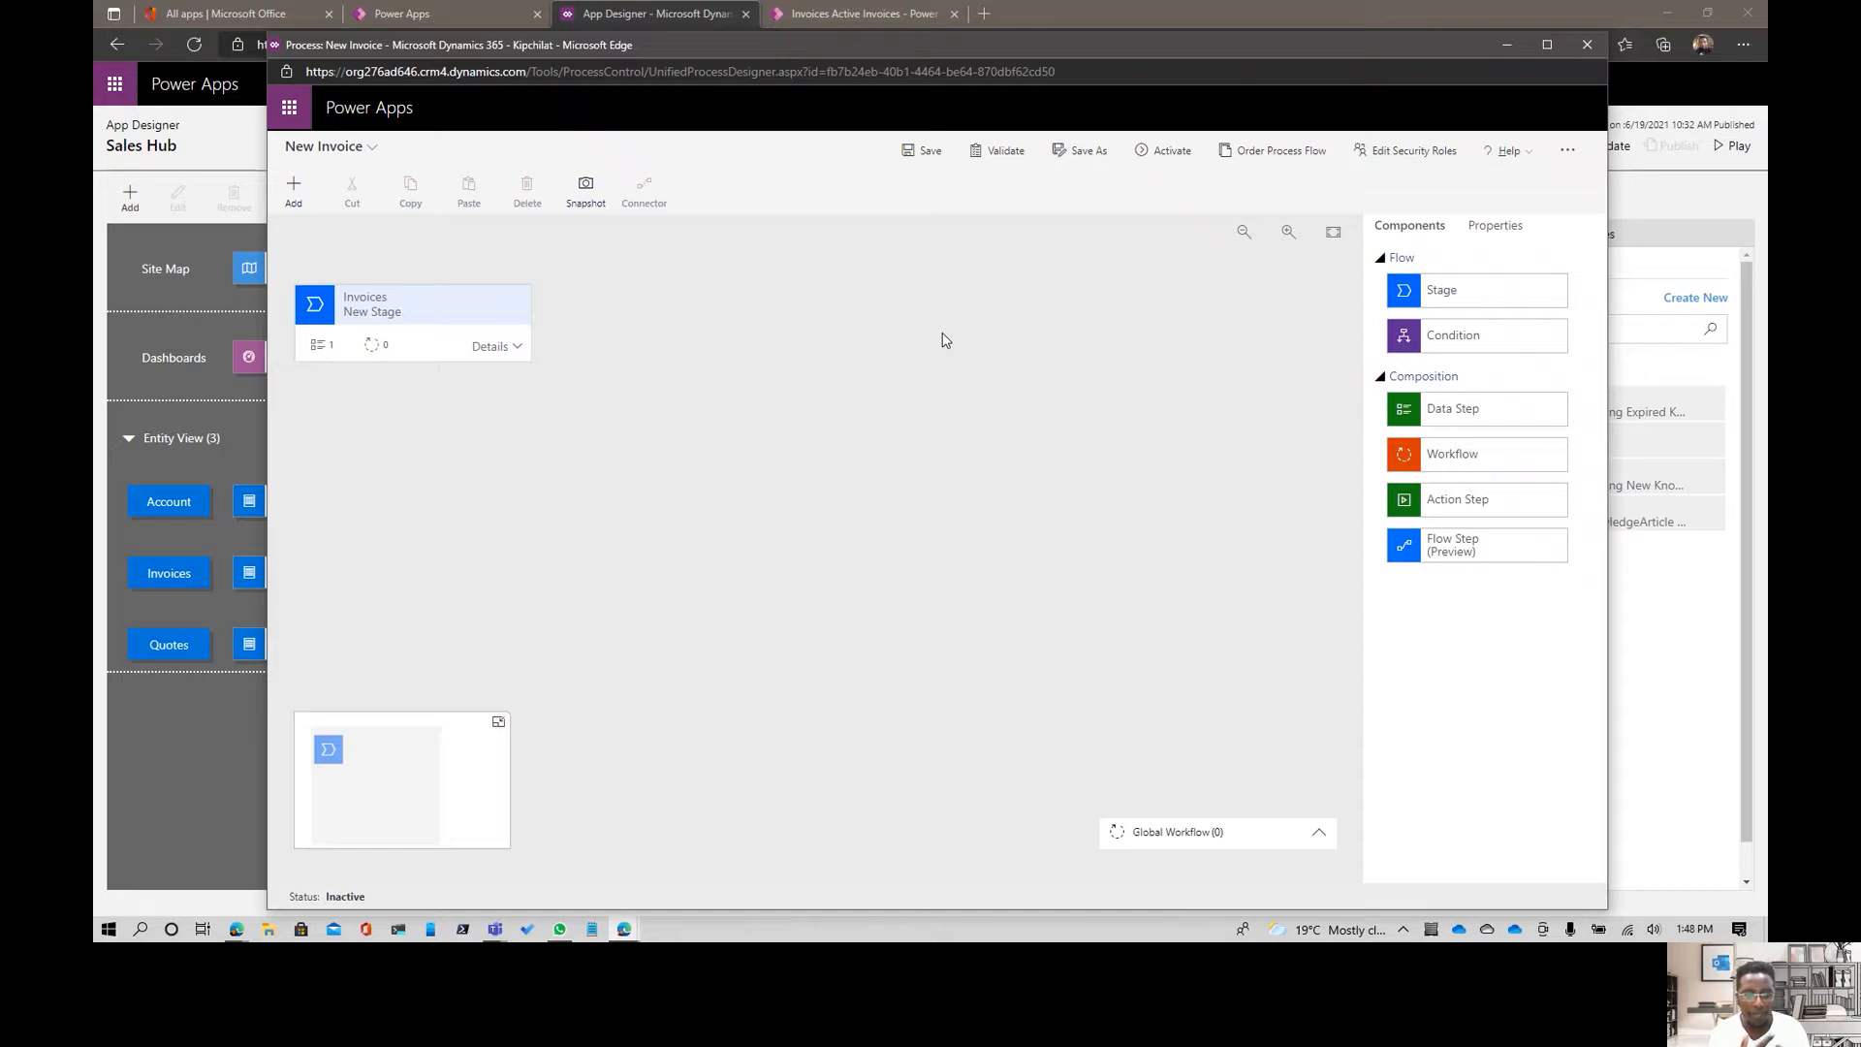
- Name the first stage's data step New Invoice, set its data field to Invoice Name, and apply it
left_click(508, 348)
left_click(424, 302)
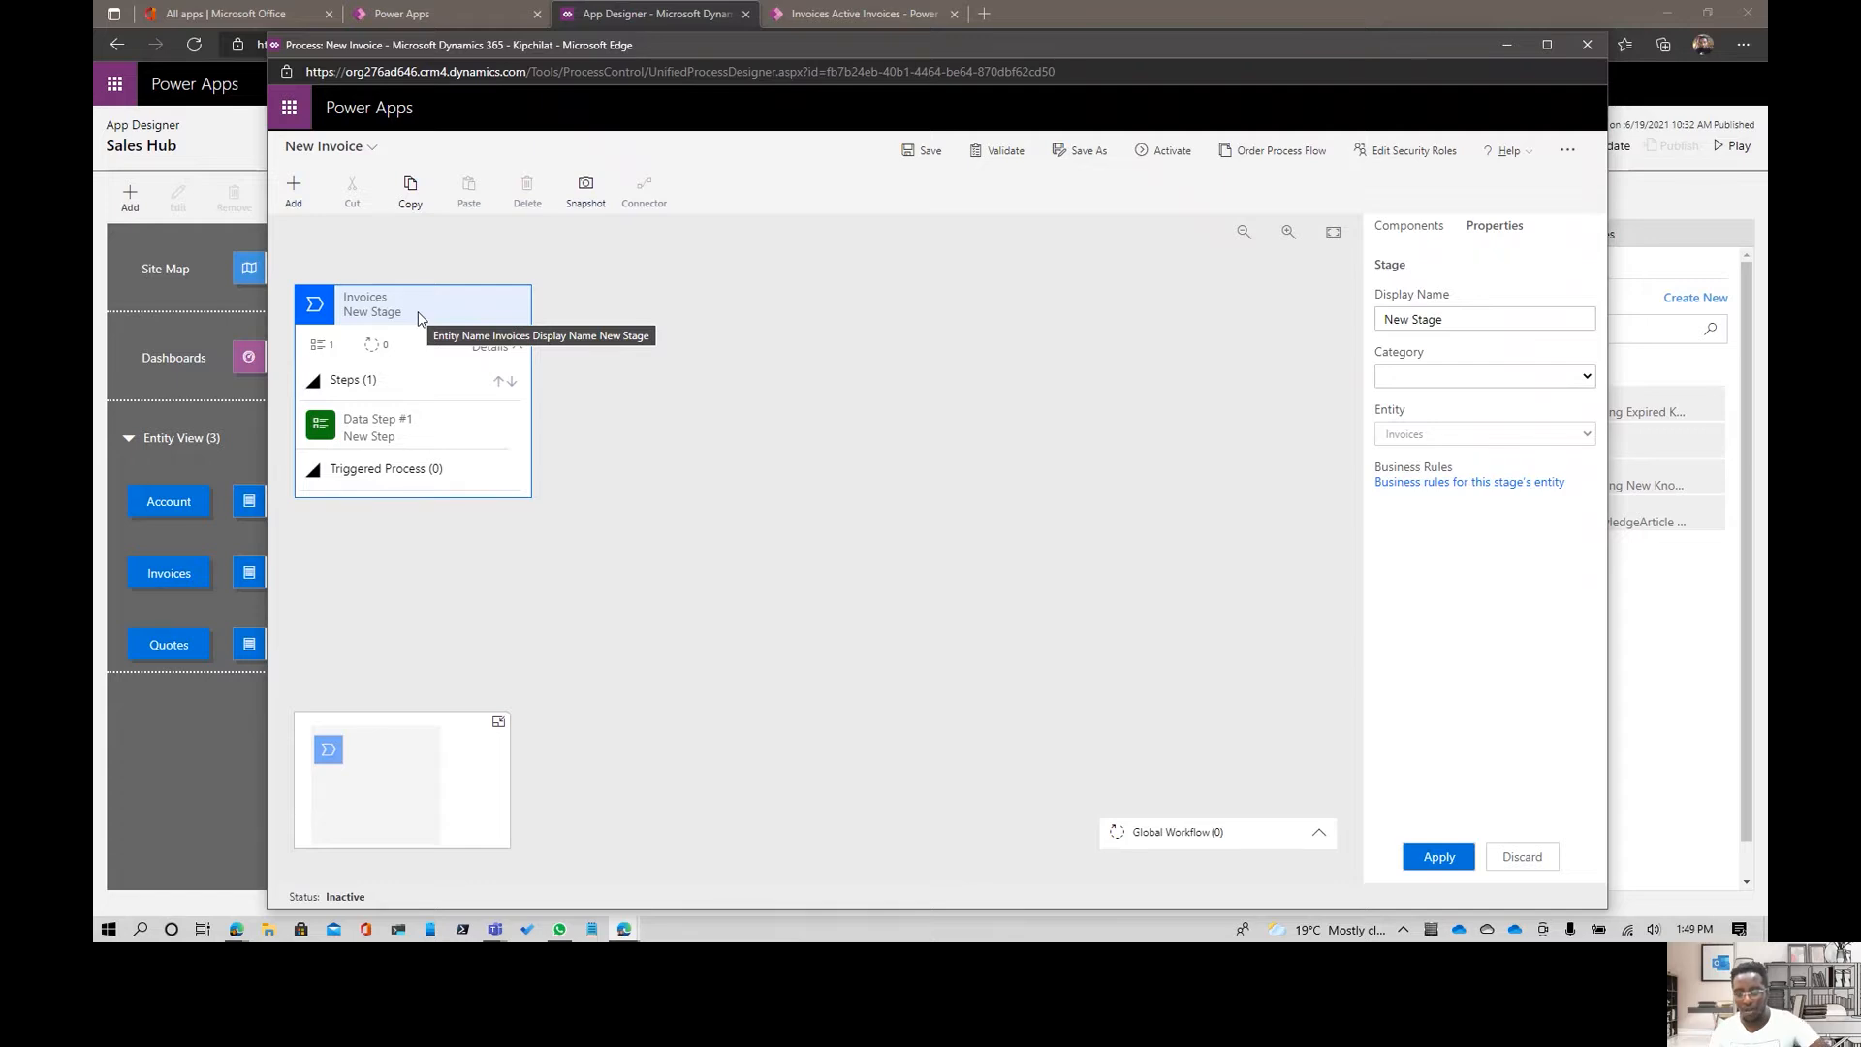
left_click(410, 436)
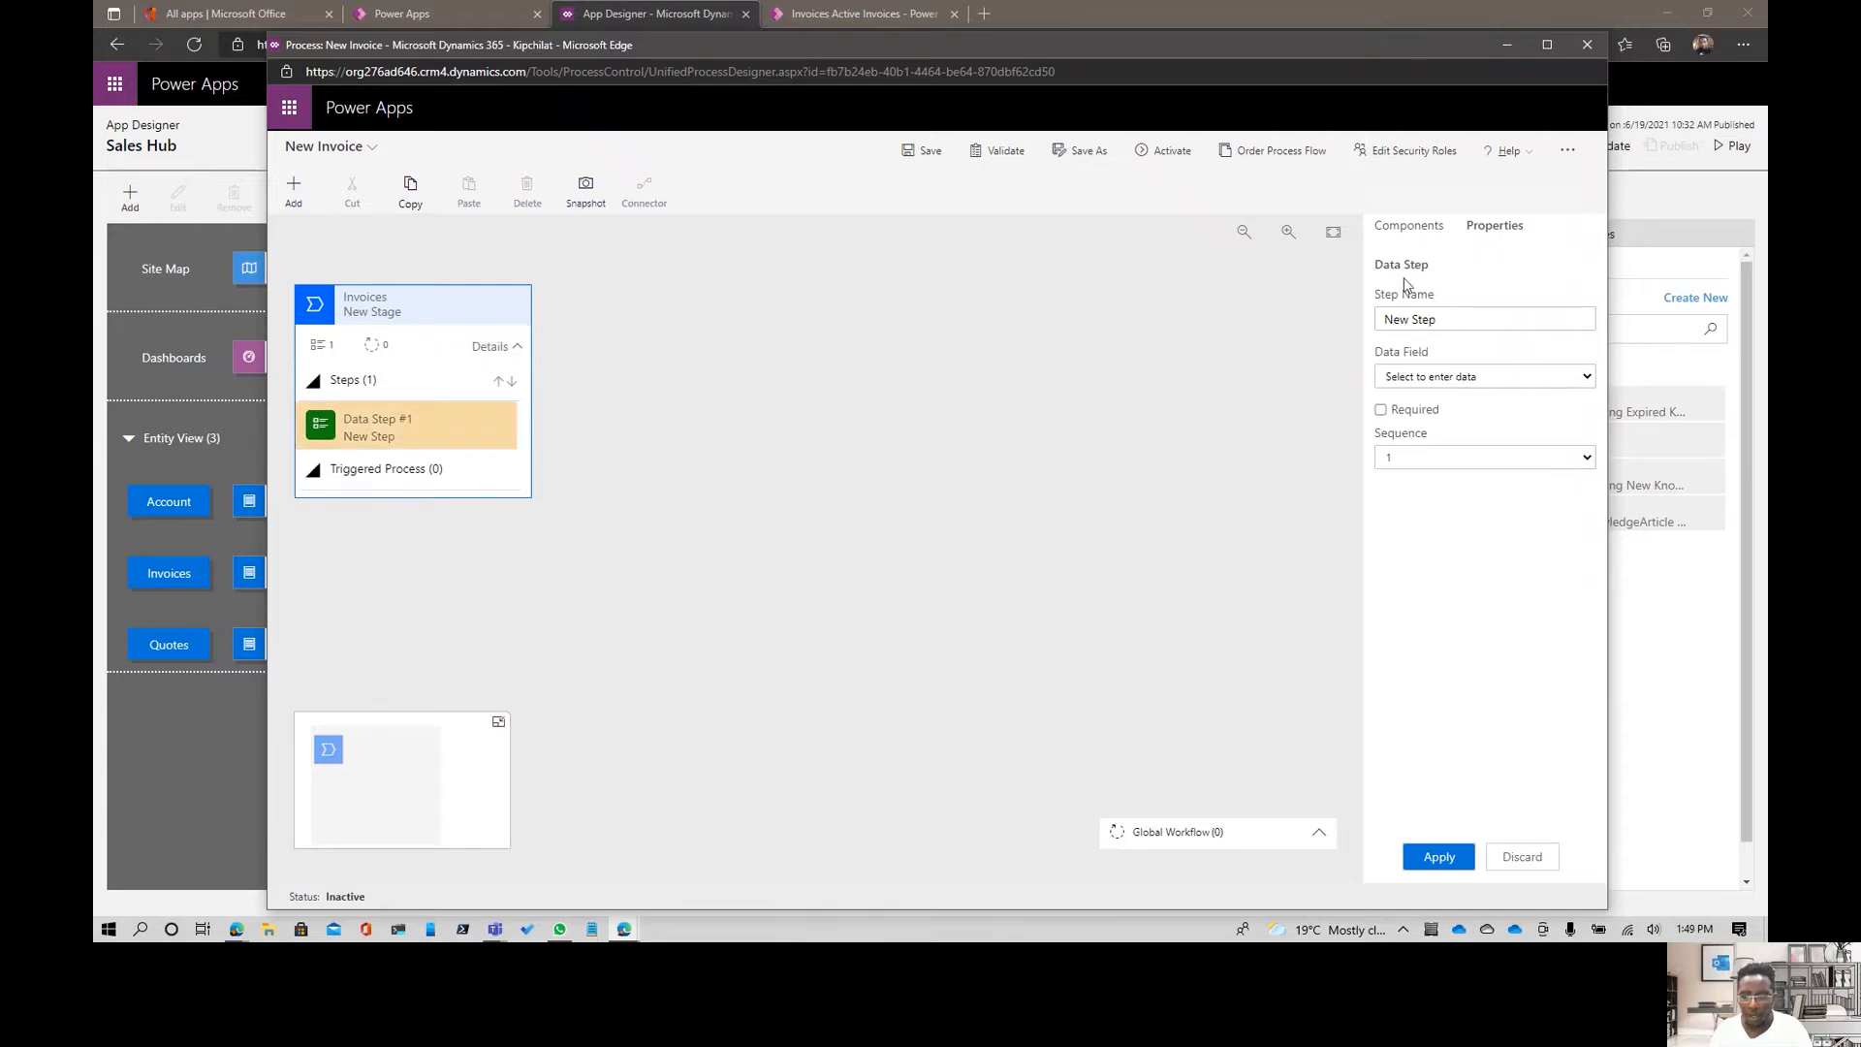
left_click(1479, 376)
left_click(1451, 317)
triple_click(1451, 317)
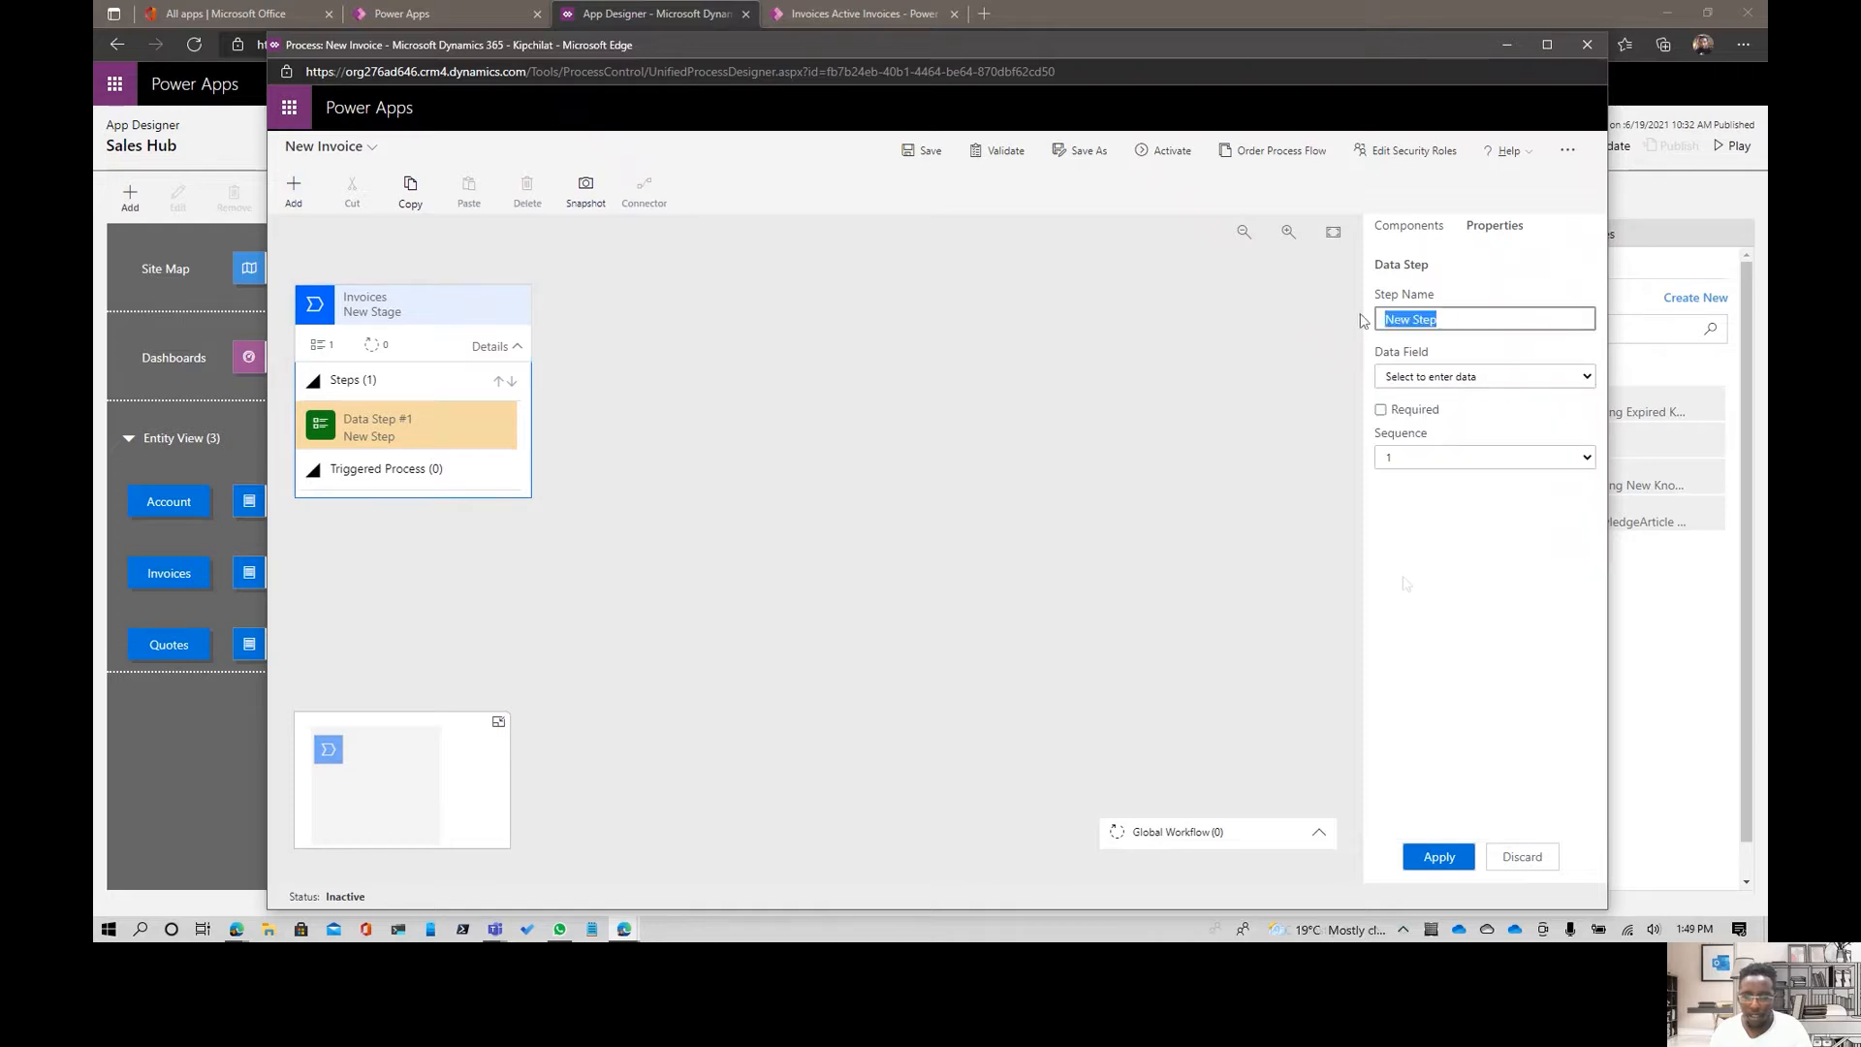
type("New Invoice")
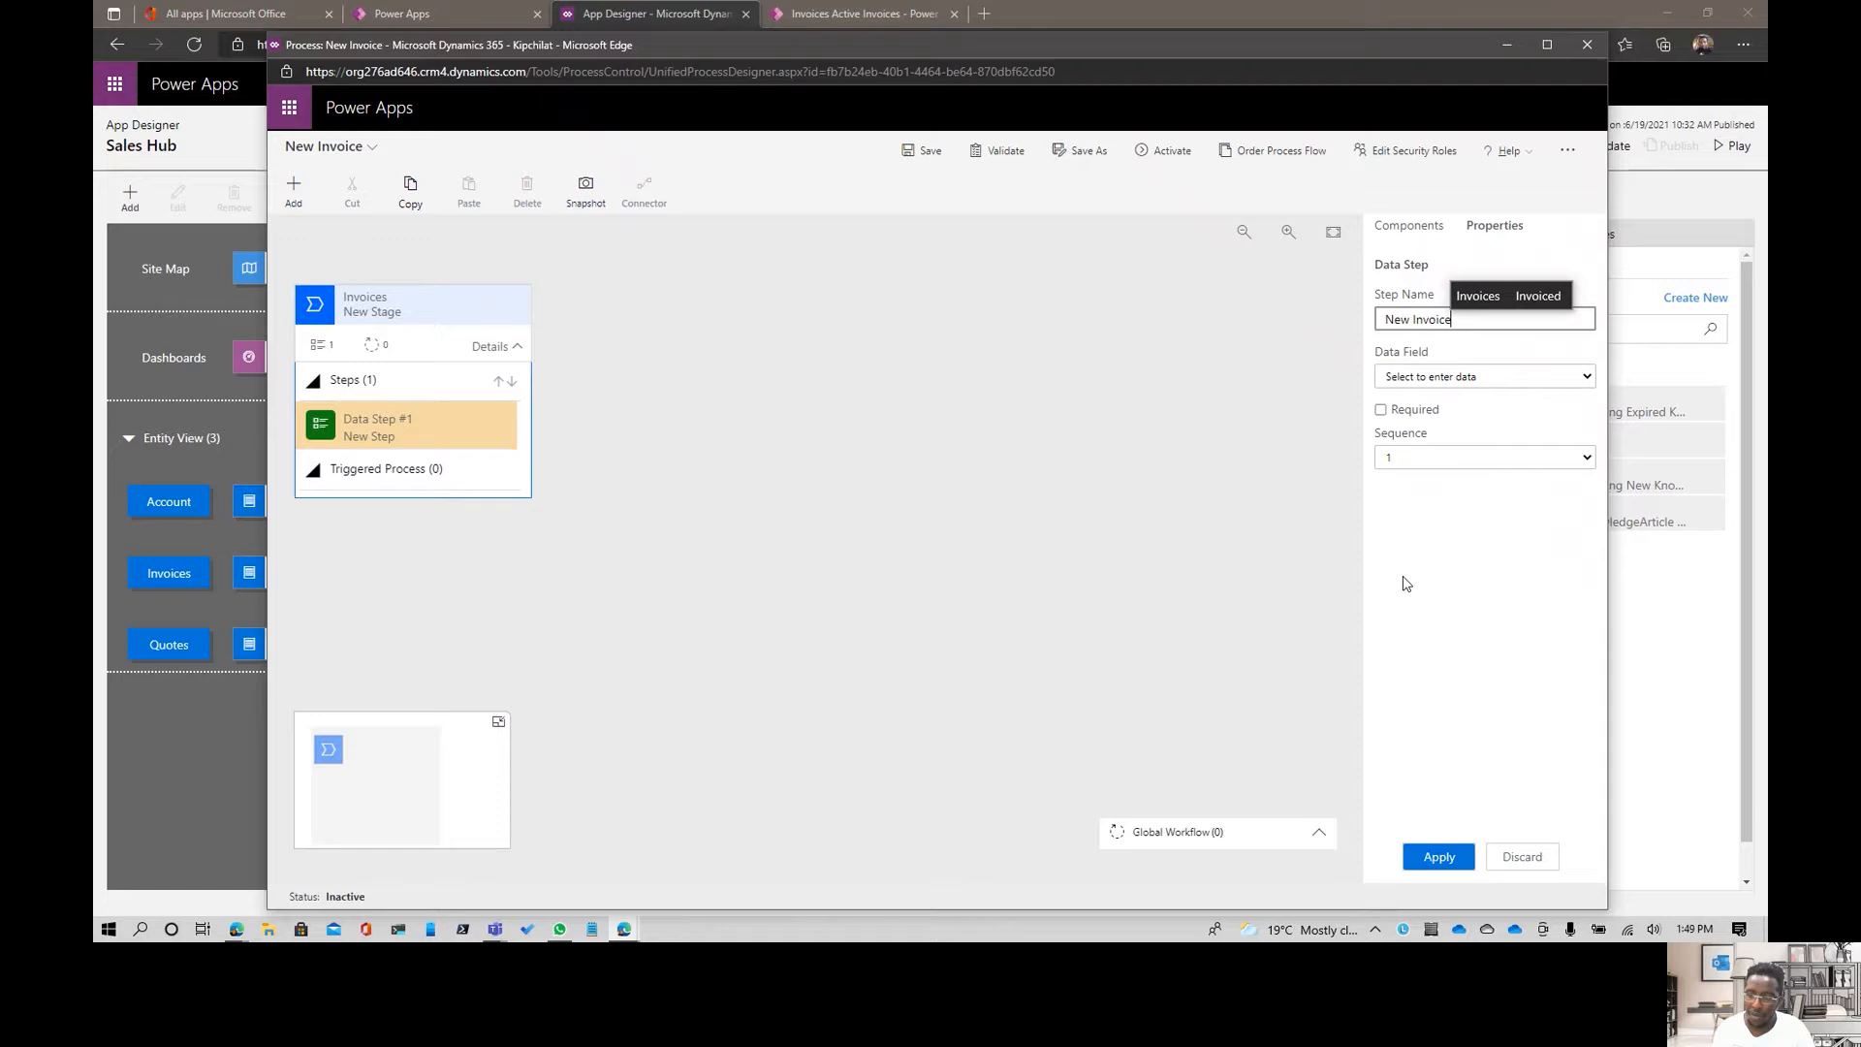
left_click(1442, 378)
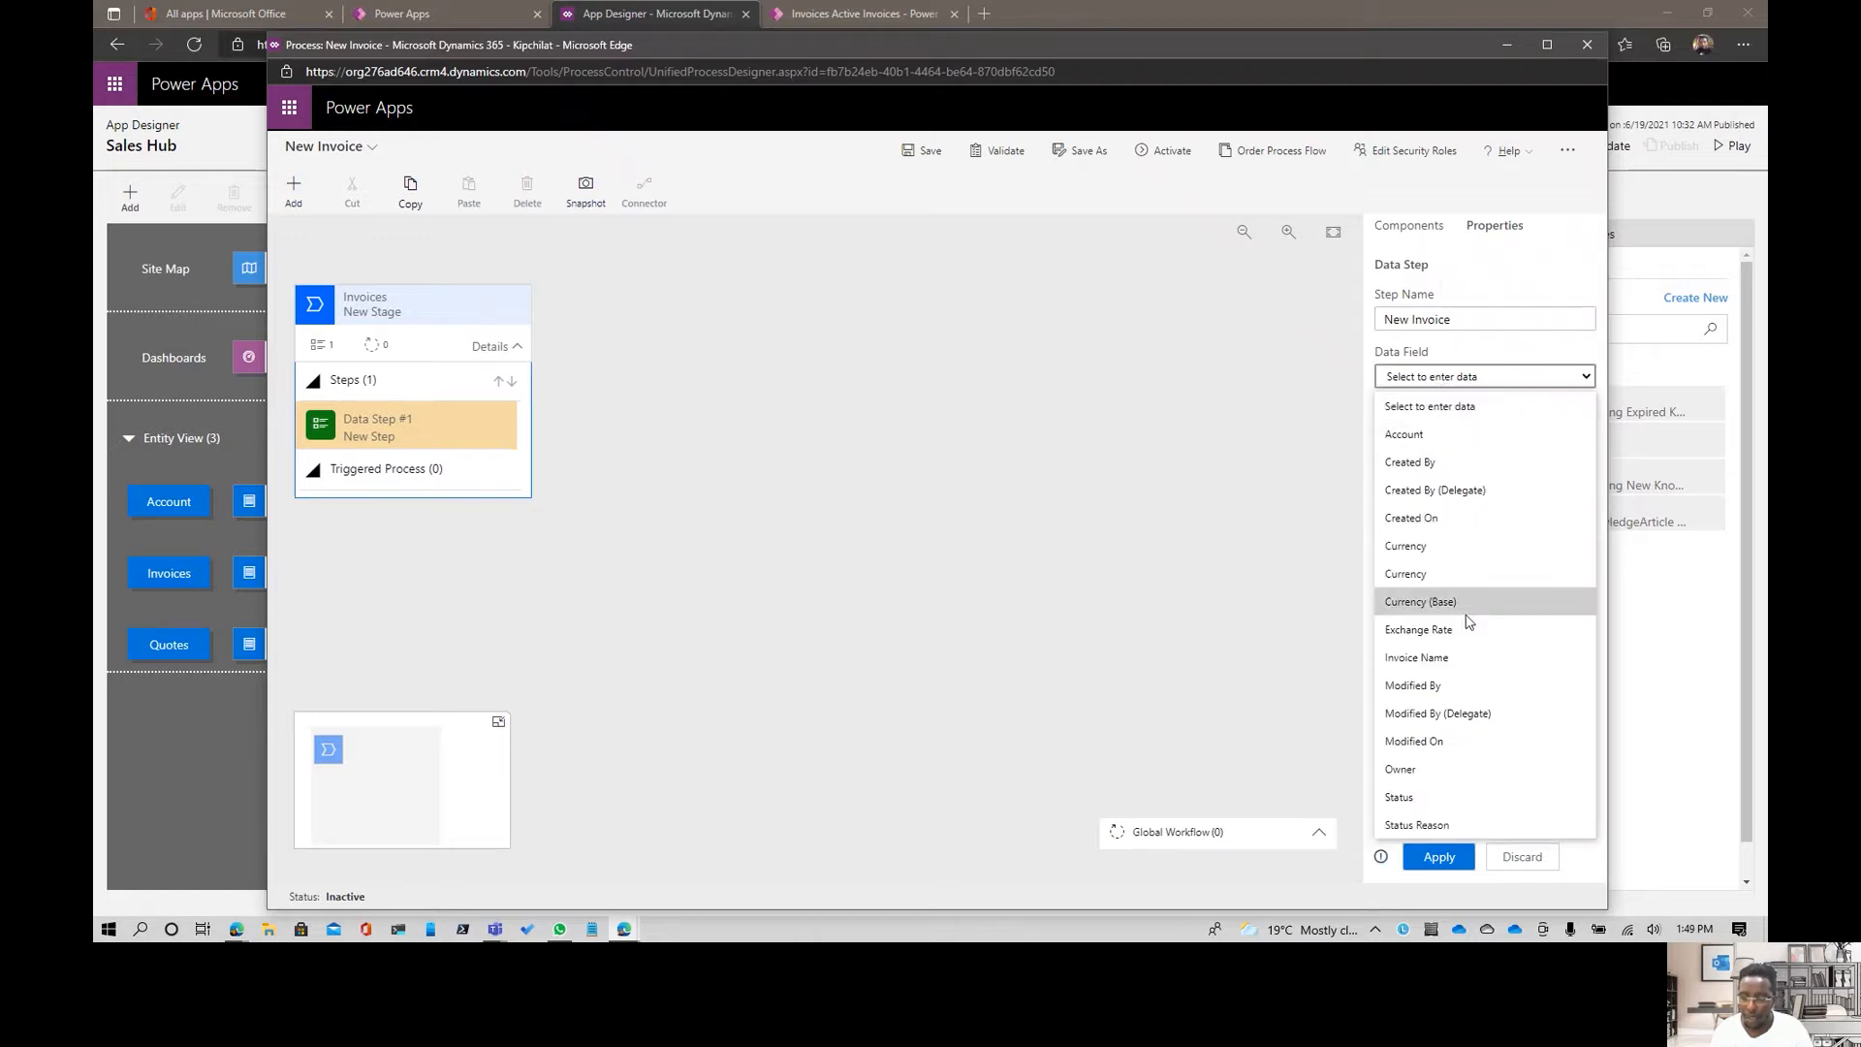
left_click(1462, 658)
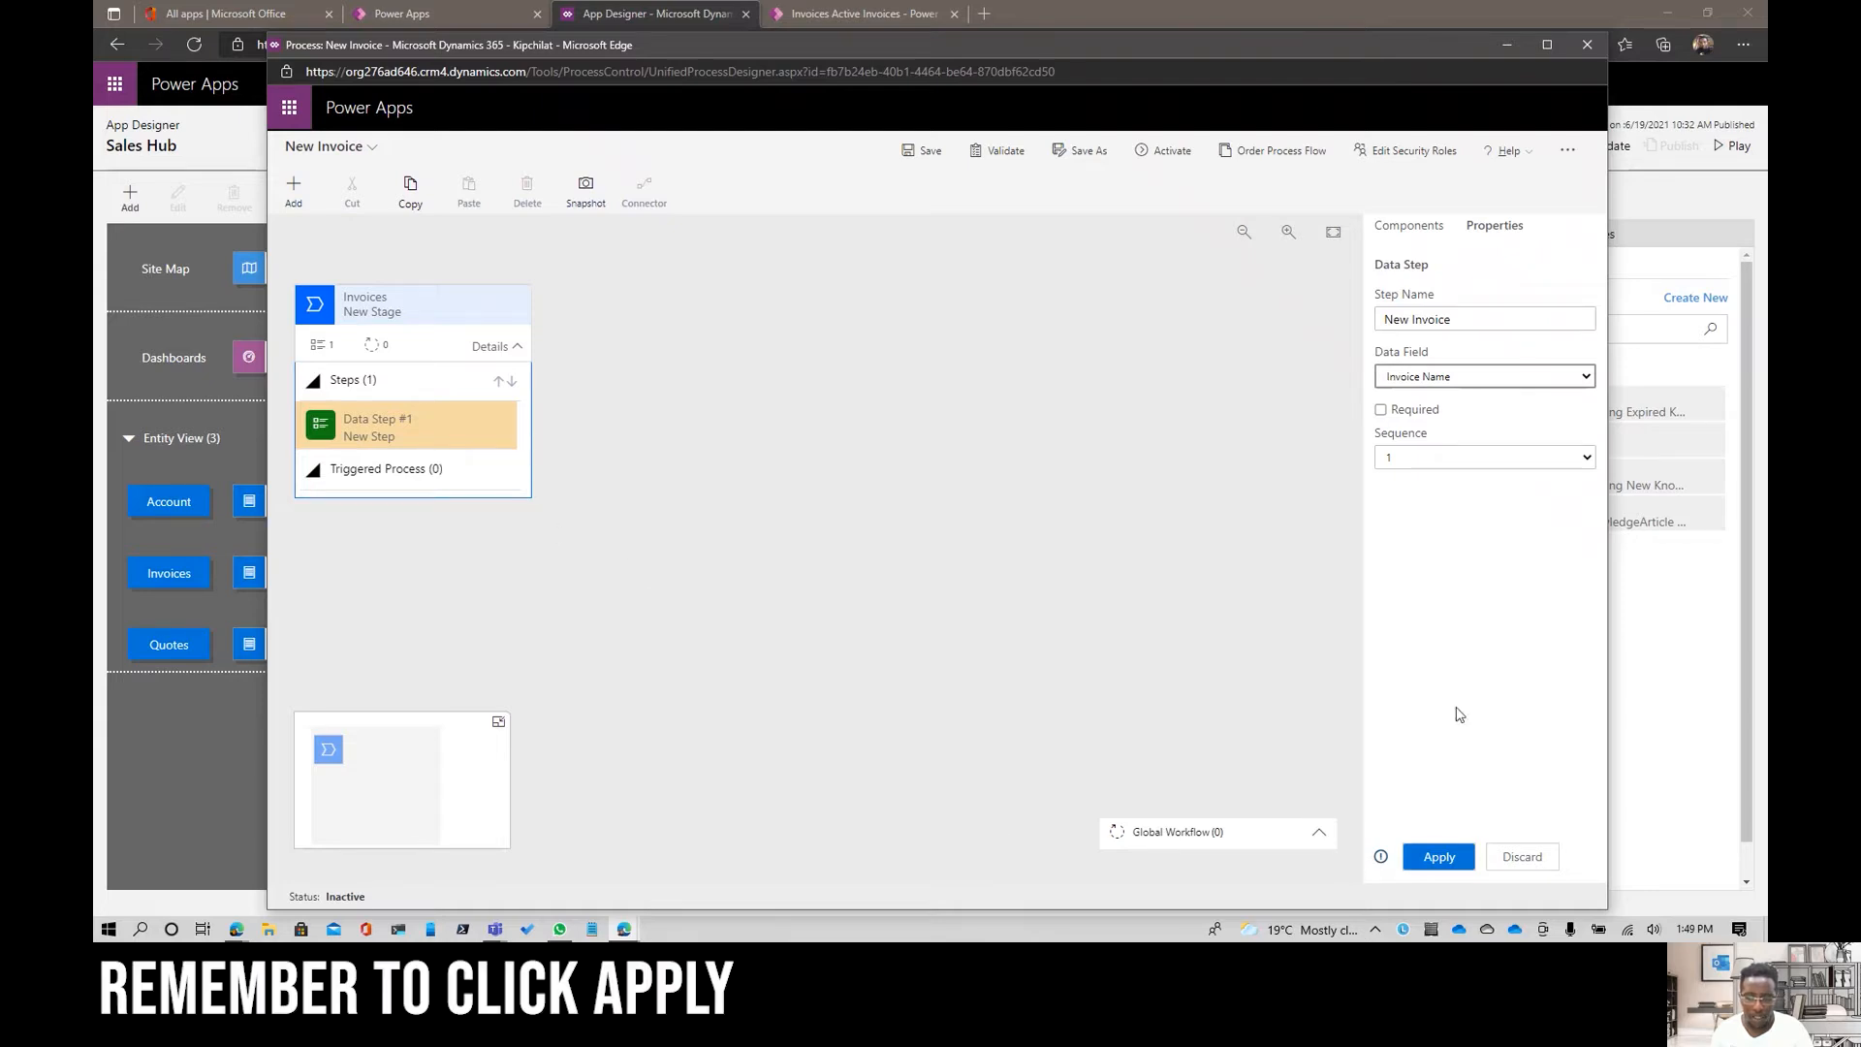
left_click(1438, 857)
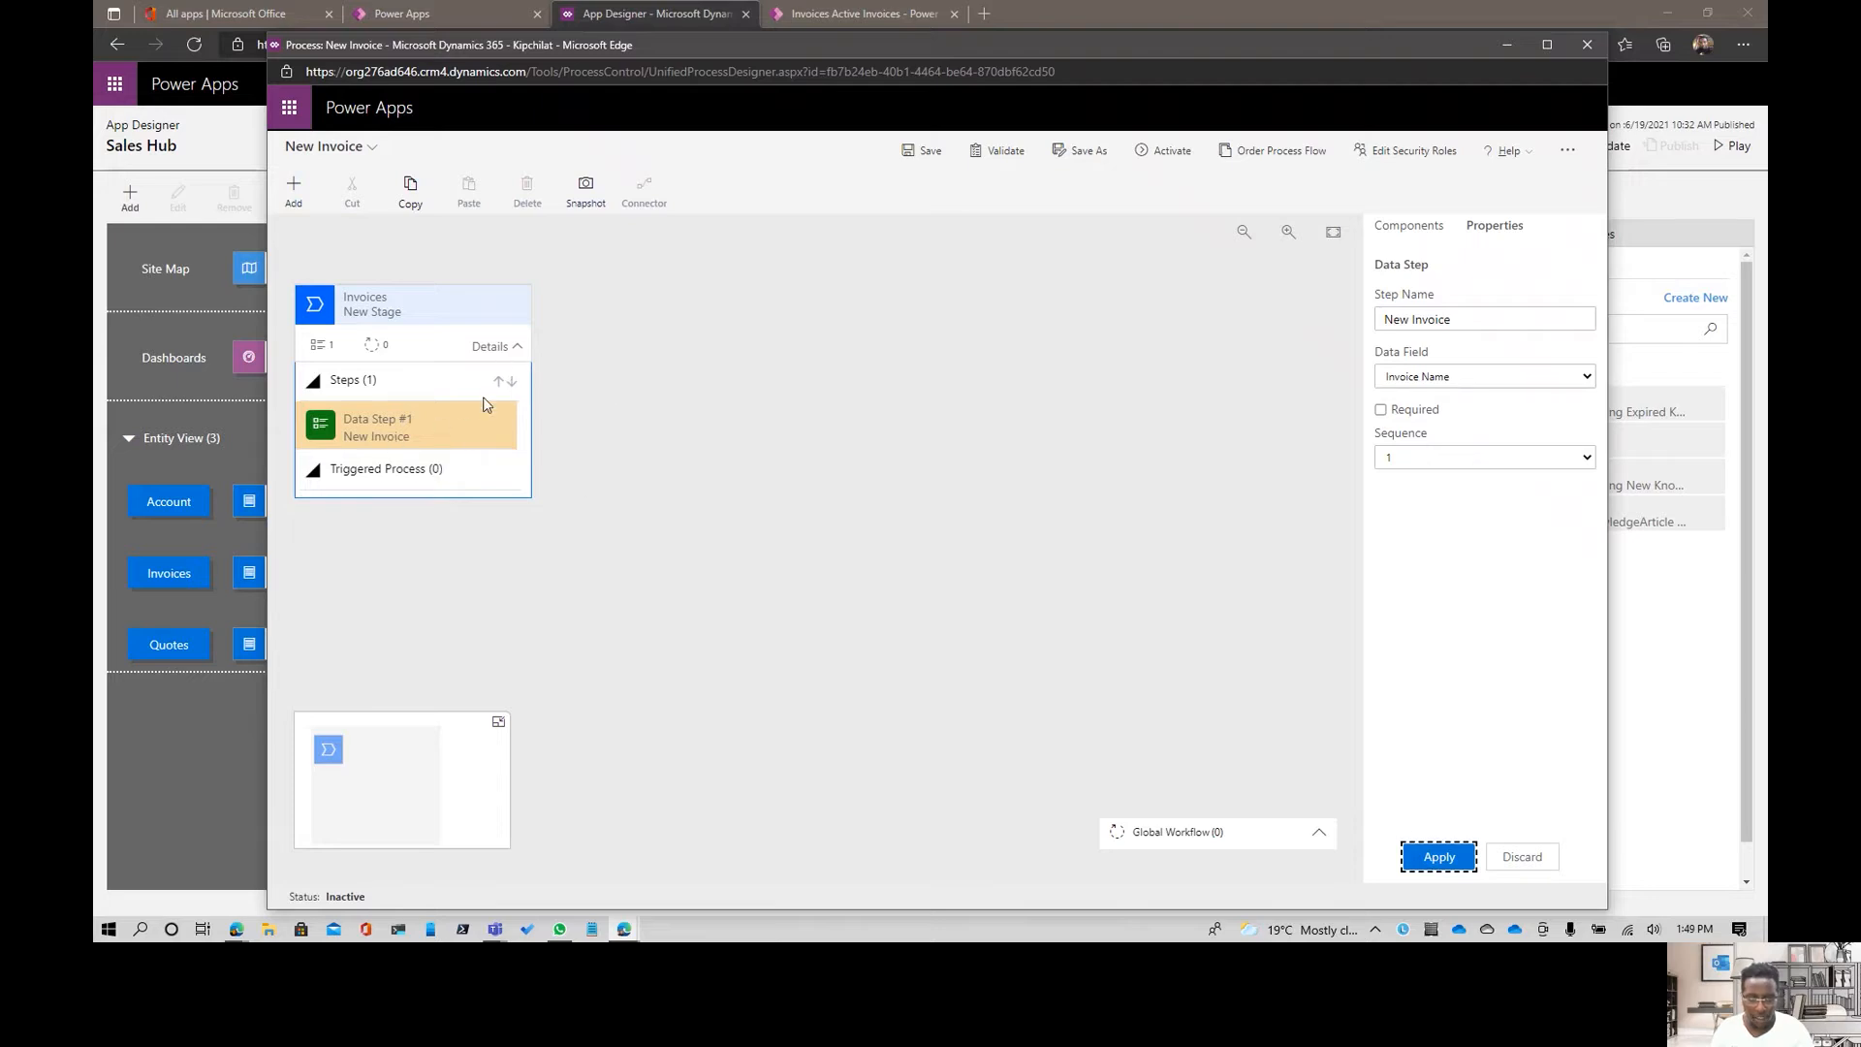
- Add a second data step to the first stage using the Owner data field, and apply it
left_click(1407, 225)
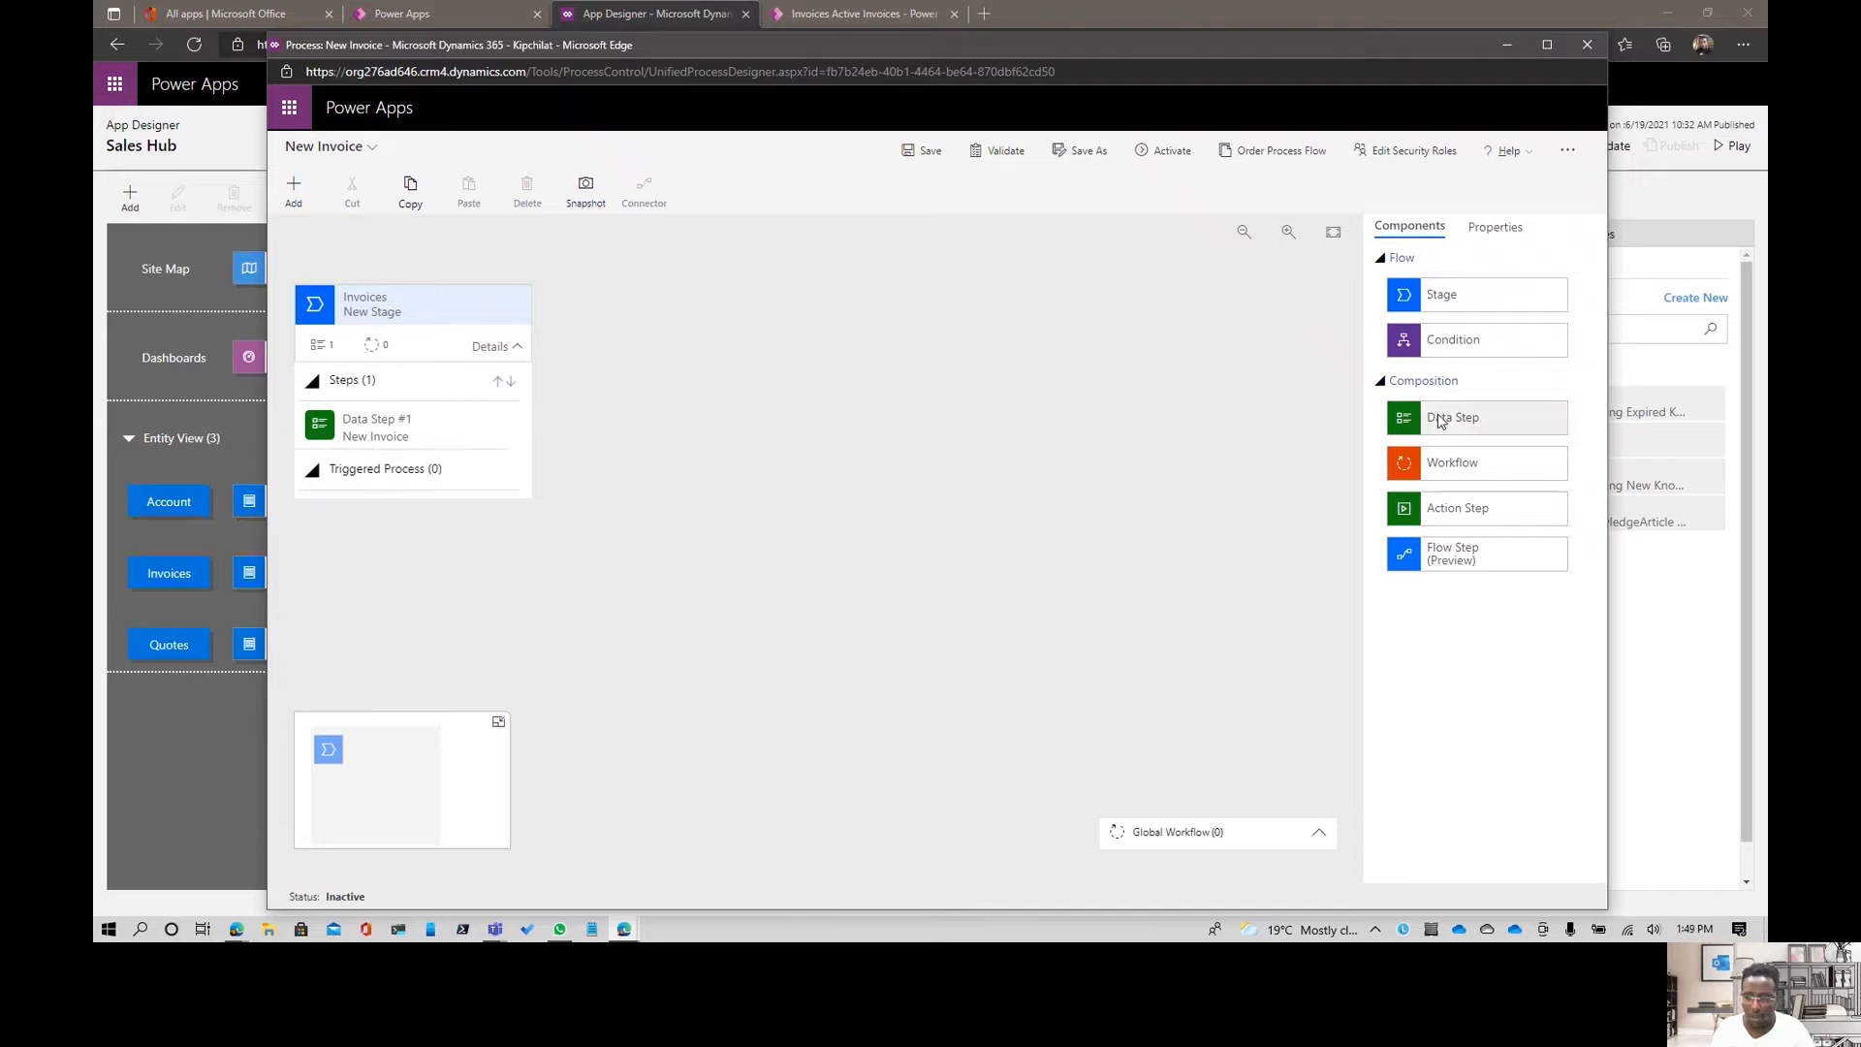
left_click_drag(1454, 418, 408, 459)
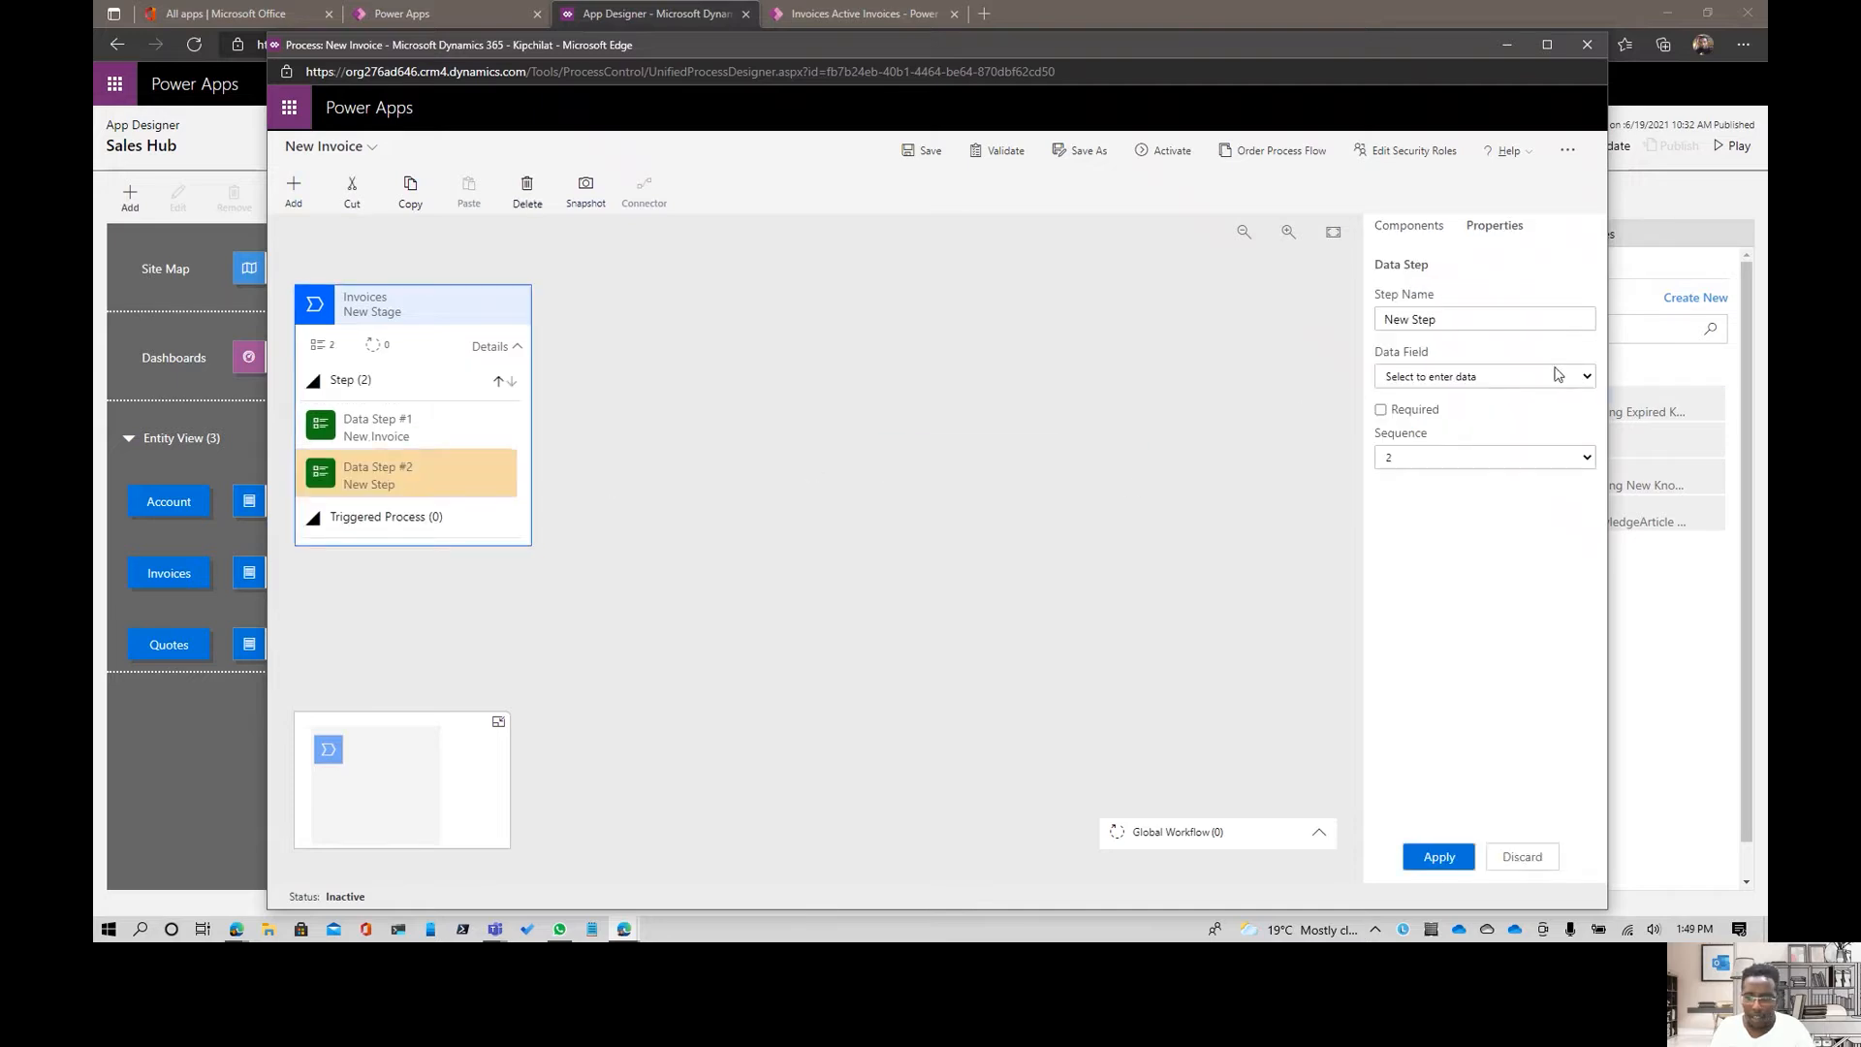
left_click(1526, 376)
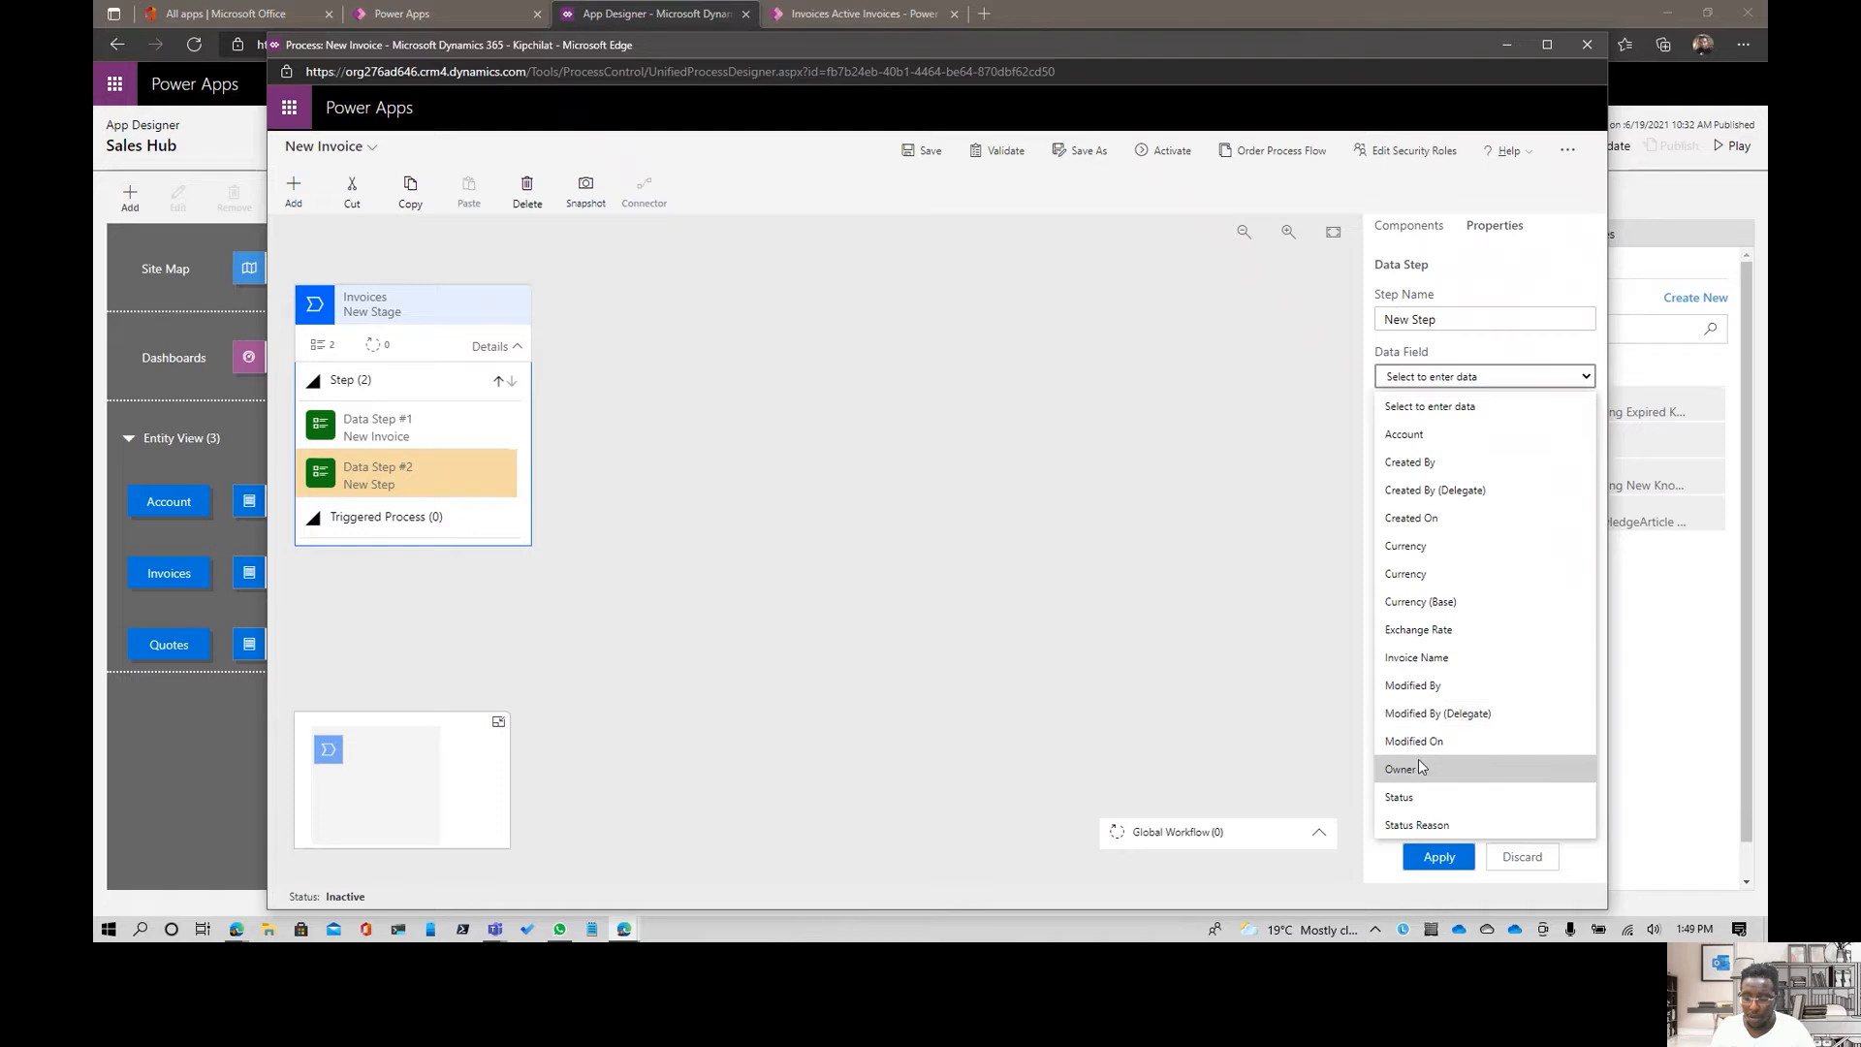
left_click(1266, 701)
left_click(1425, 859)
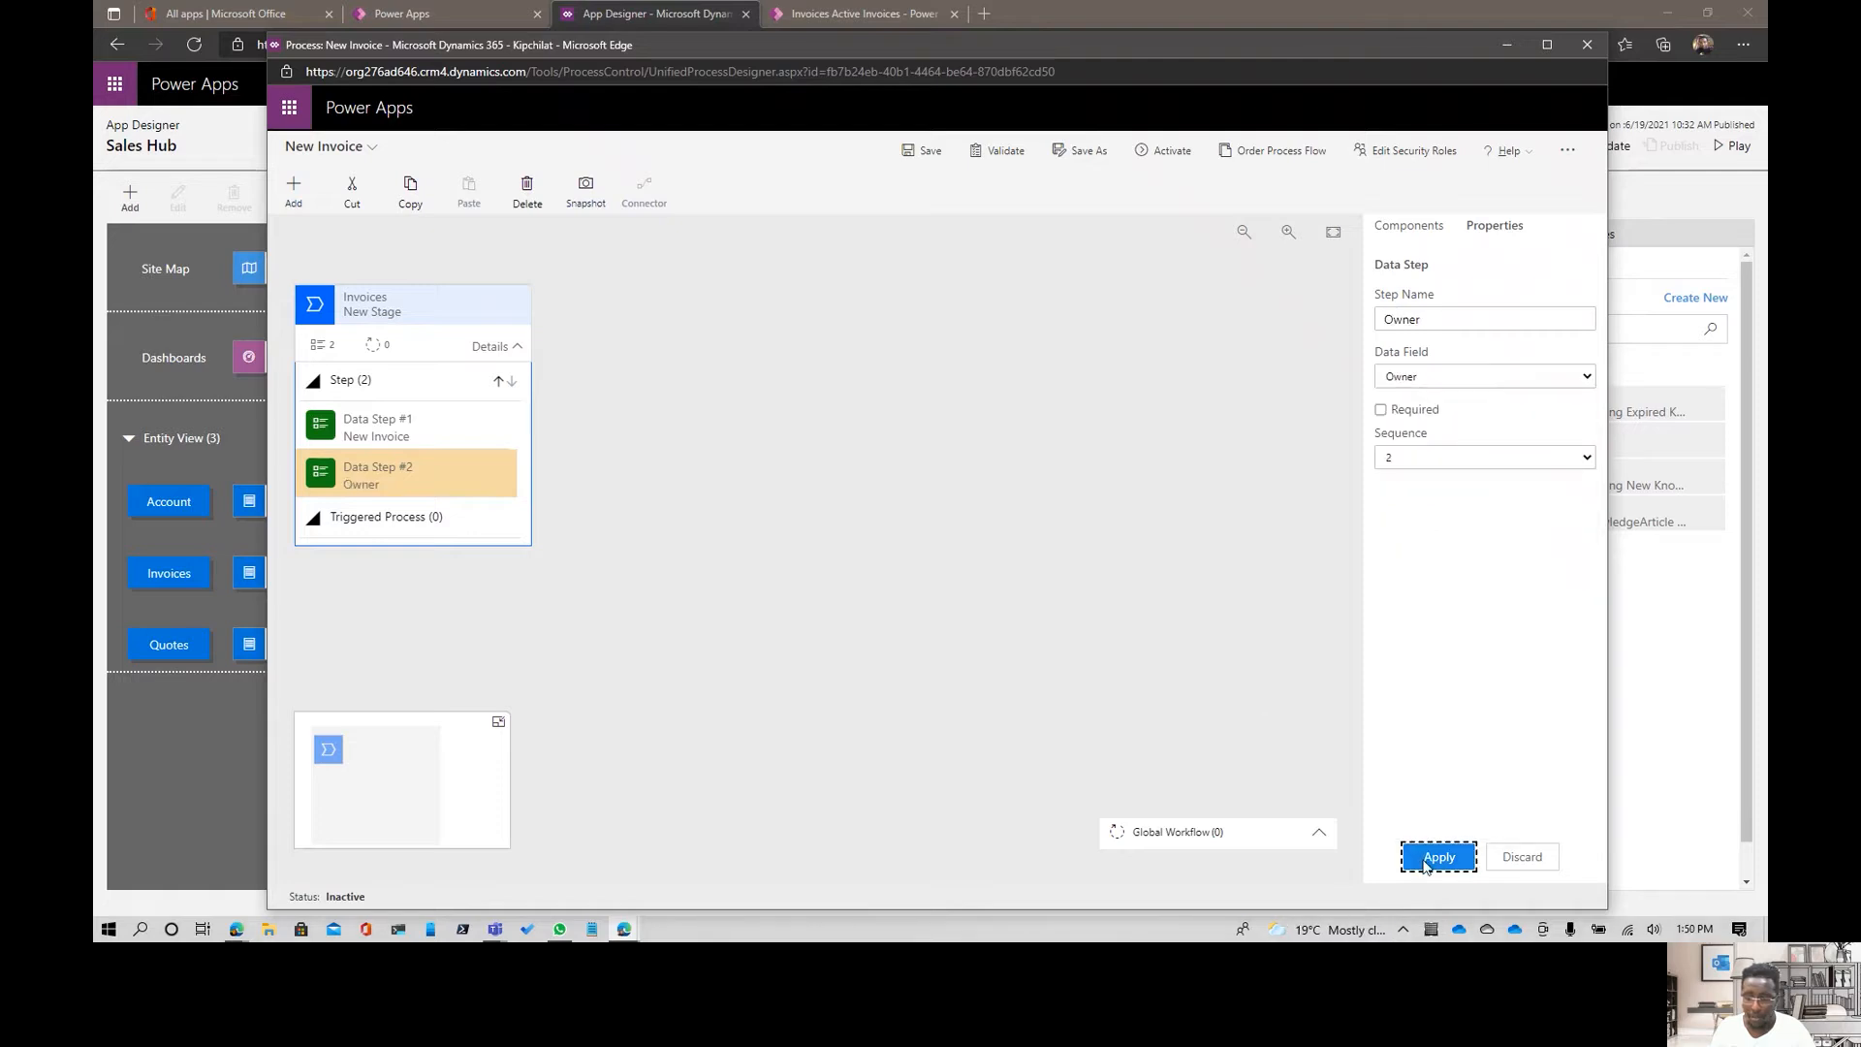
left_click(795, 398)
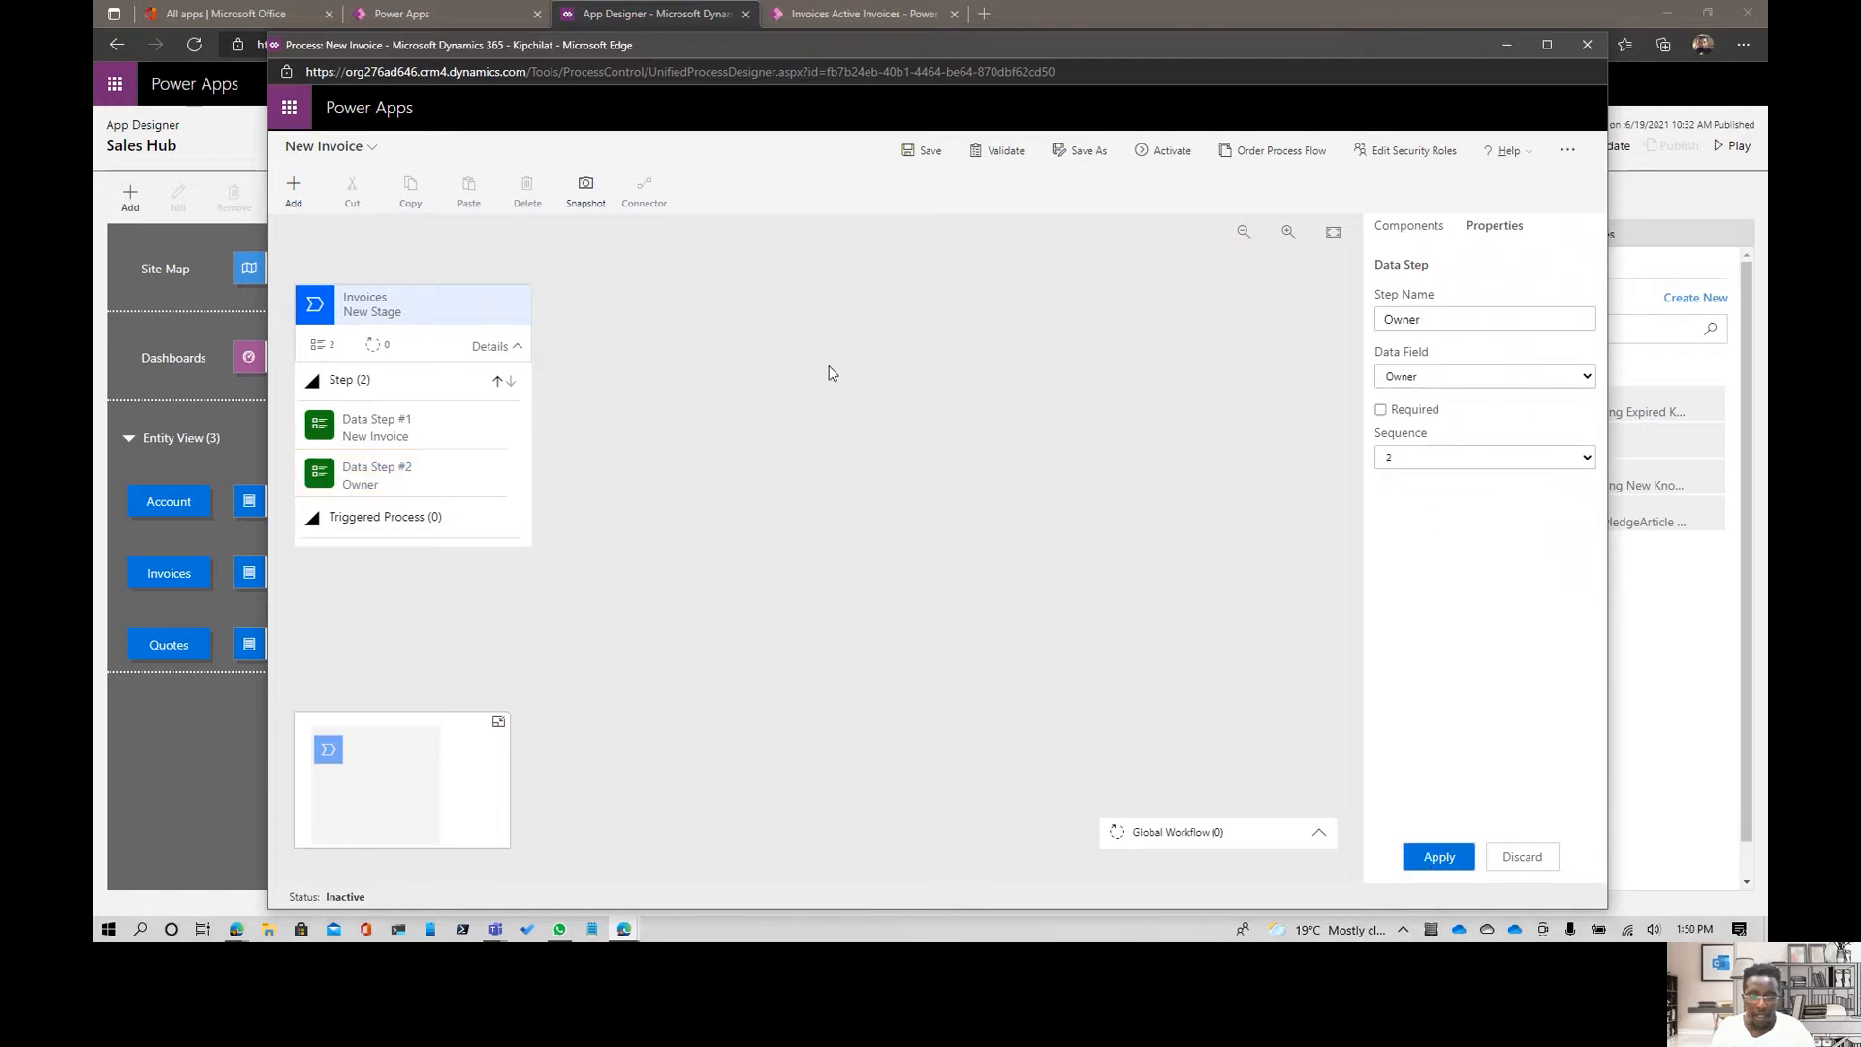
- Add a second stage after the first one, set its category to Develop, and apply it
left_click(1396, 226)
mouse_move(1454, 299)
left_mouse_down()
mouse_move(937, 378)
mouse_move(554, 332)
left_mouse_up()
left_click_drag(1444, 295, 565, 339)
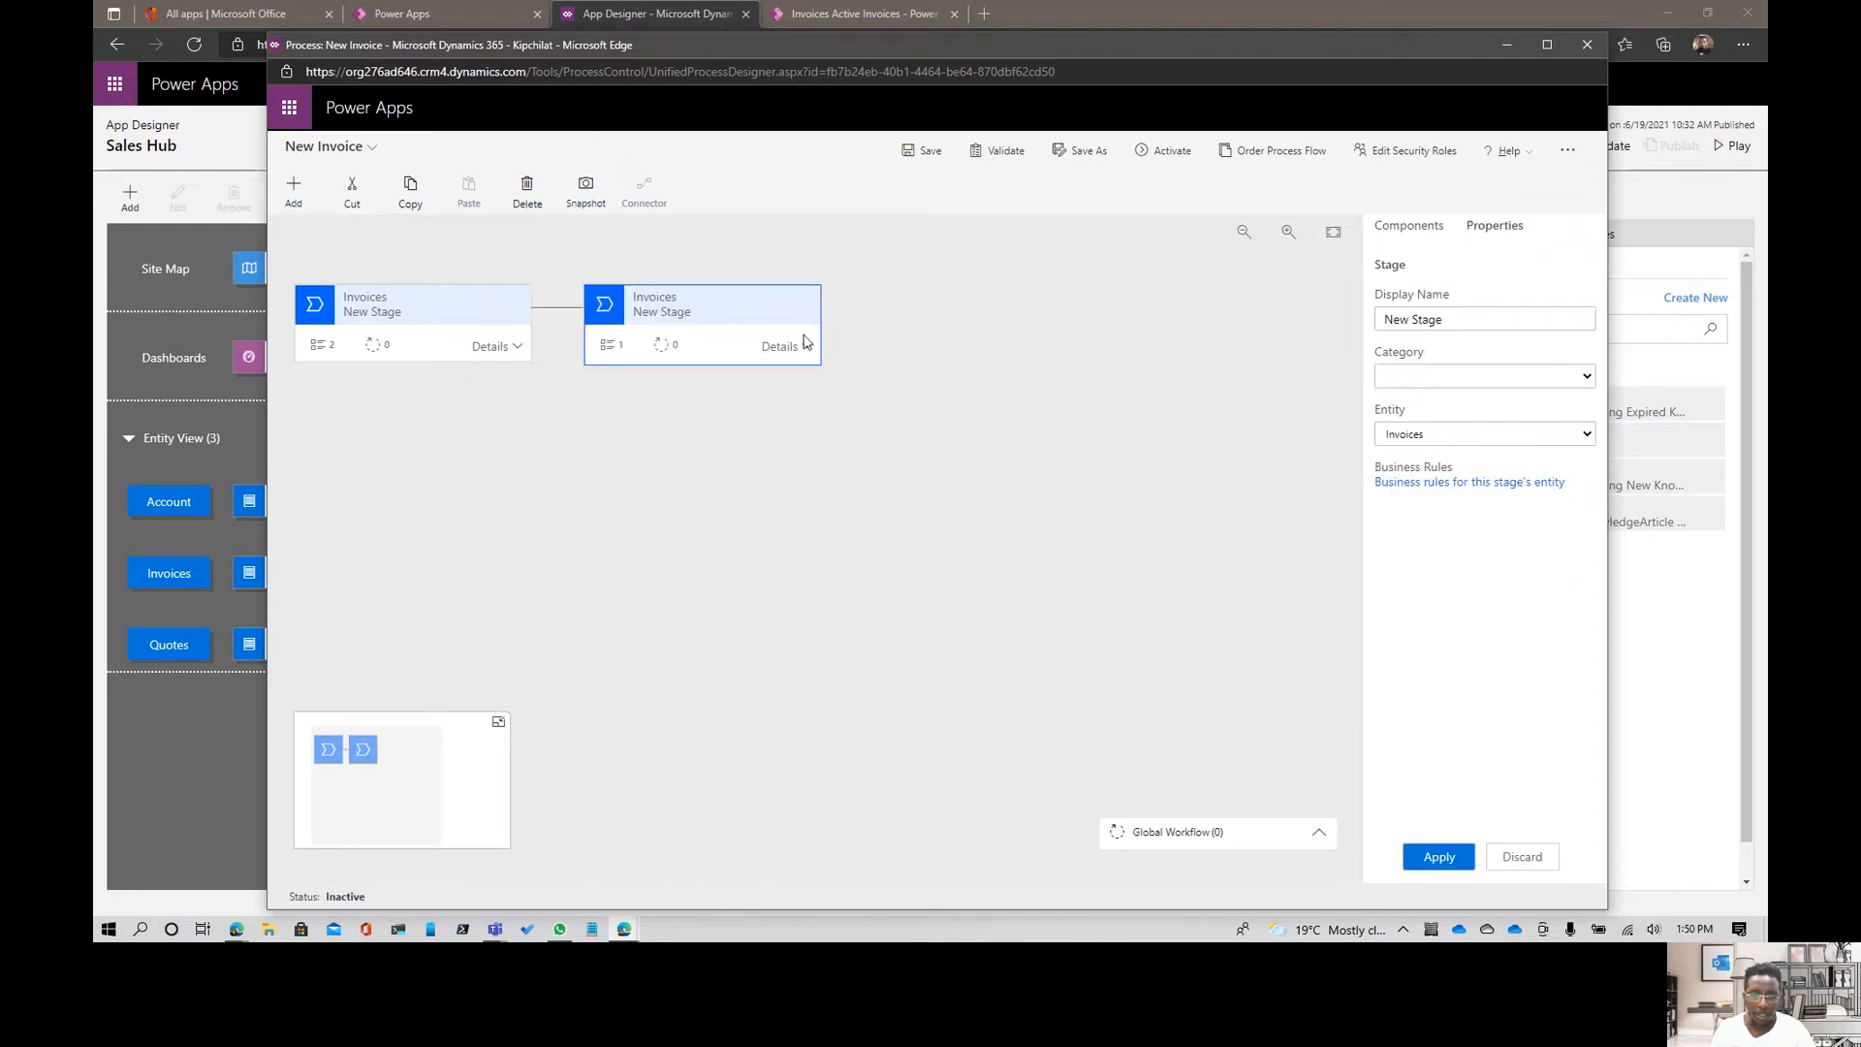
left_click(1519, 378)
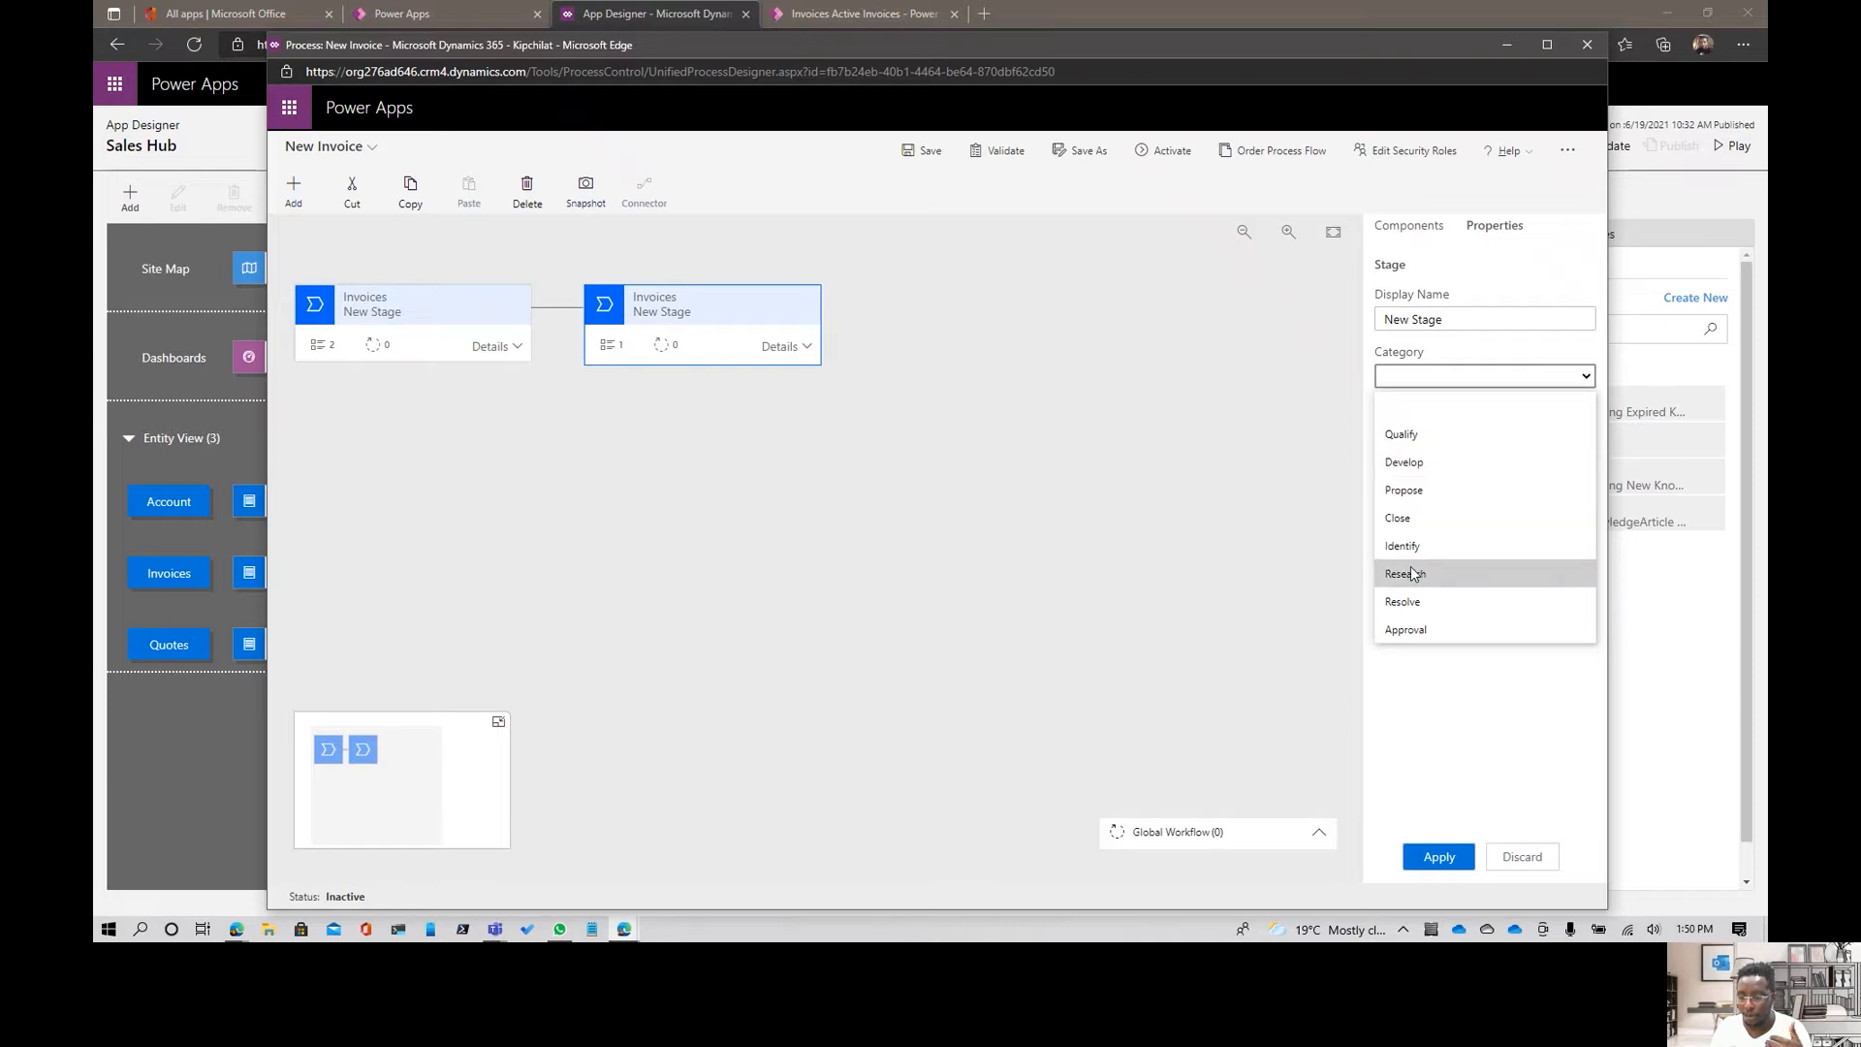
left_click(1427, 462)
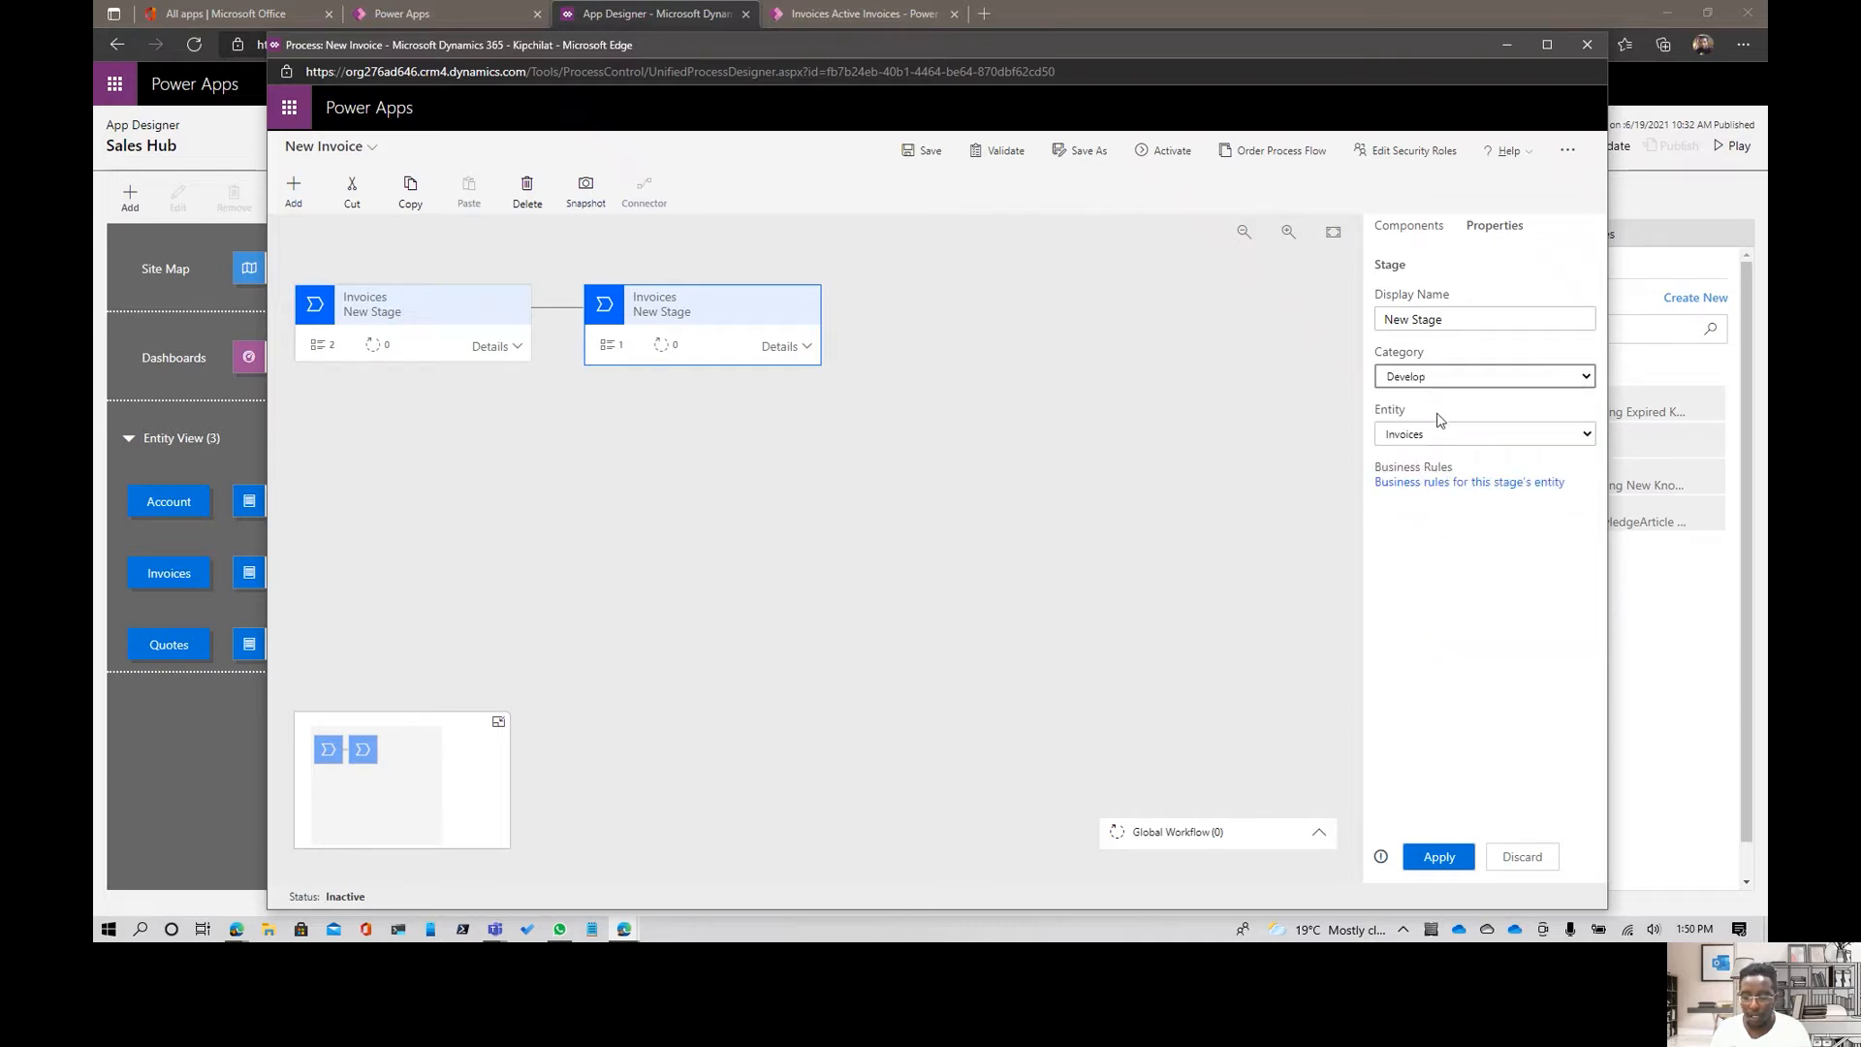
left_click(1439, 858)
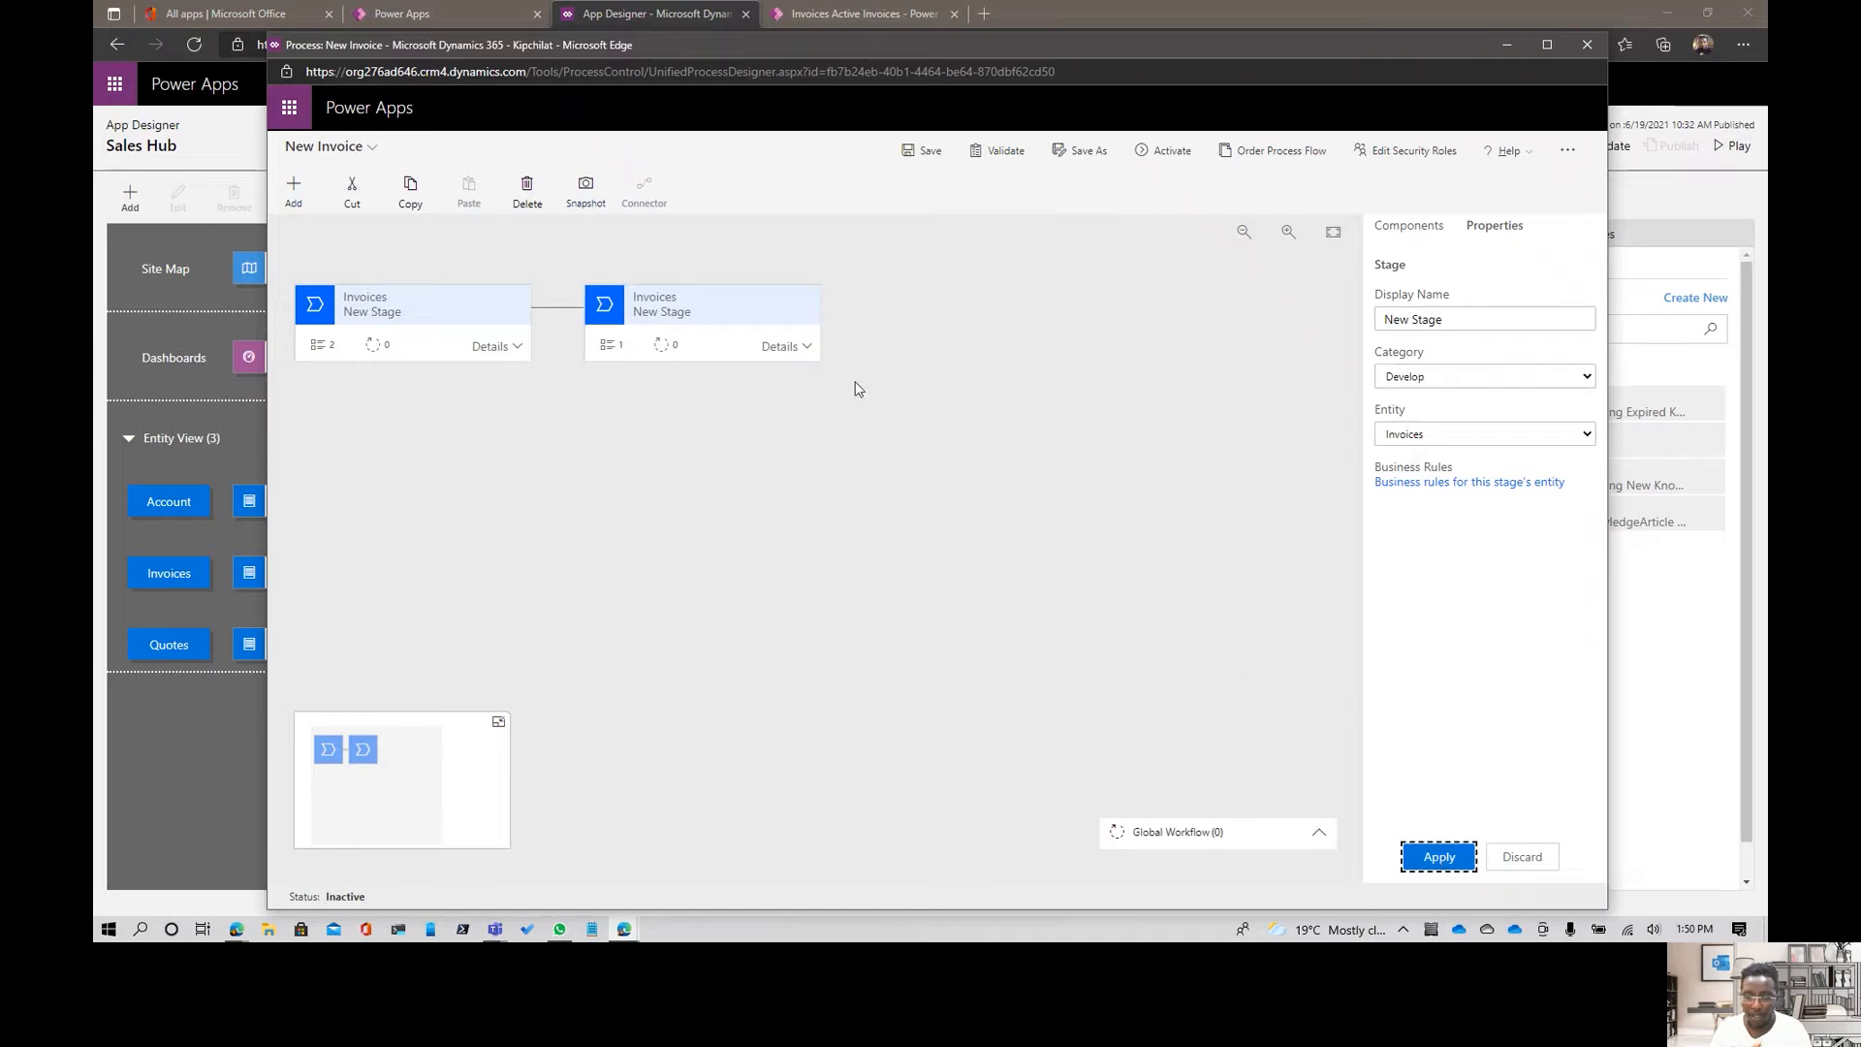
- Set the second stage's data step to the Account data field and apply it
left_click(802, 347)
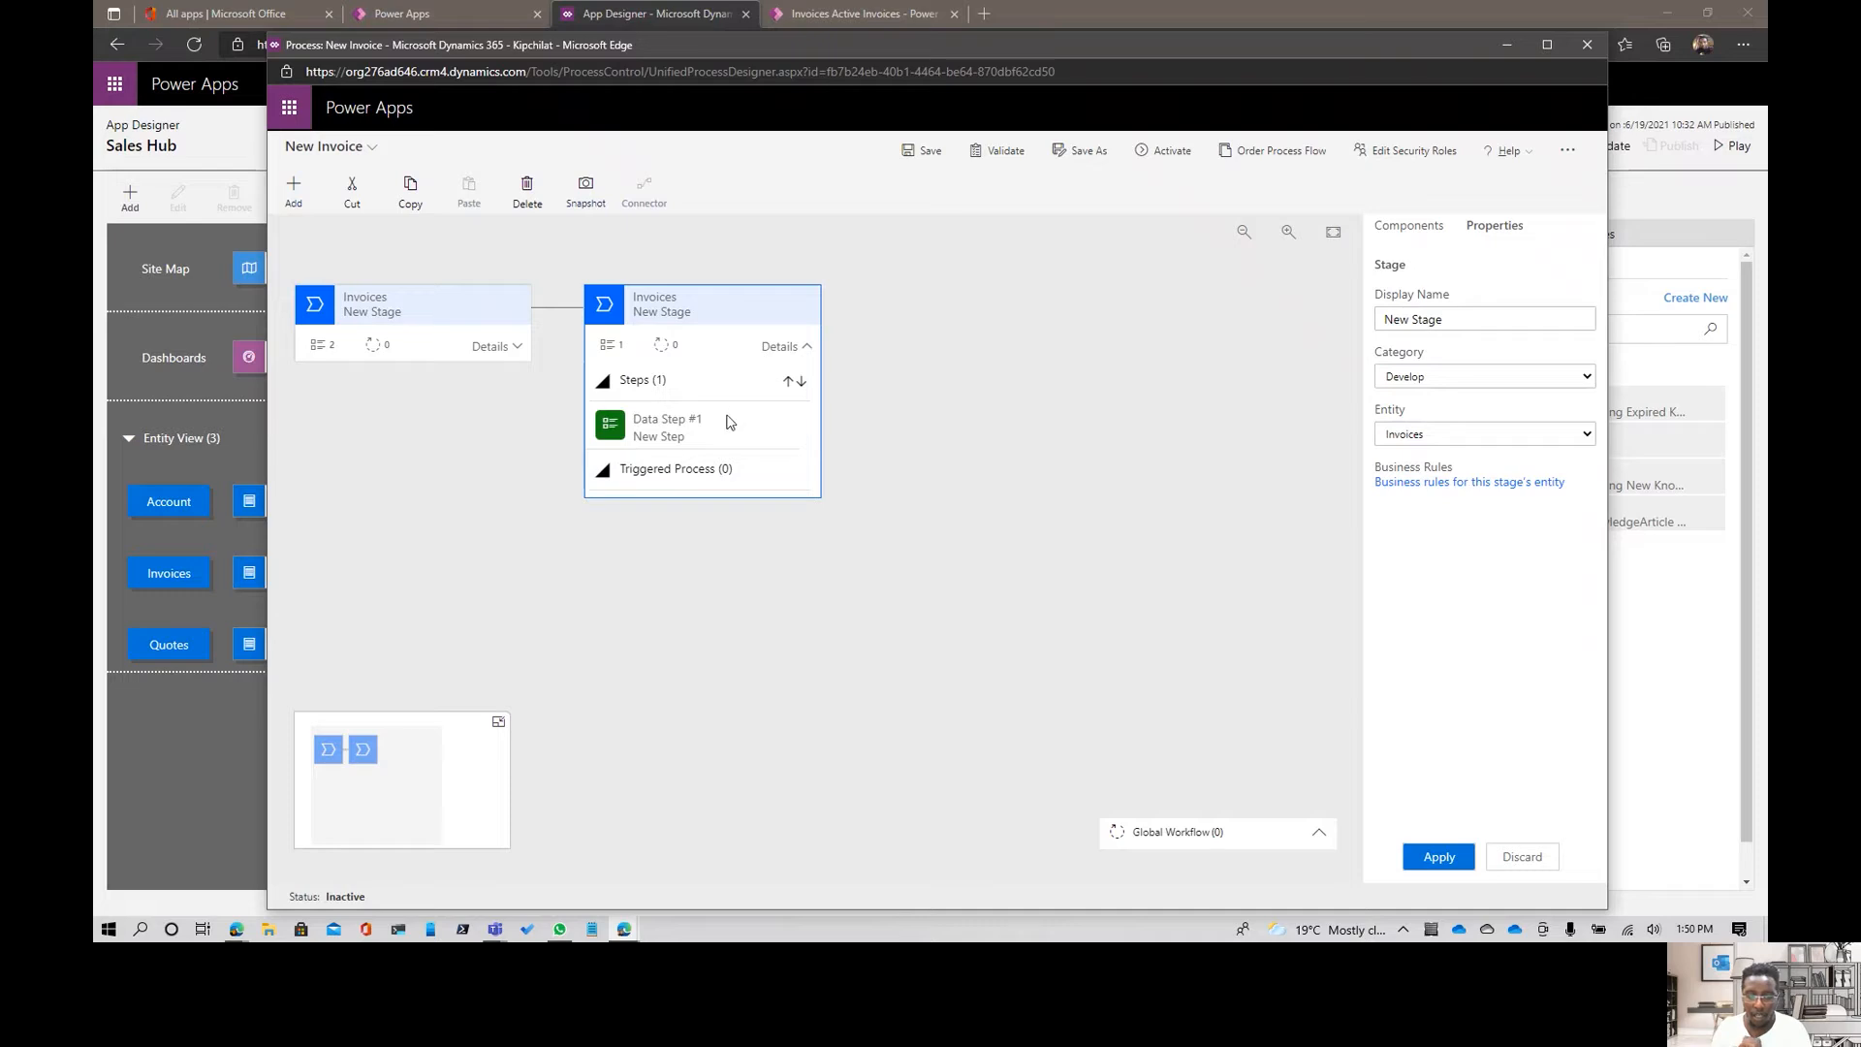
left_click(724, 425)
left_click(1464, 378)
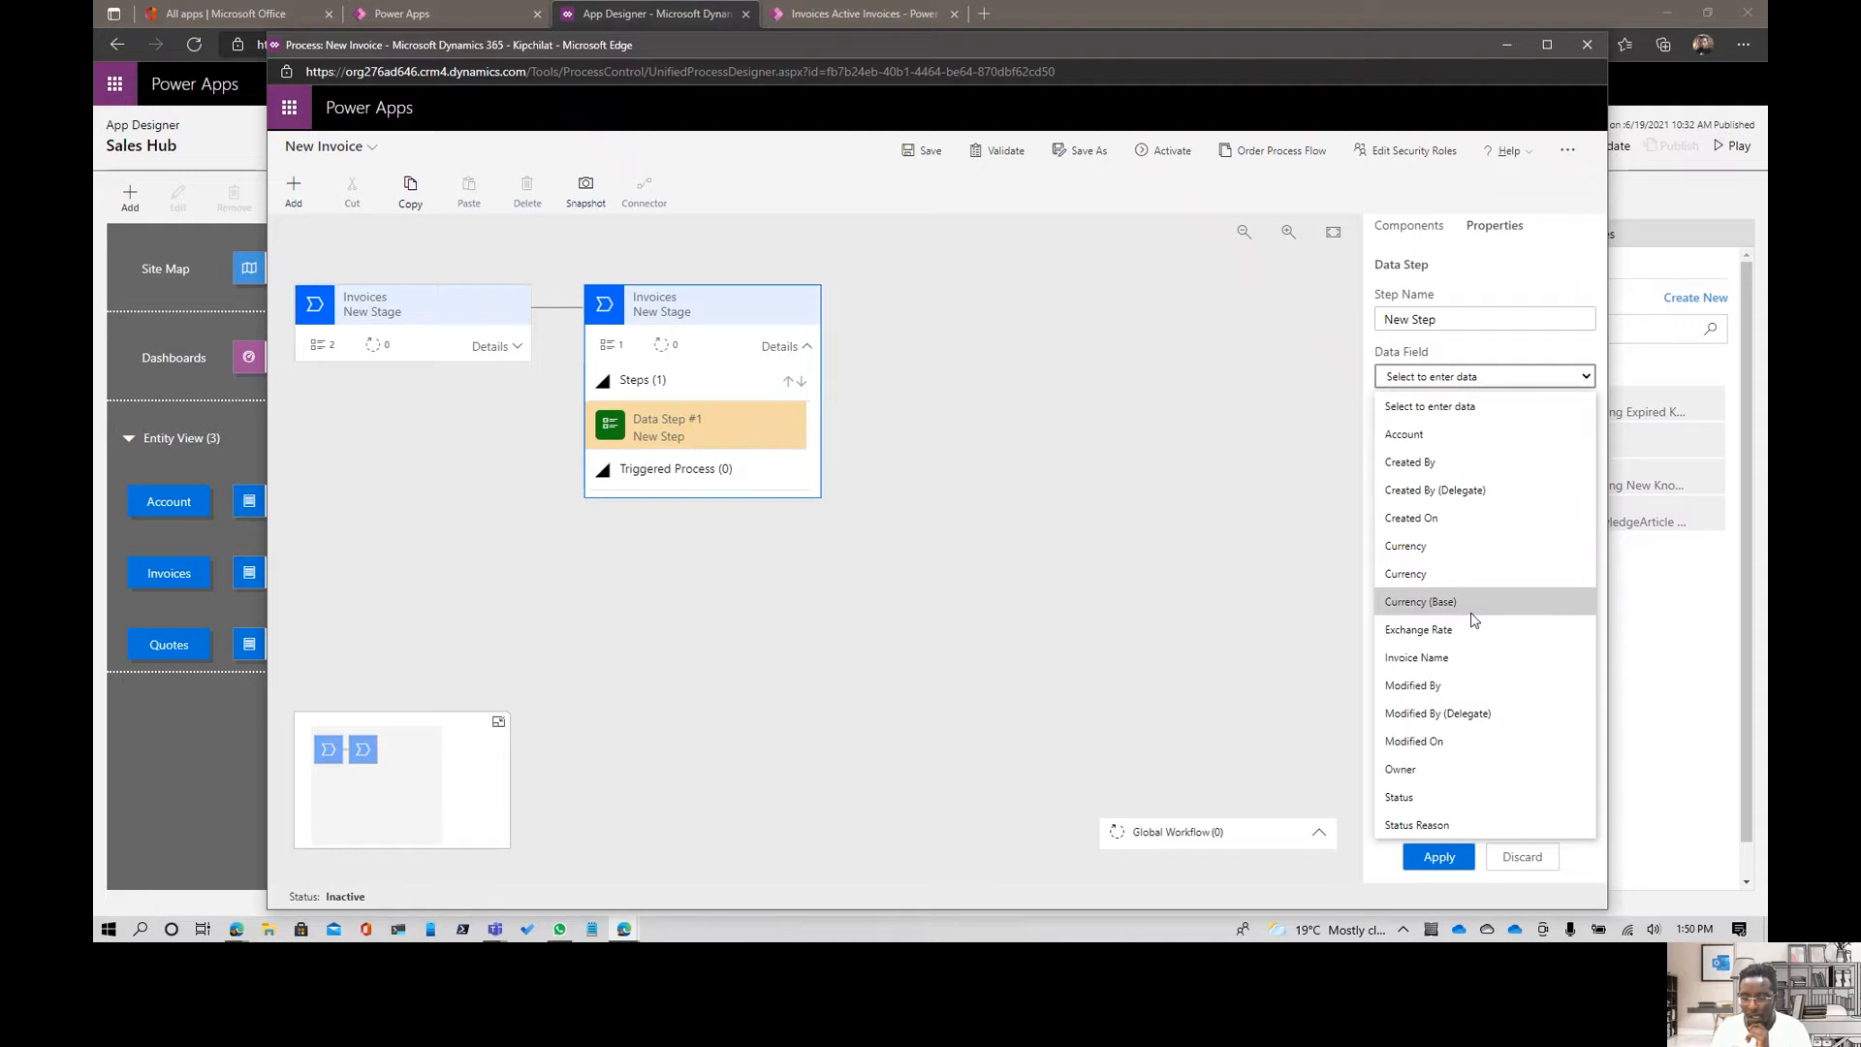
left_click(1464, 435)
left_click(1499, 419)
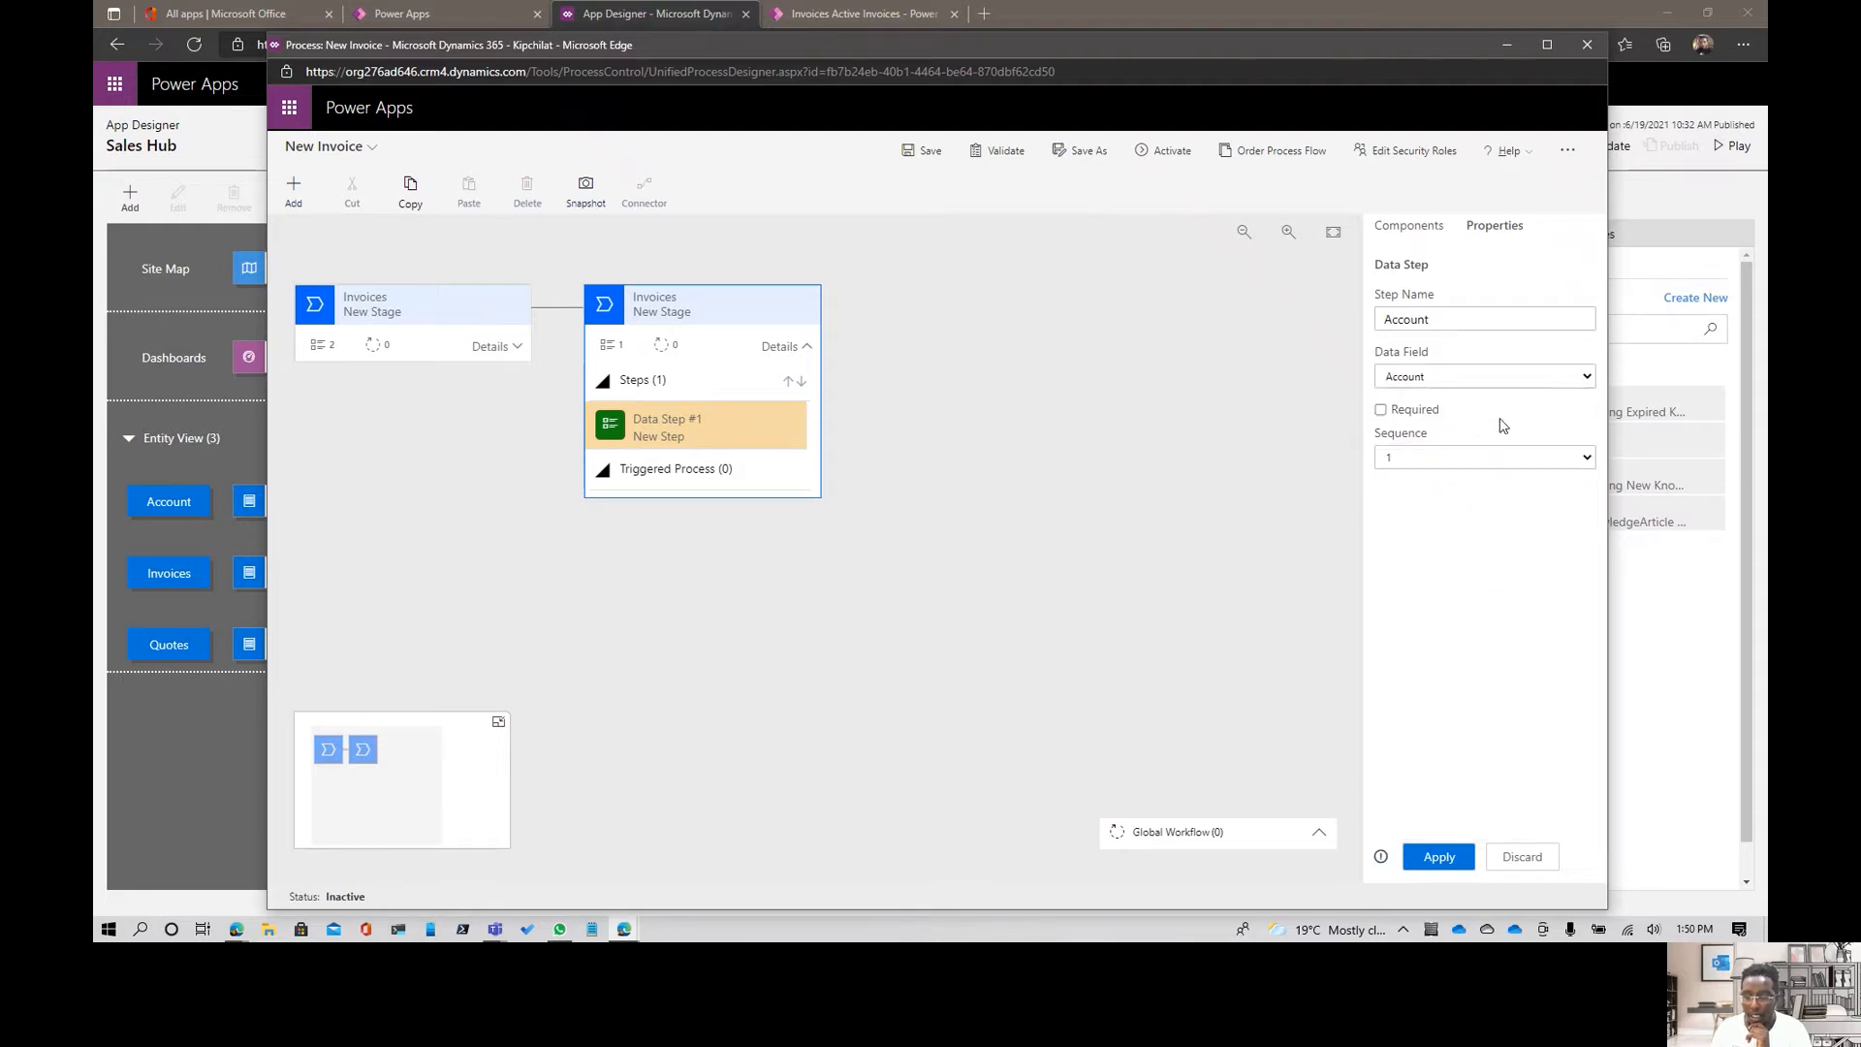
left_click(1439, 857)
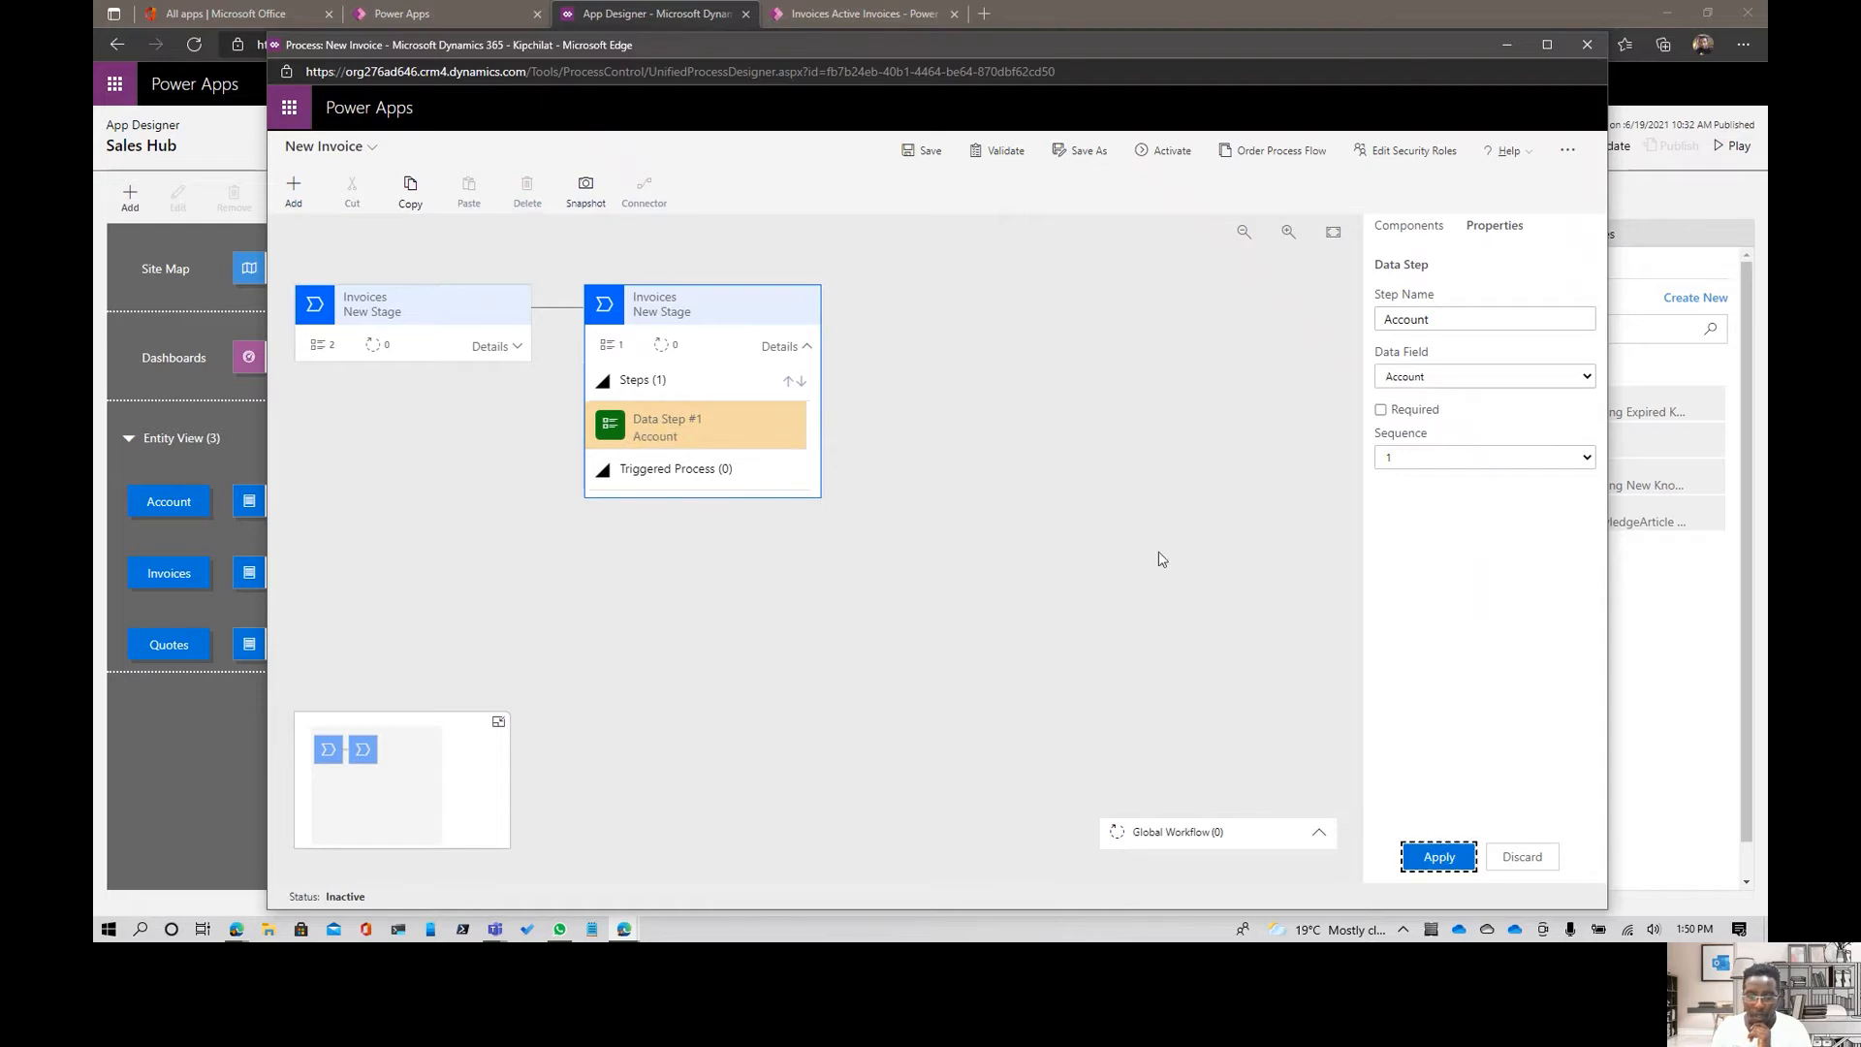
- Insert a condition between the two Invoices stages of the process flow
left_click(1391, 229)
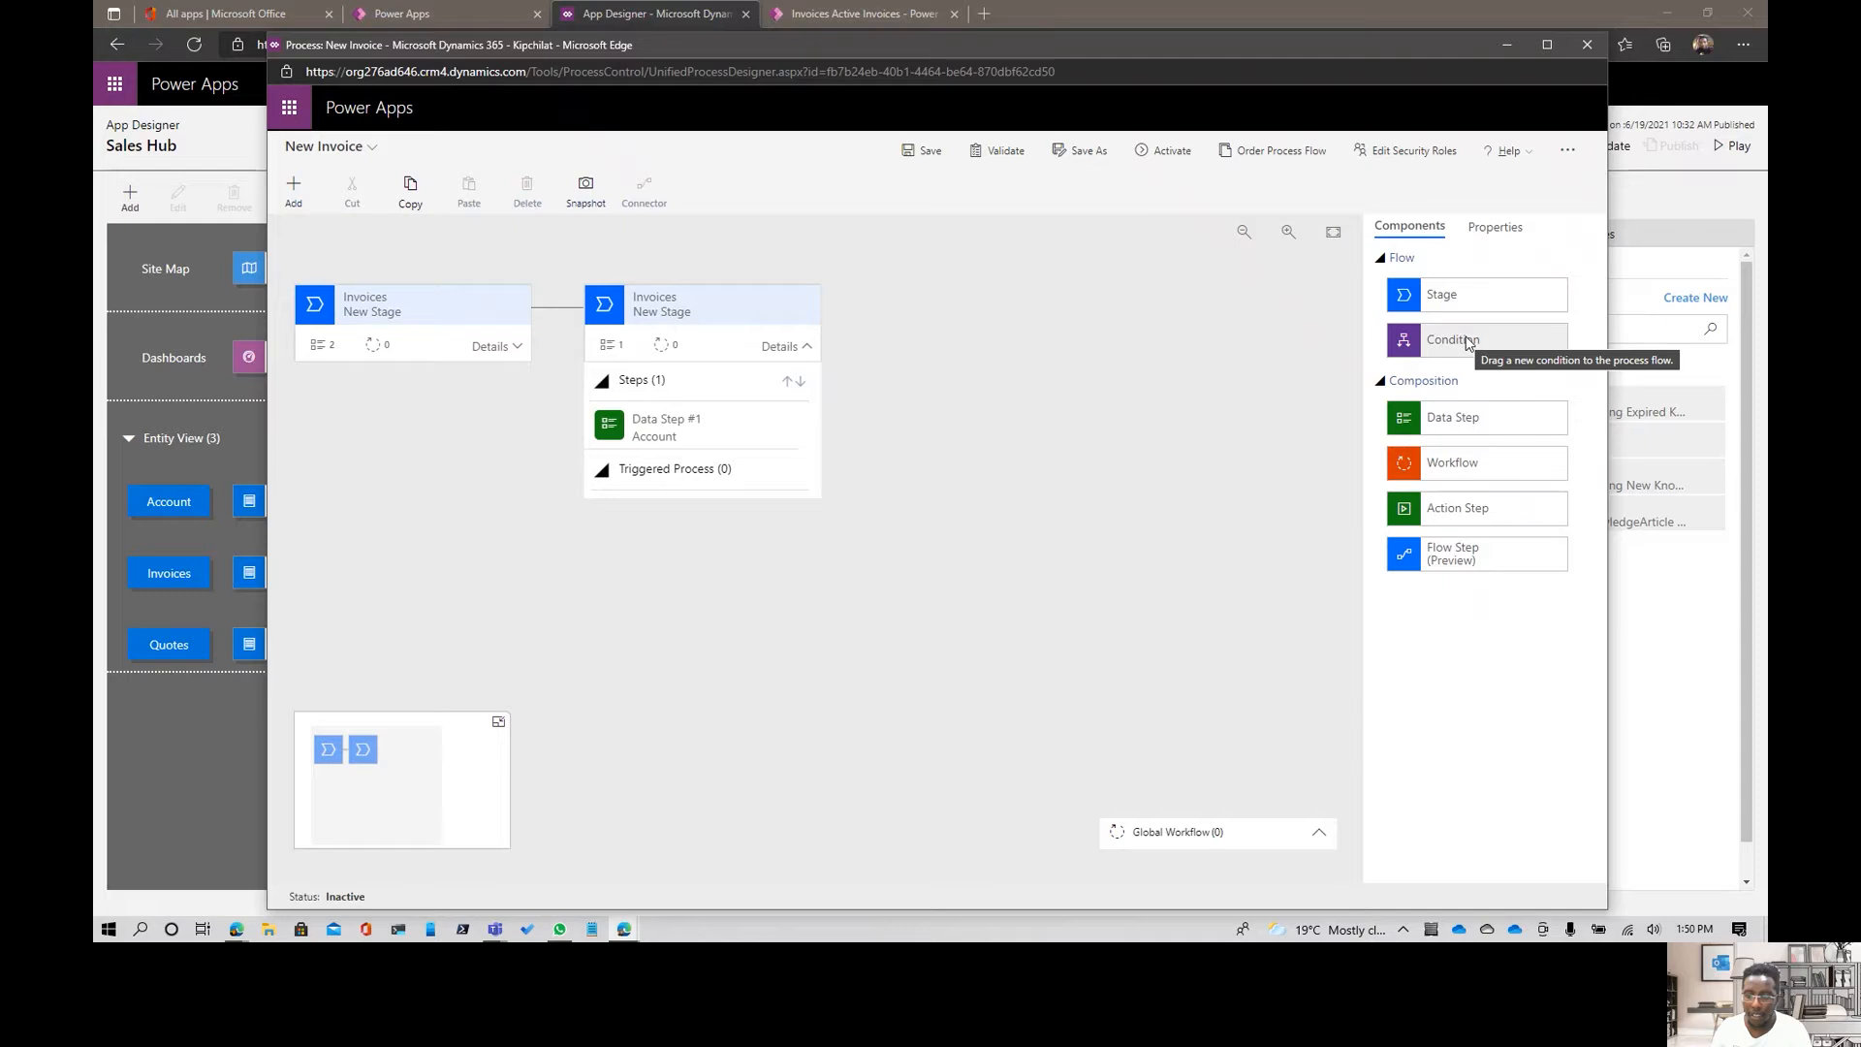
left_click_drag(1468, 343, 559, 333)
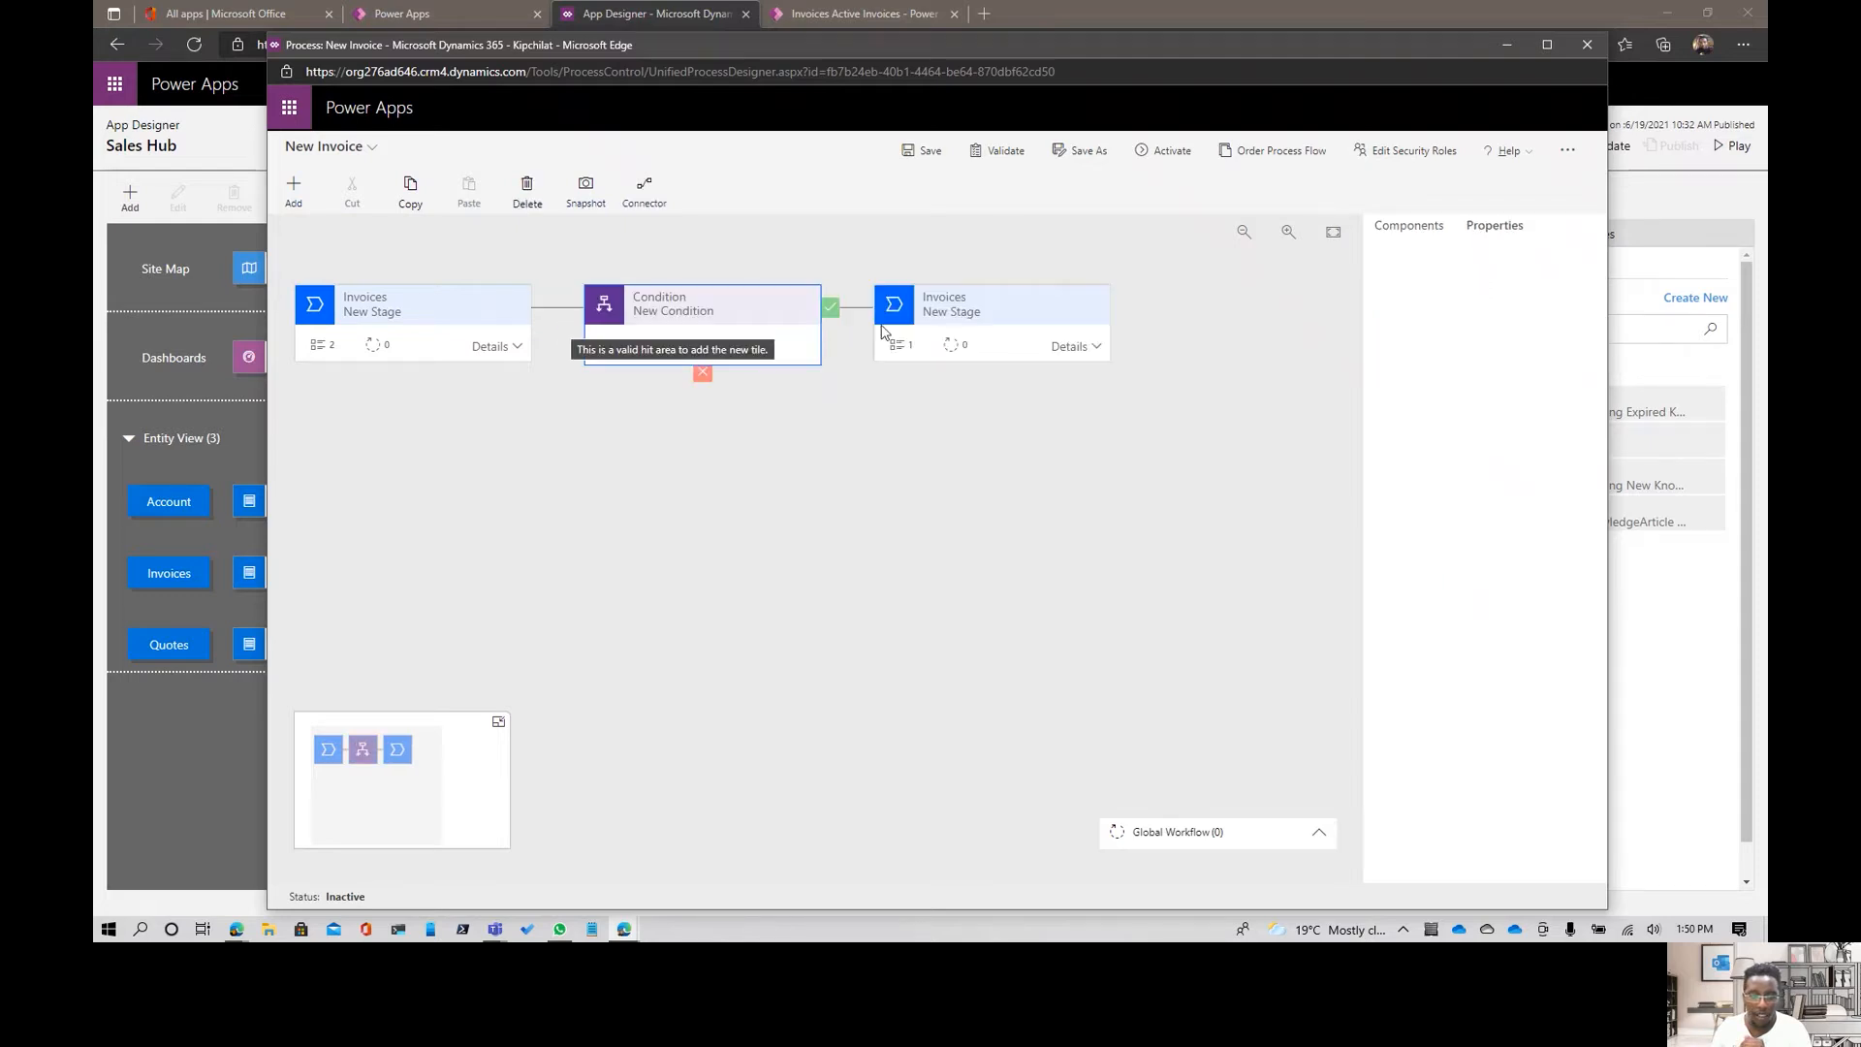
- Review the data step in the stage after the condition and the type and value options of the condition's Account rule
left_click(1059, 347)
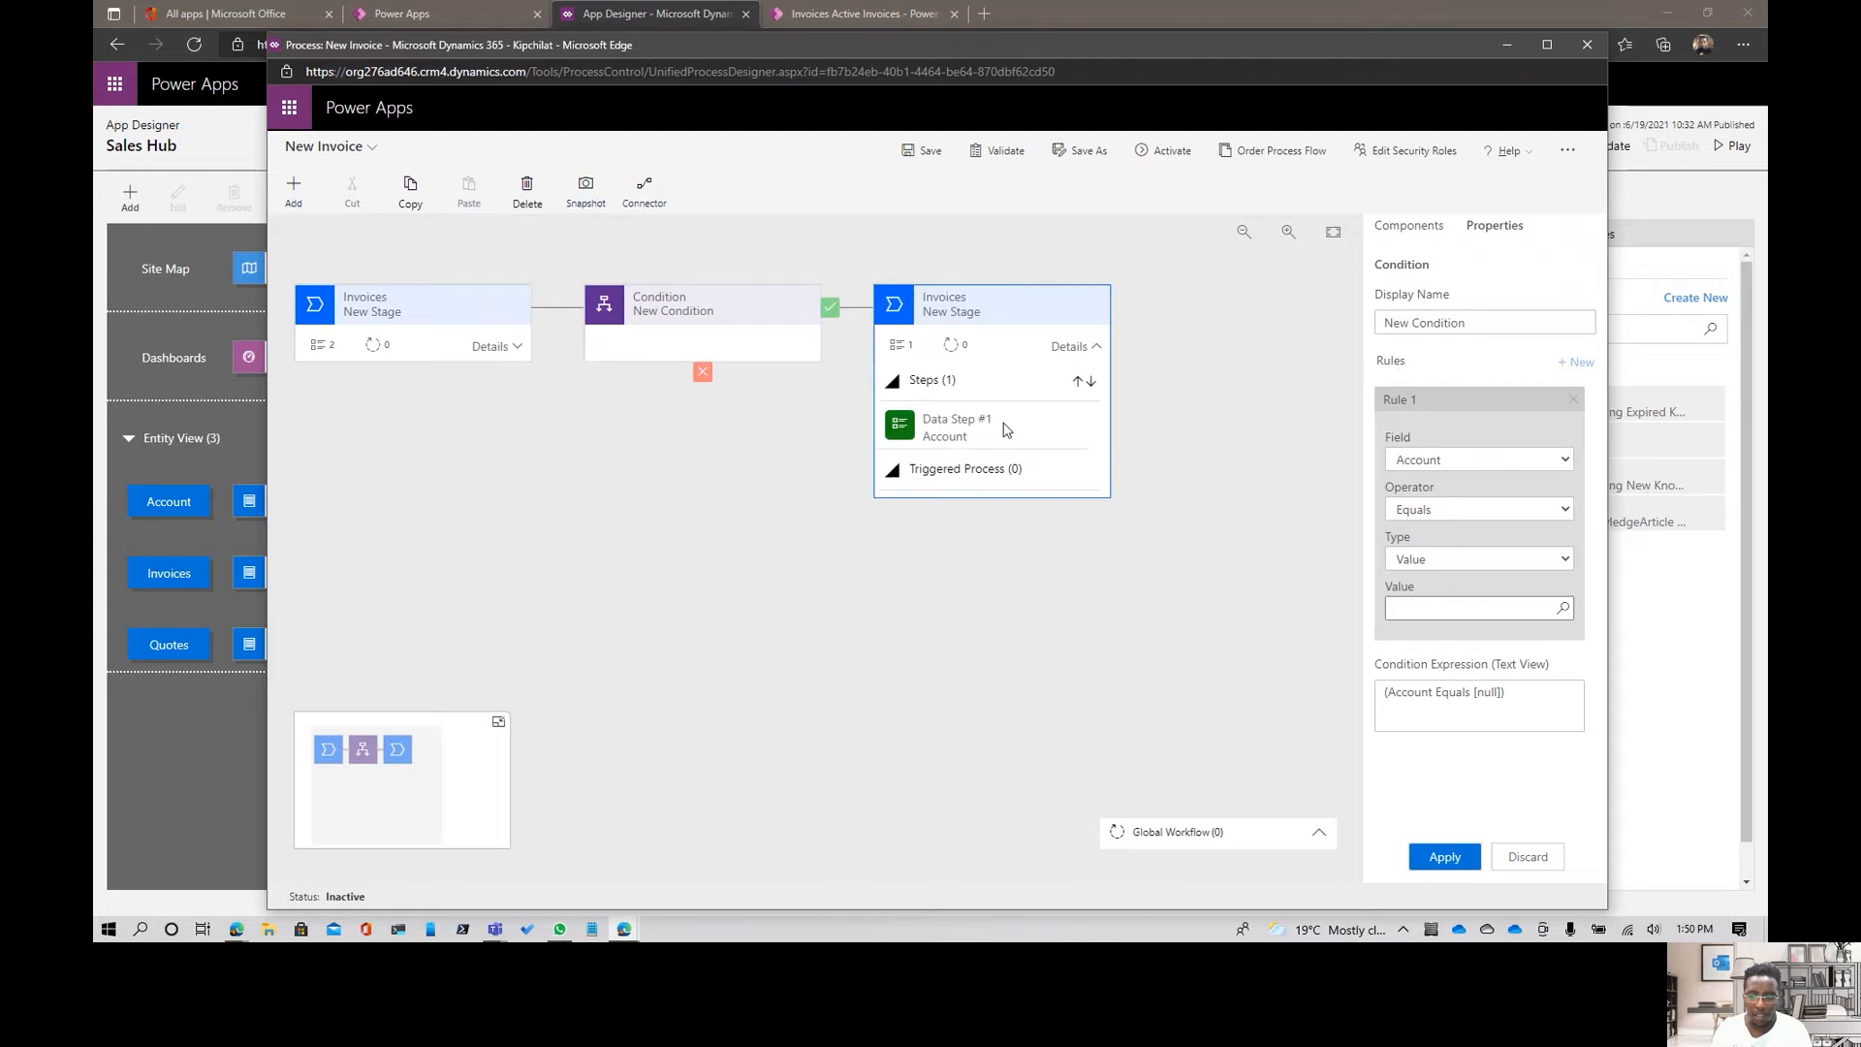
left_click(677, 338)
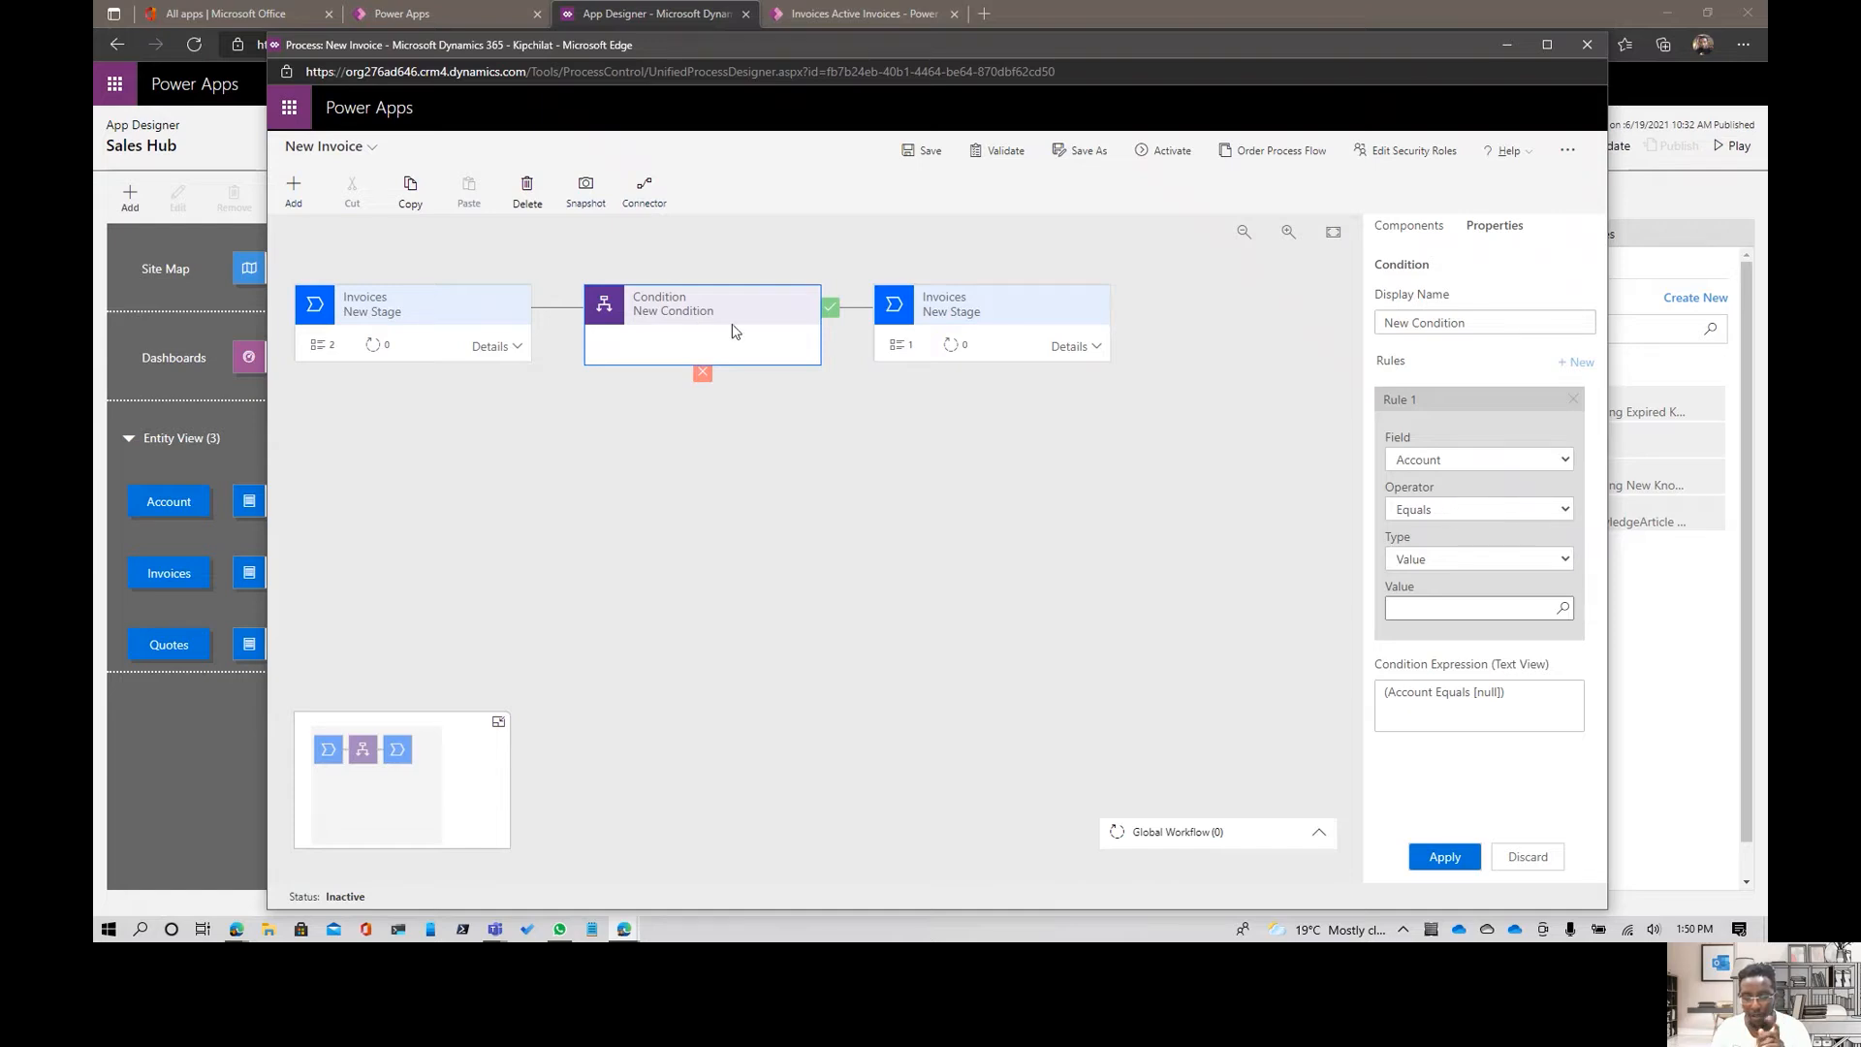
left_click(1461, 563)
left_click(1453, 585)
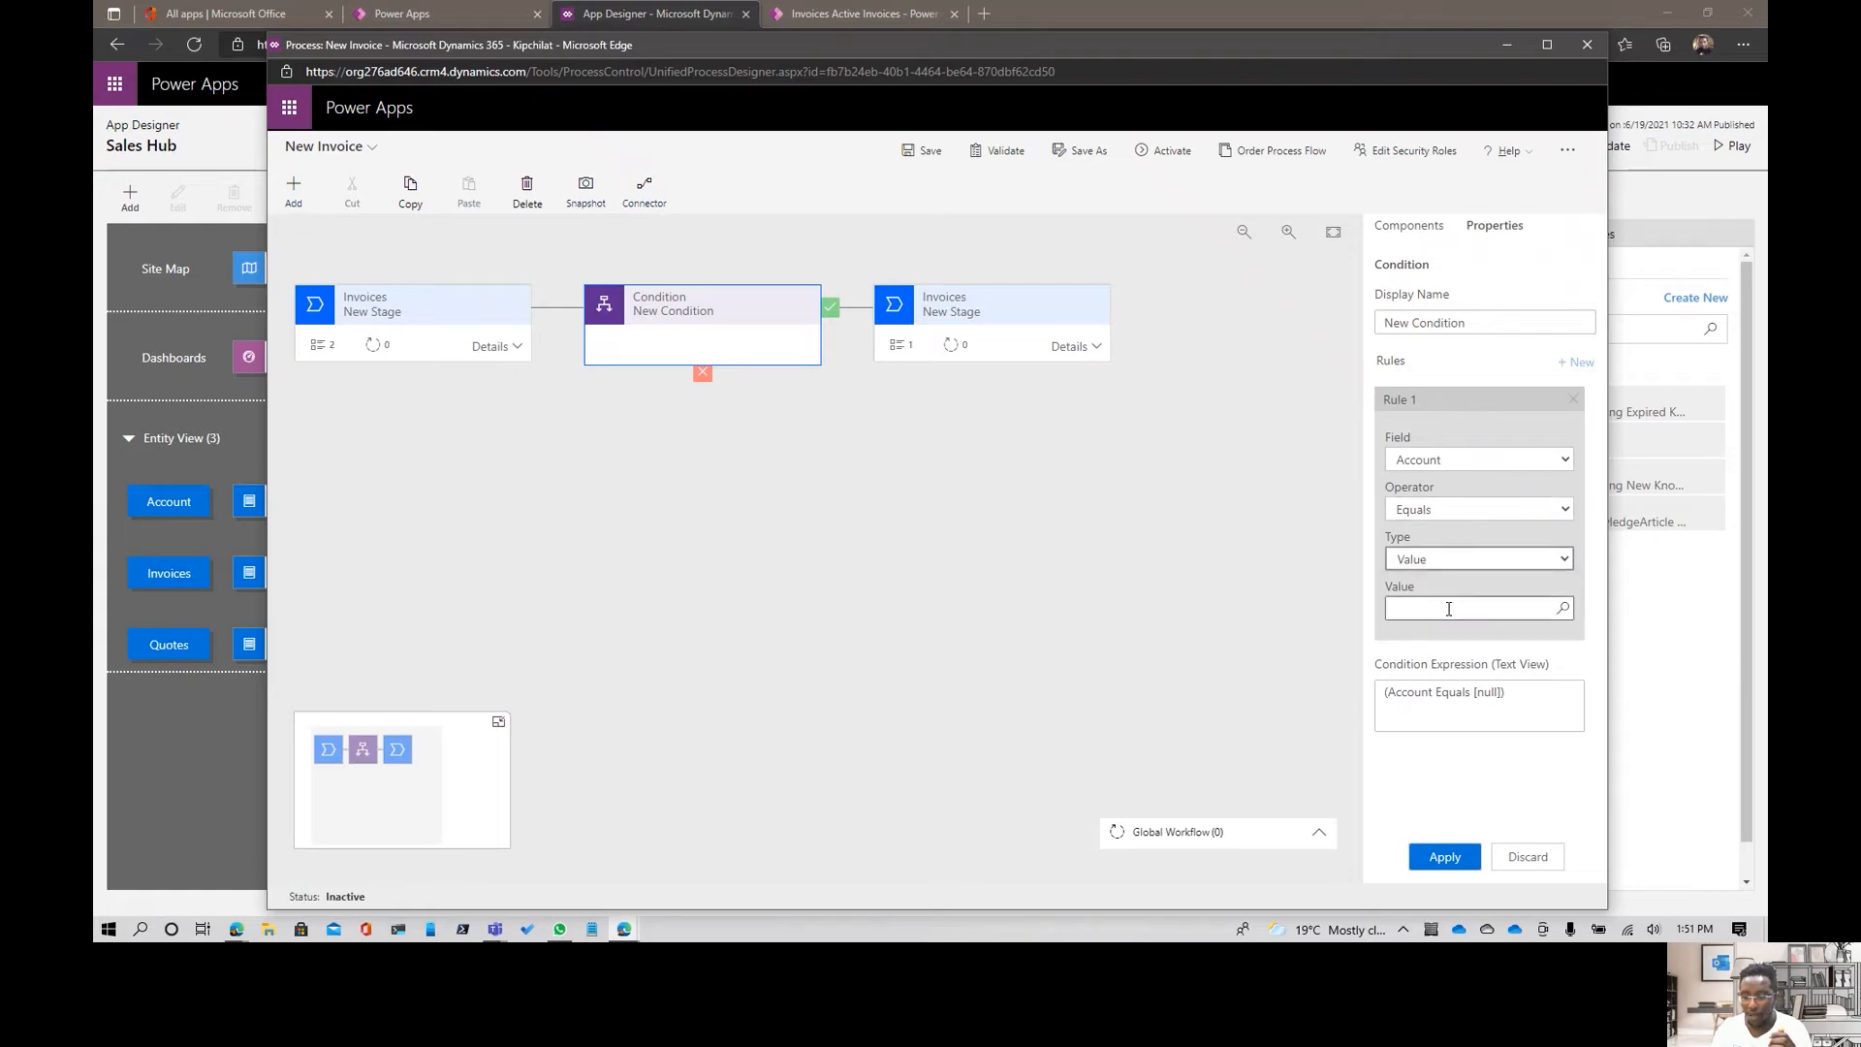
left_click(1506, 611)
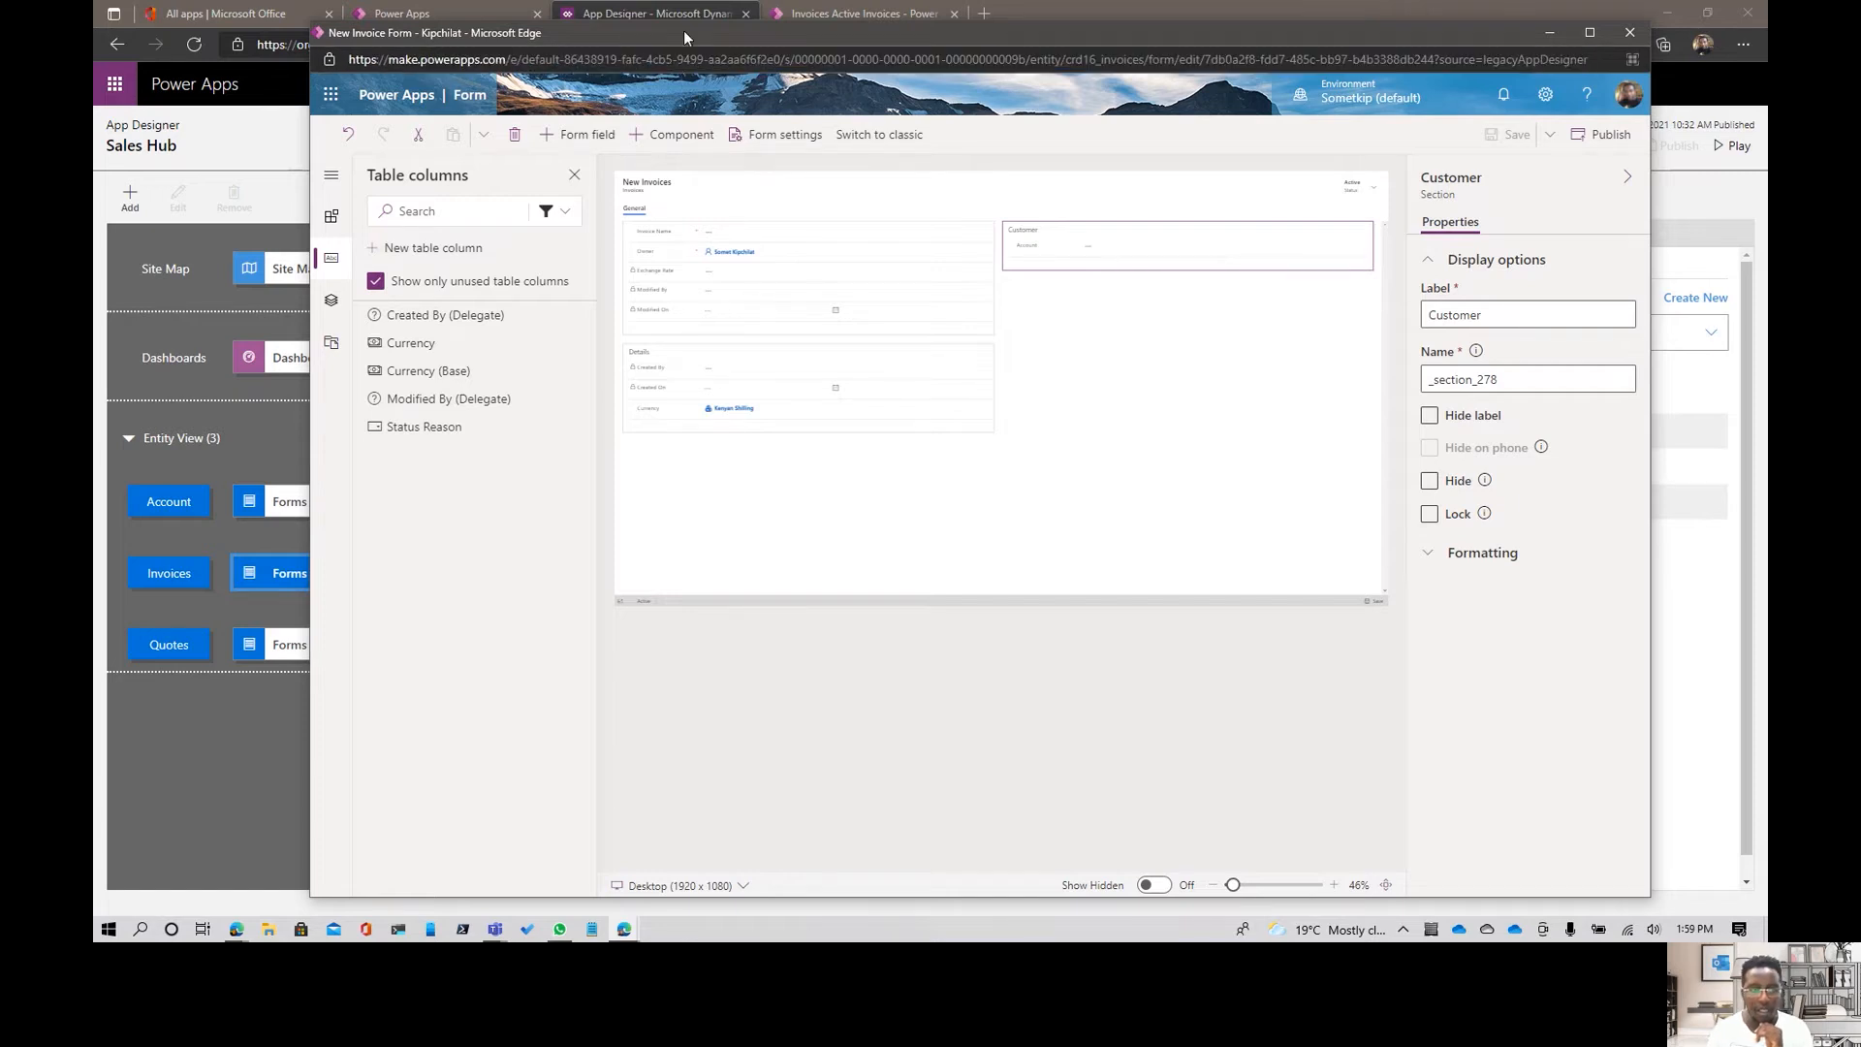
- Reopen the New Invoice main form, add the Amount column to its Customer section, and save the form
left_click(1629, 33)
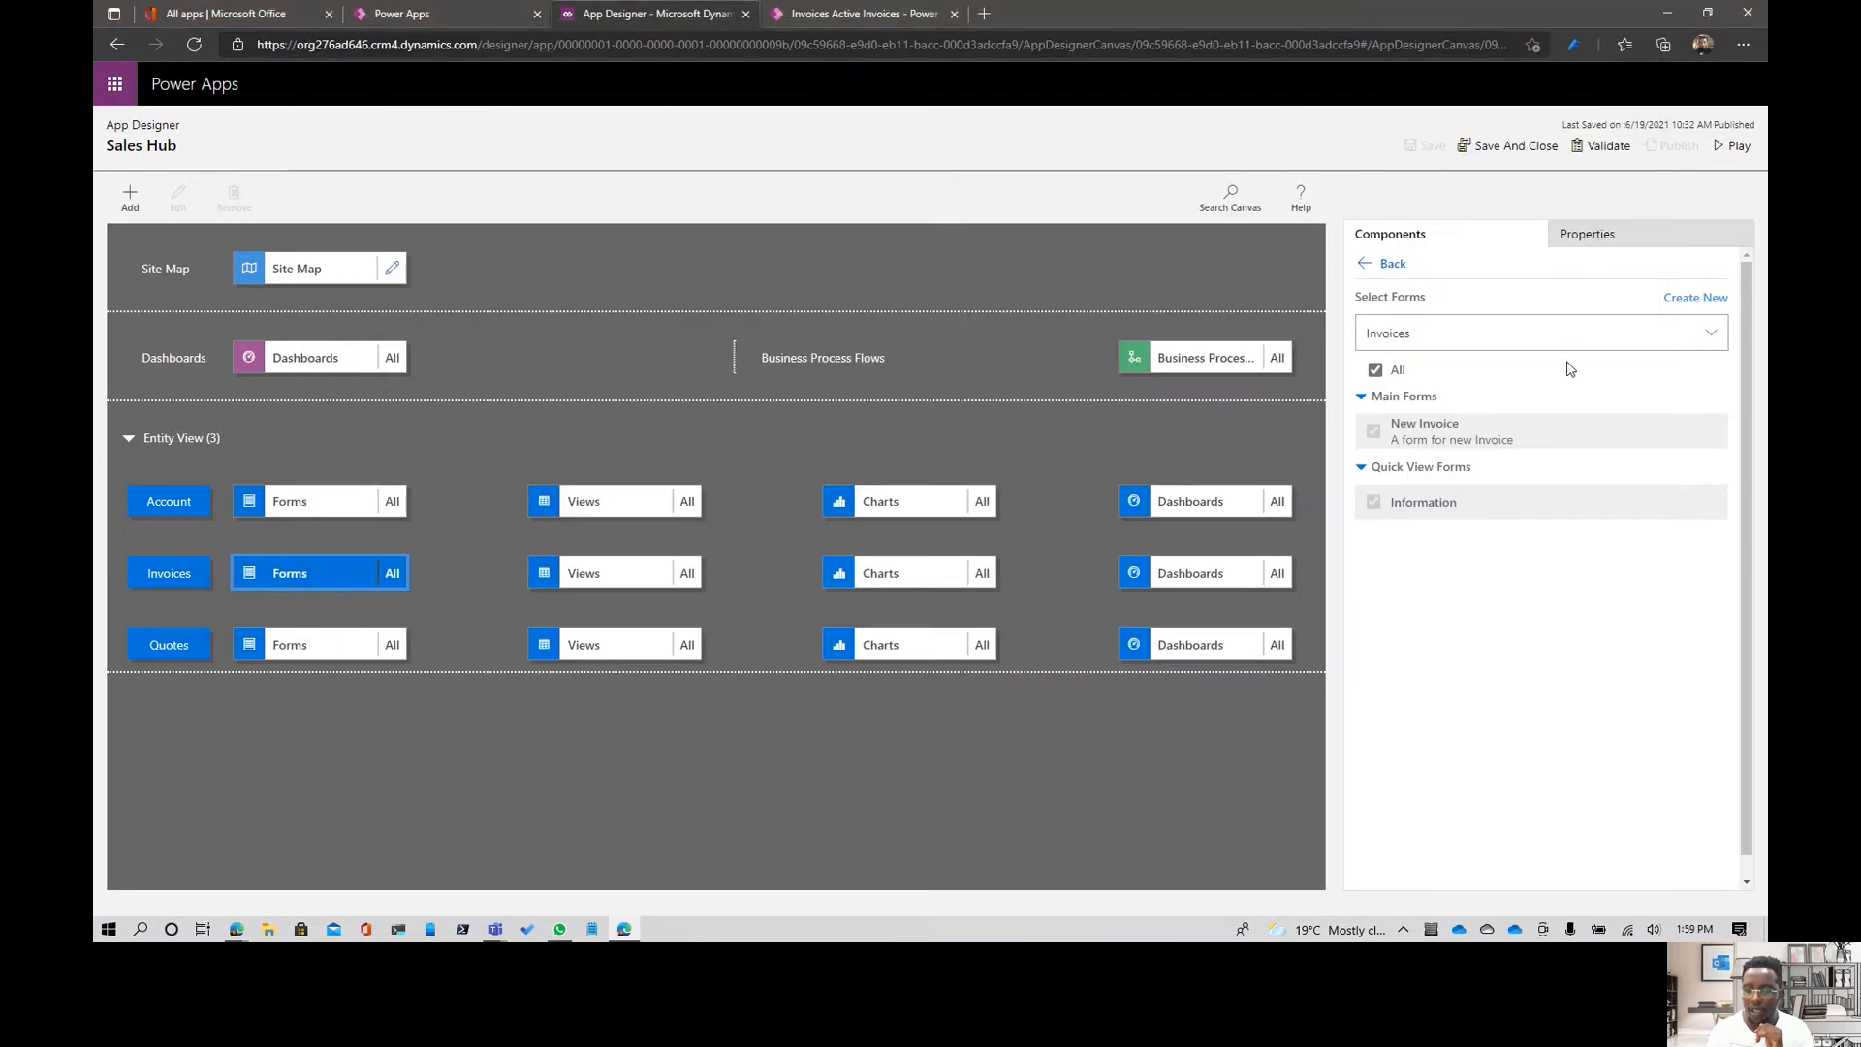
left_click(1712, 435)
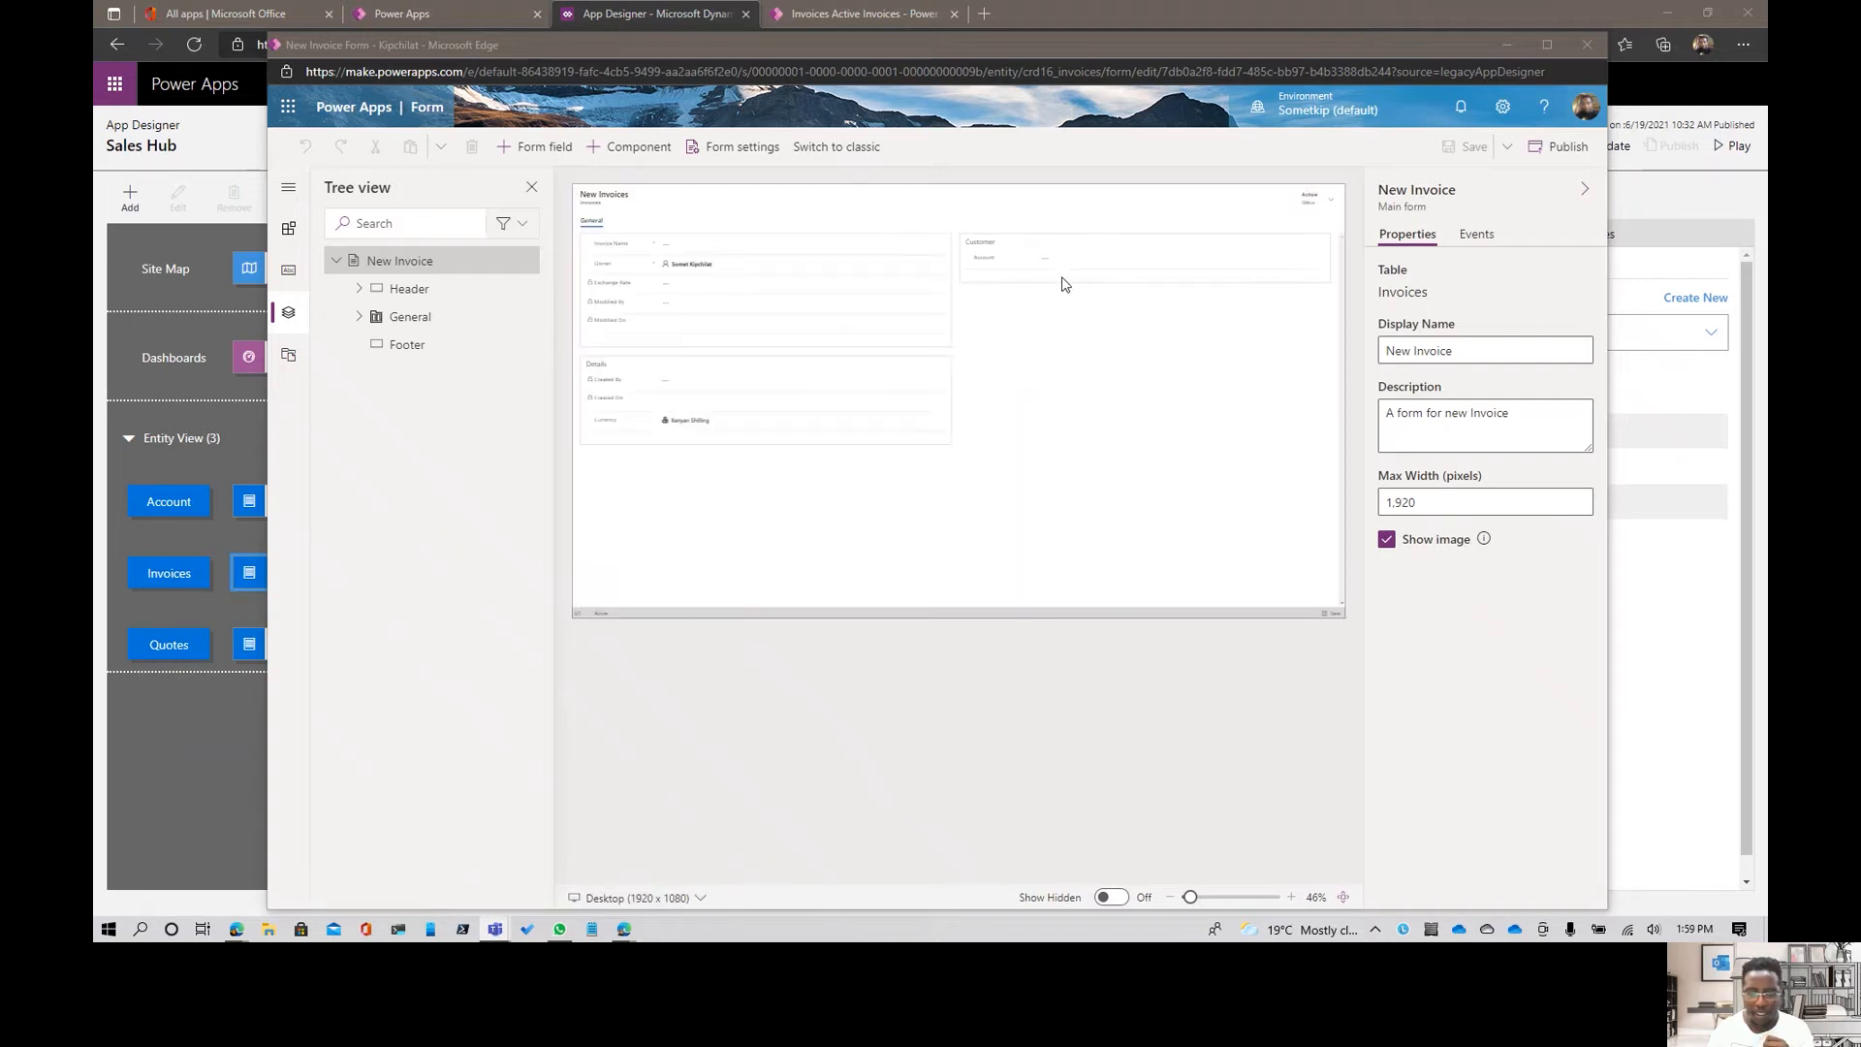
left_click(1065, 283)
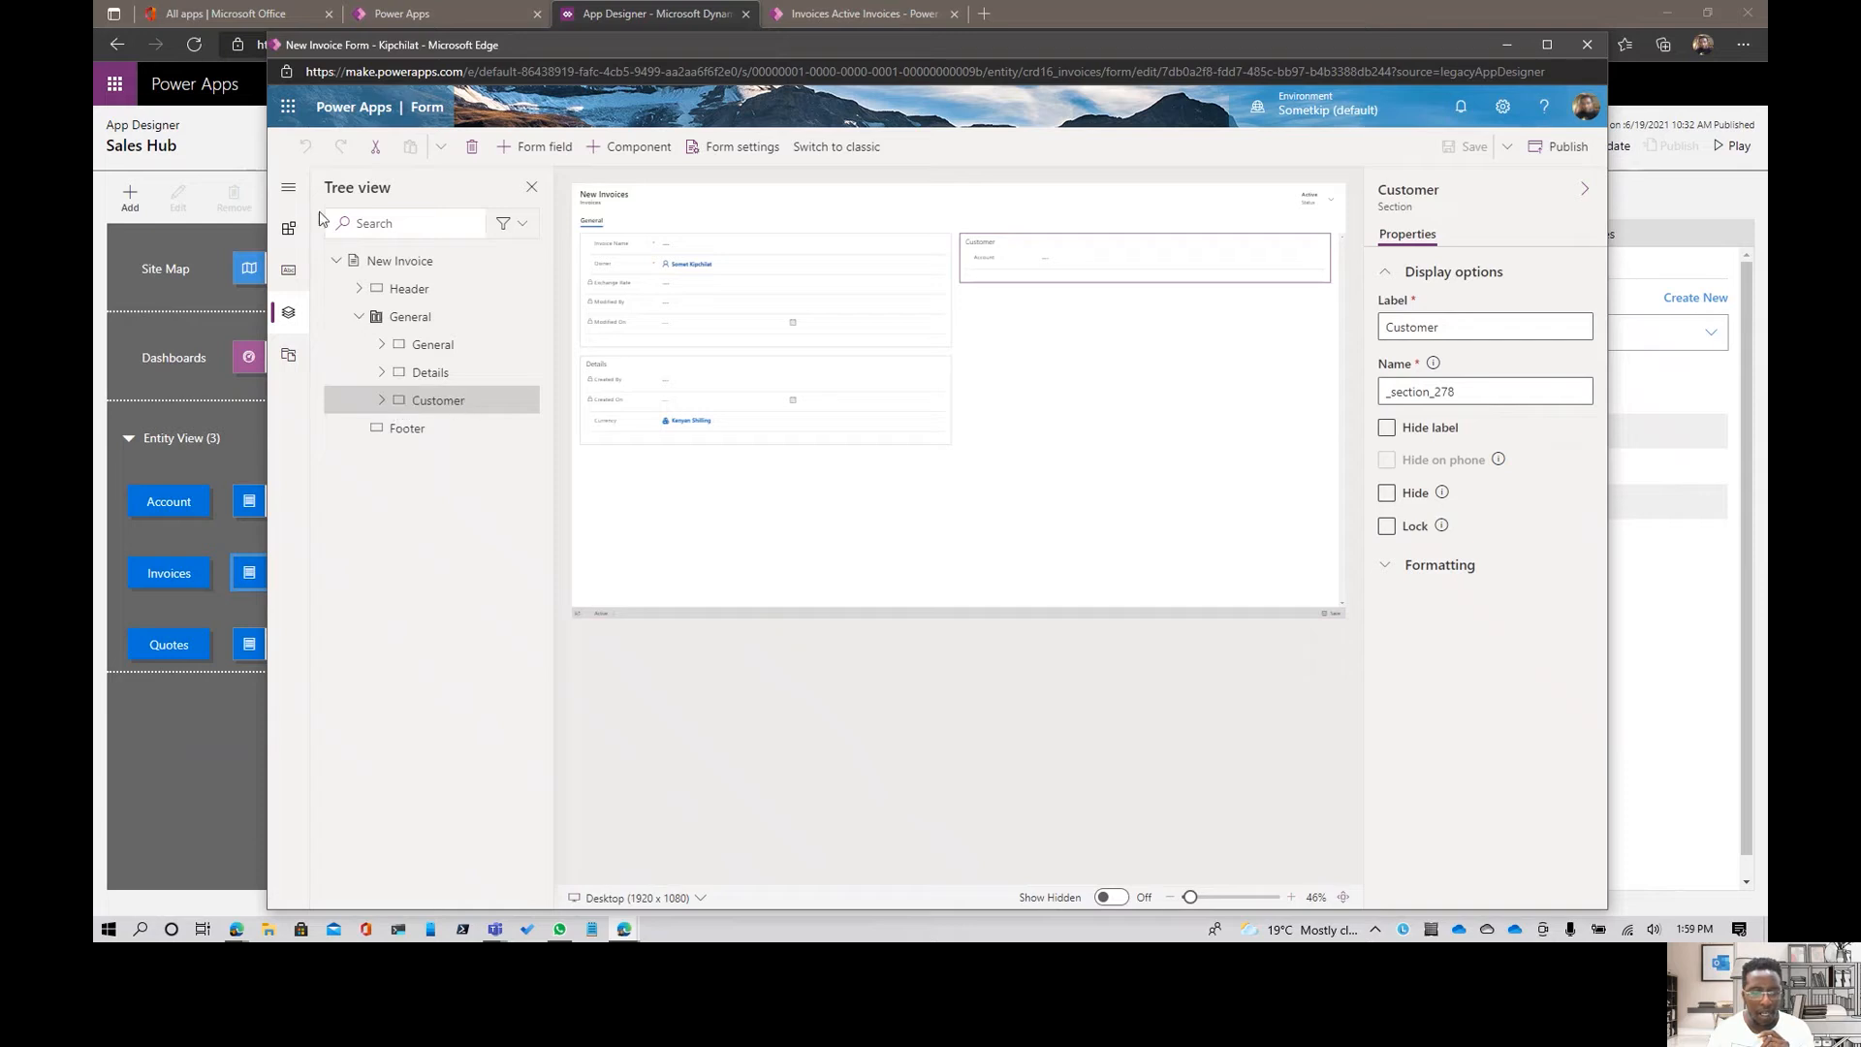
left_click(289, 272)
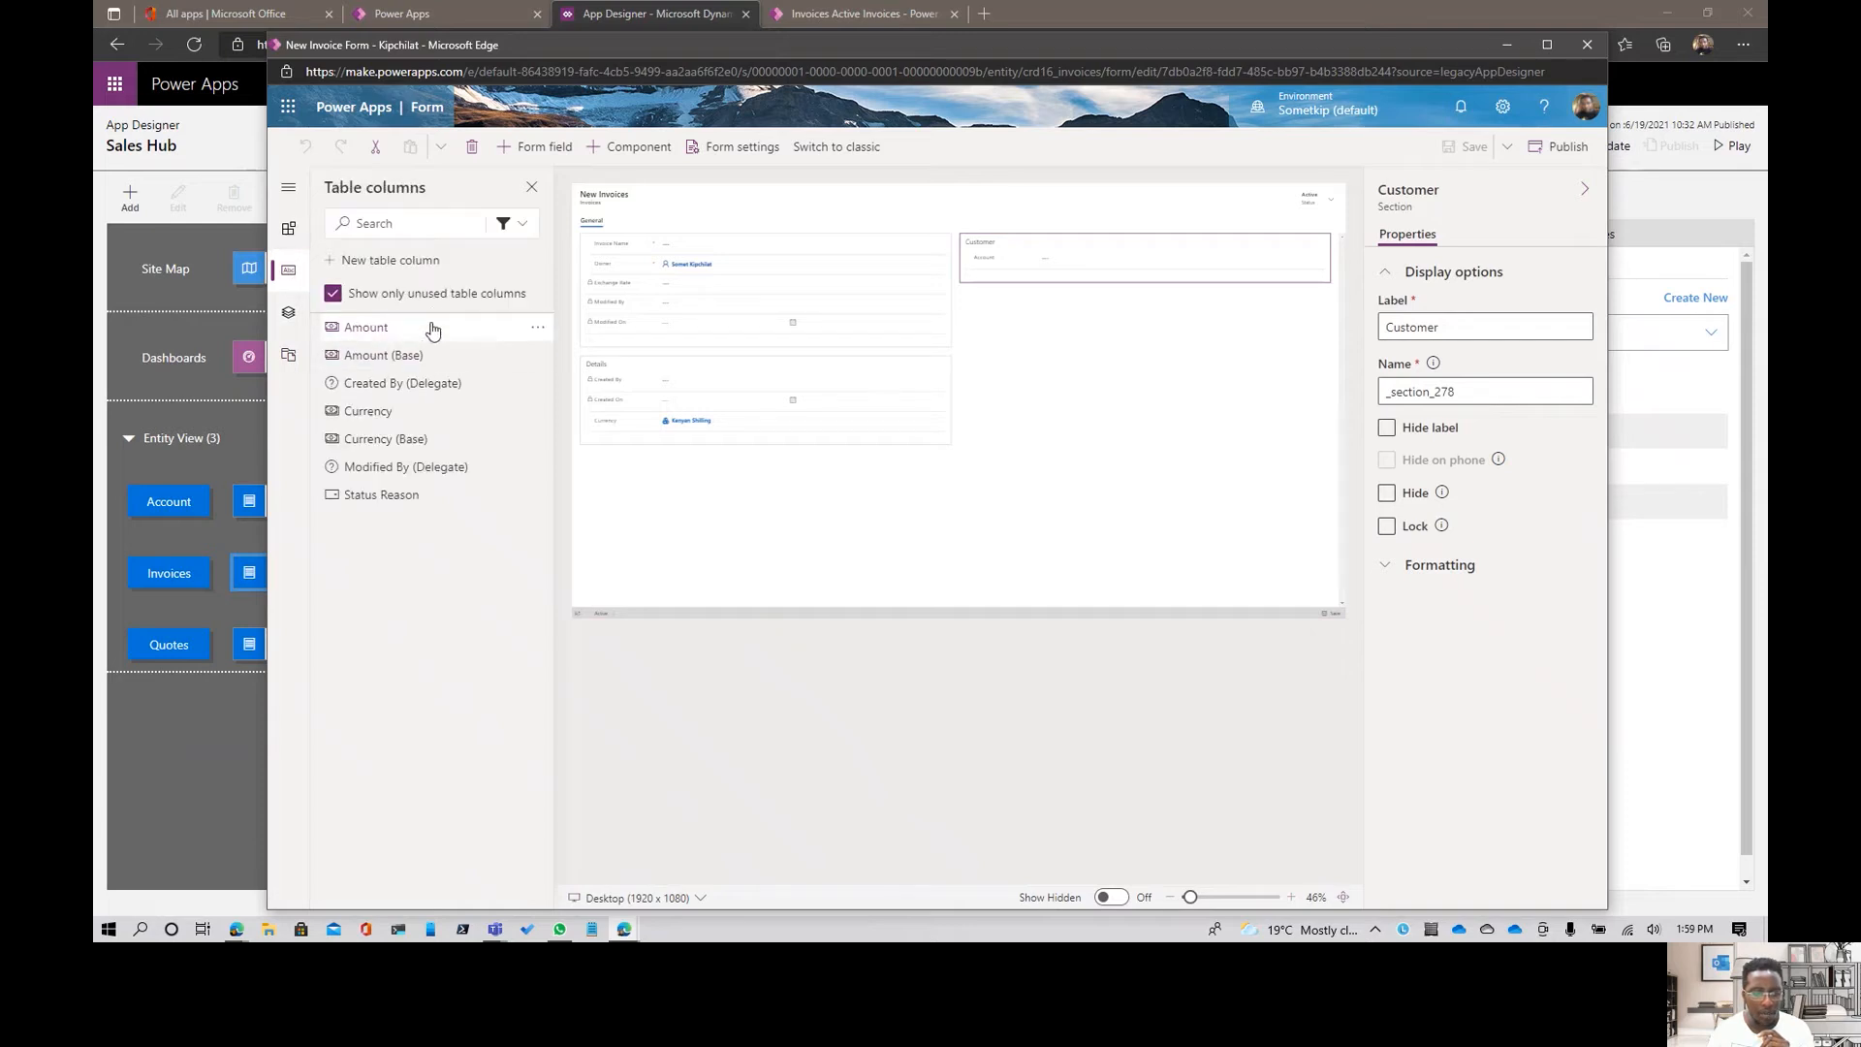
left_click(432, 331)
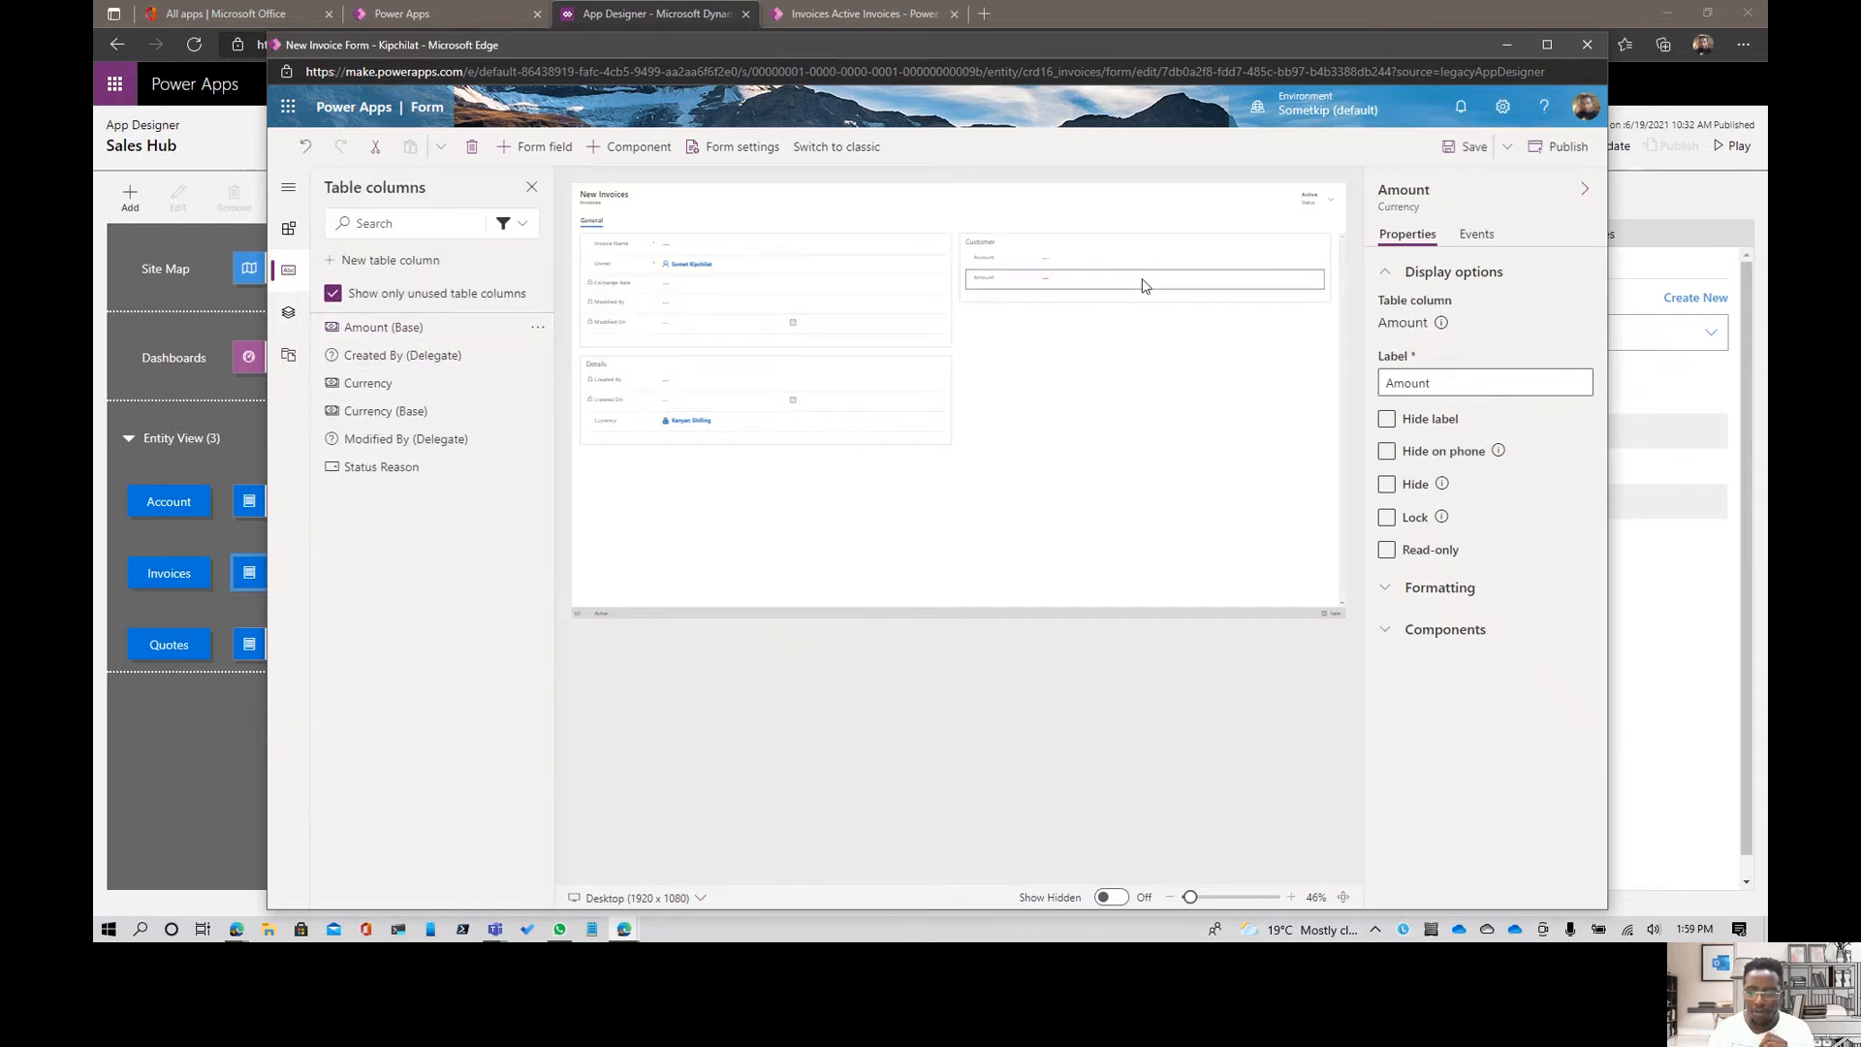
left_click(1465, 146)
left_click_drag(1224, 46, 95, 281)
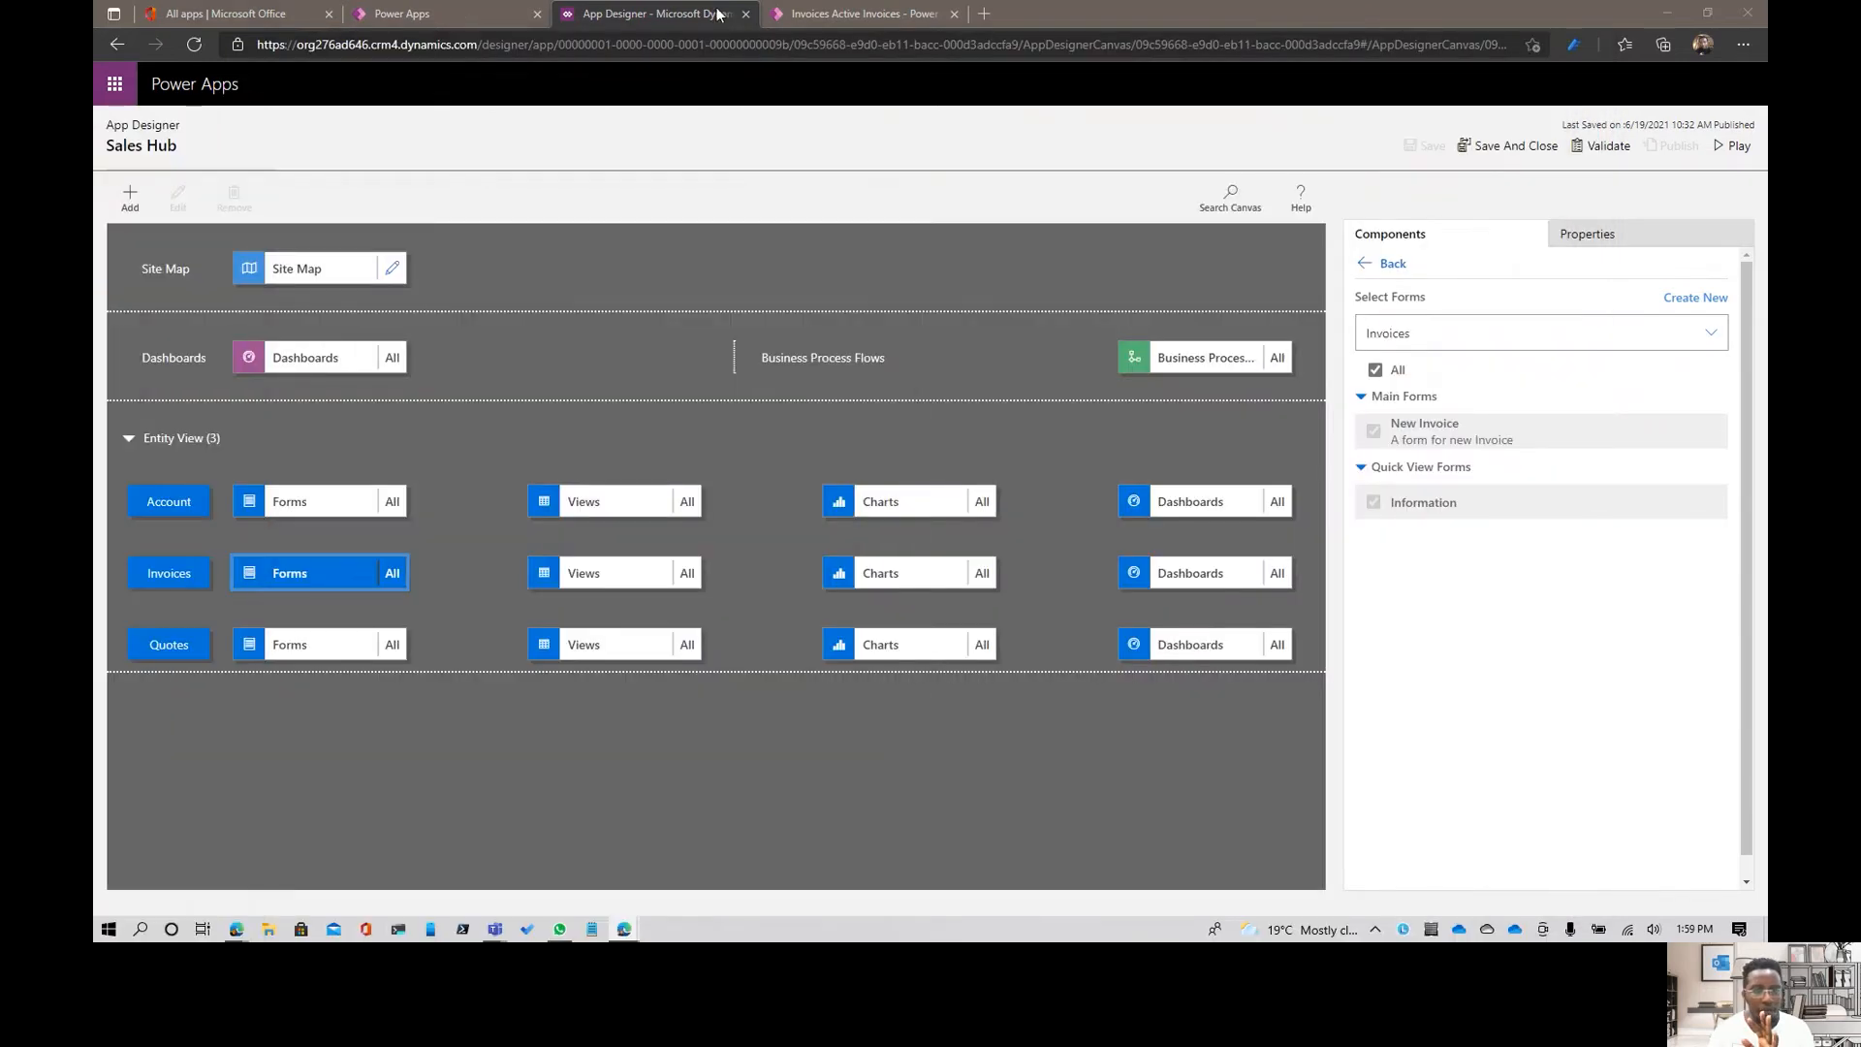
- Switch to the running Sales Hub app, reload the invoices page, and open a blank invoice record to check the Amount field
left_click(852, 13)
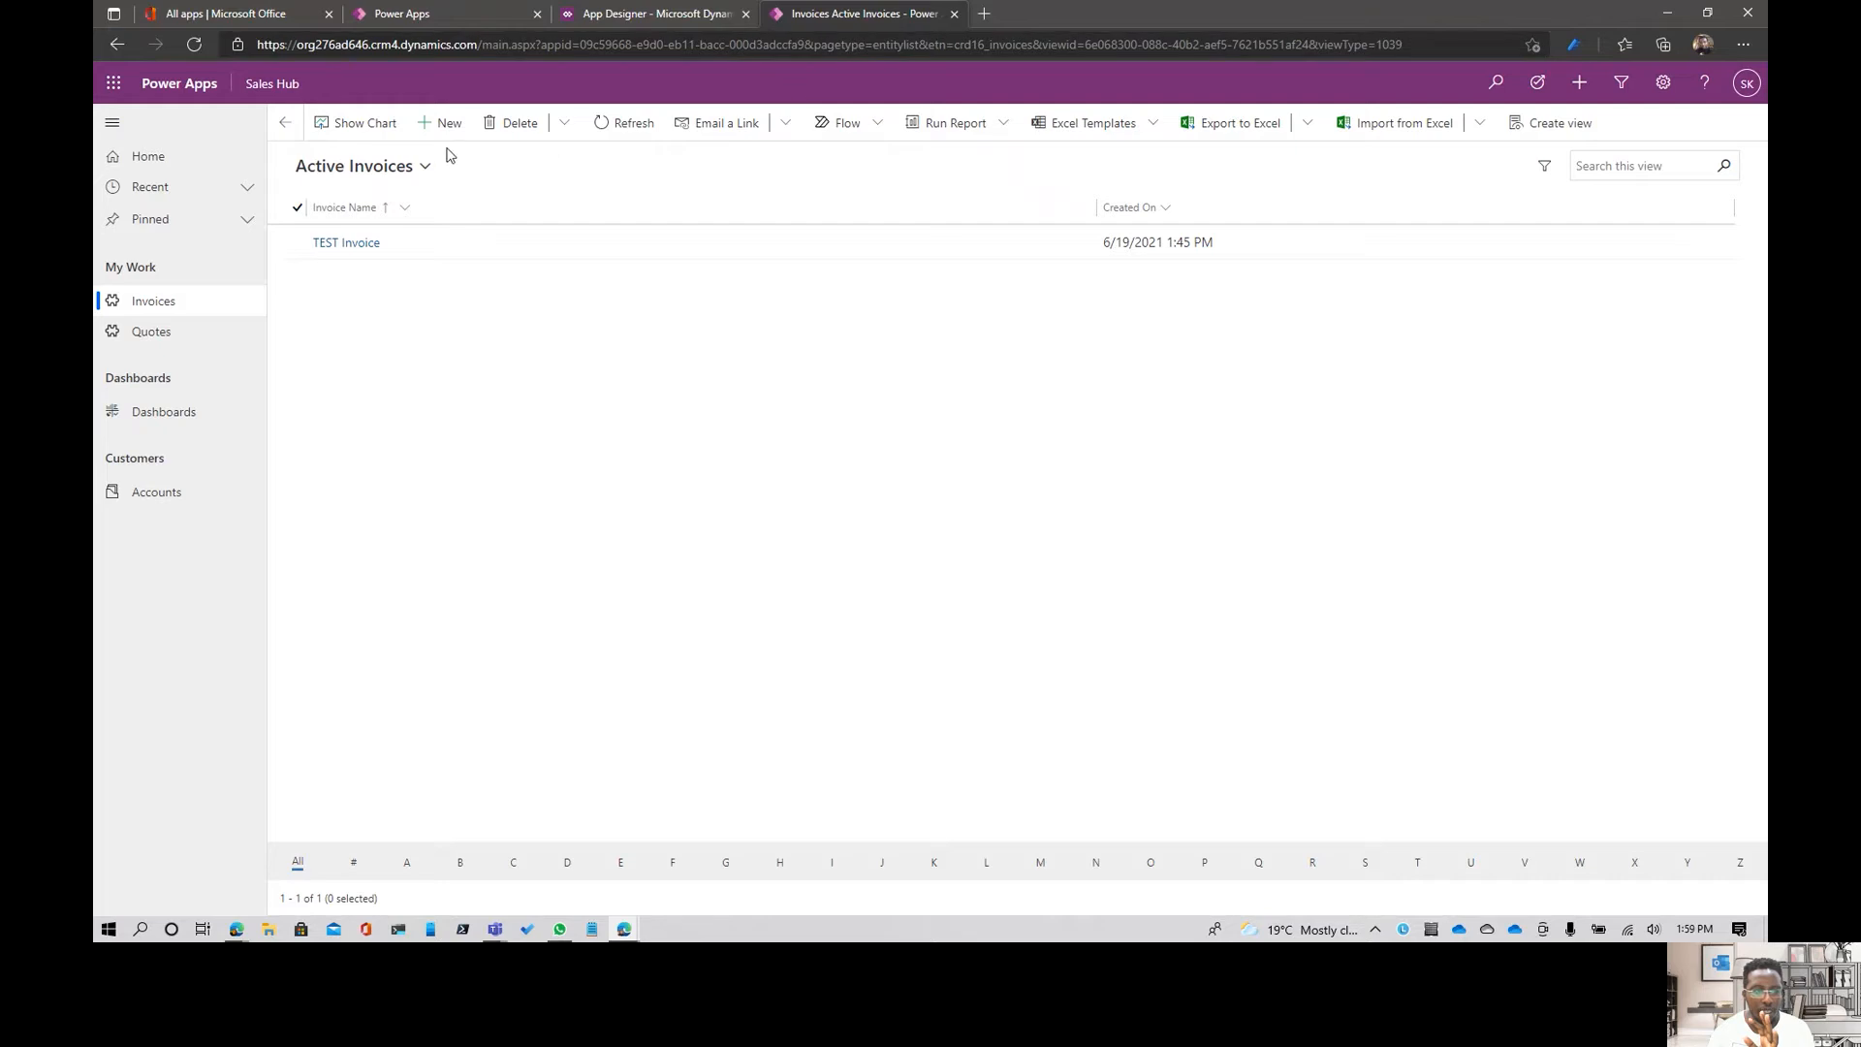
left_click(534, 54)
key("Return")
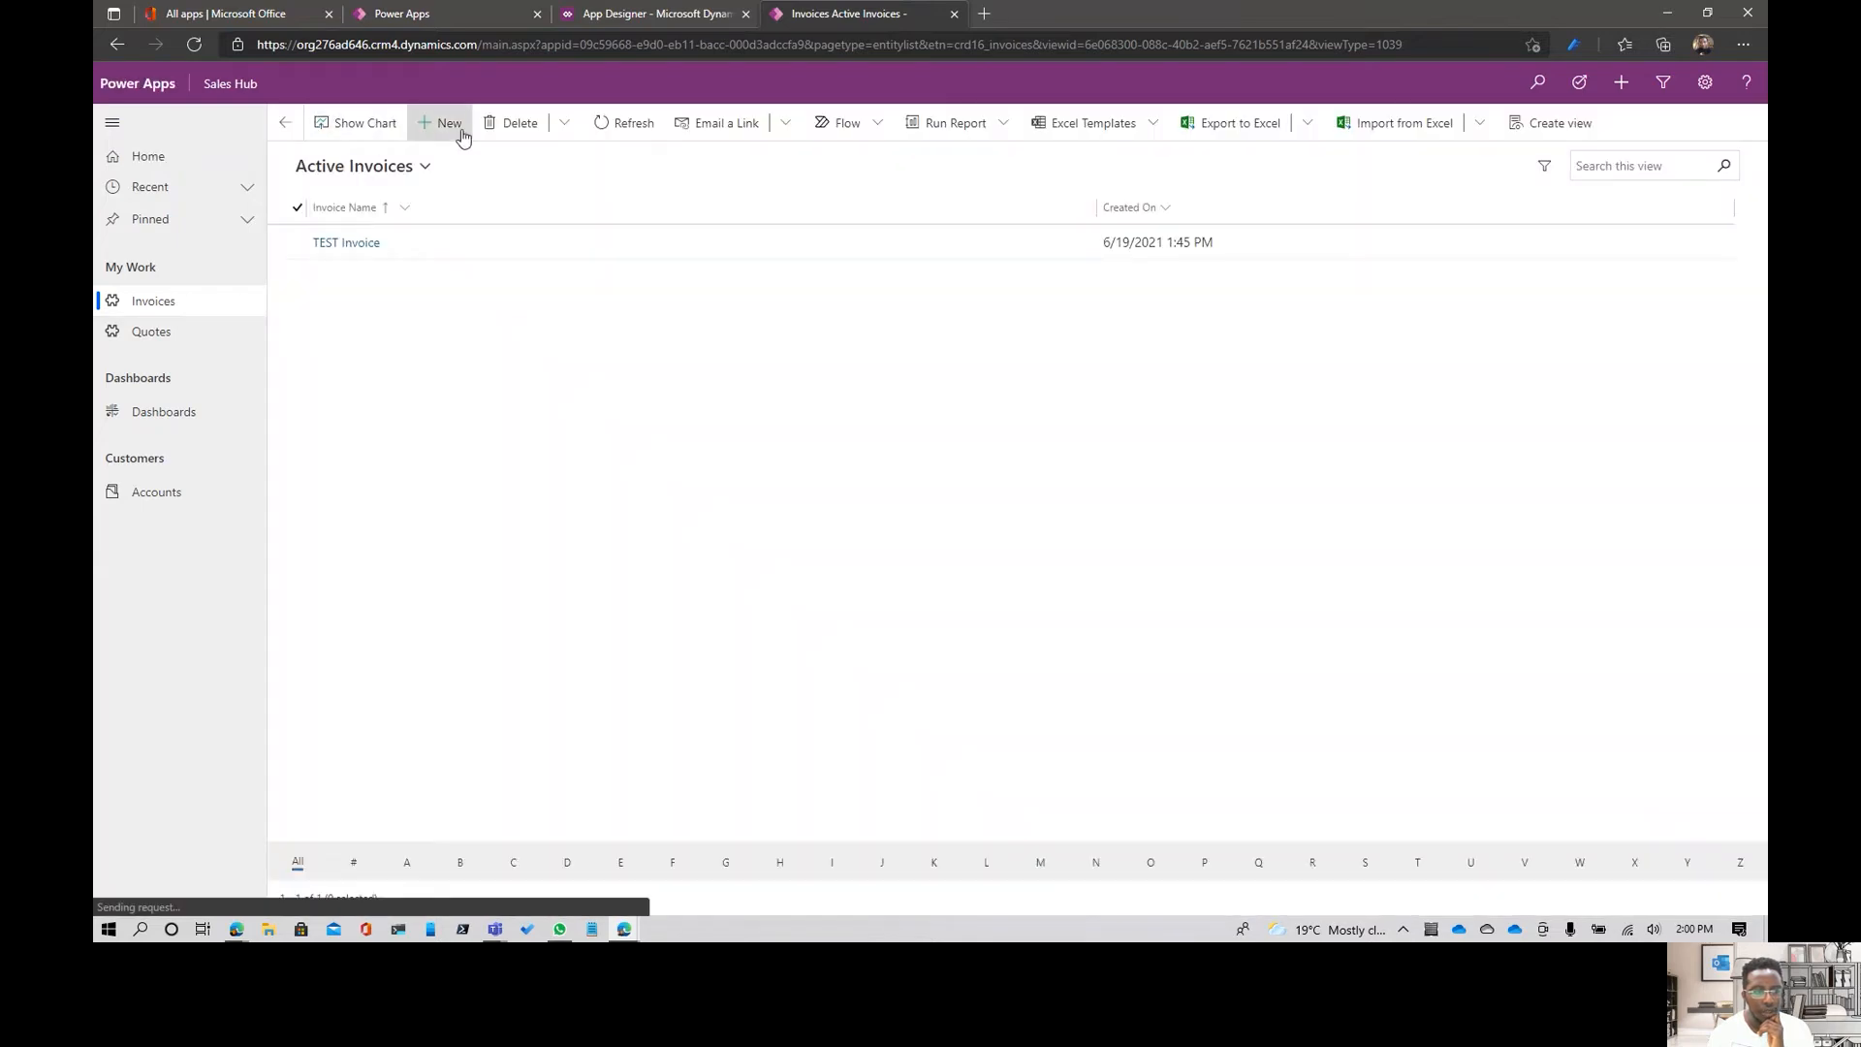
left_click(451, 124)
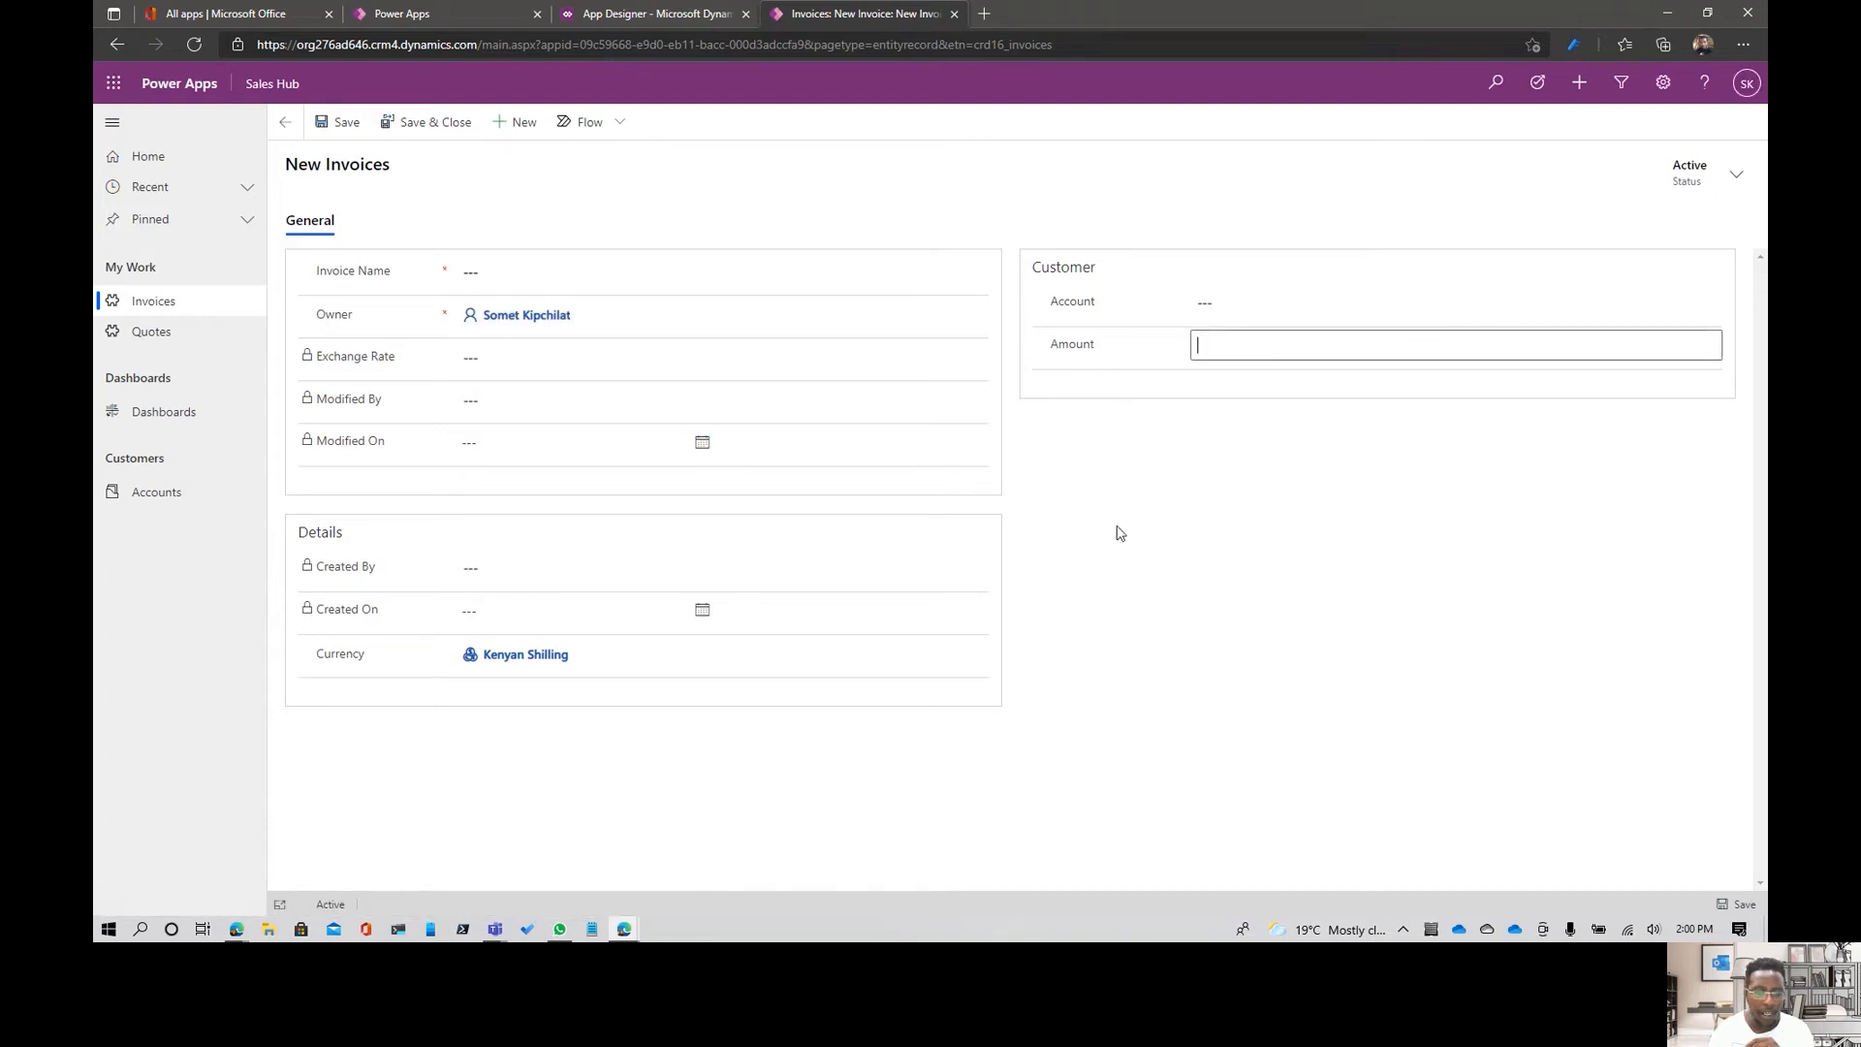
- Return to the app designer and open the New Invoice business process flow for editing
left_click(684, 19)
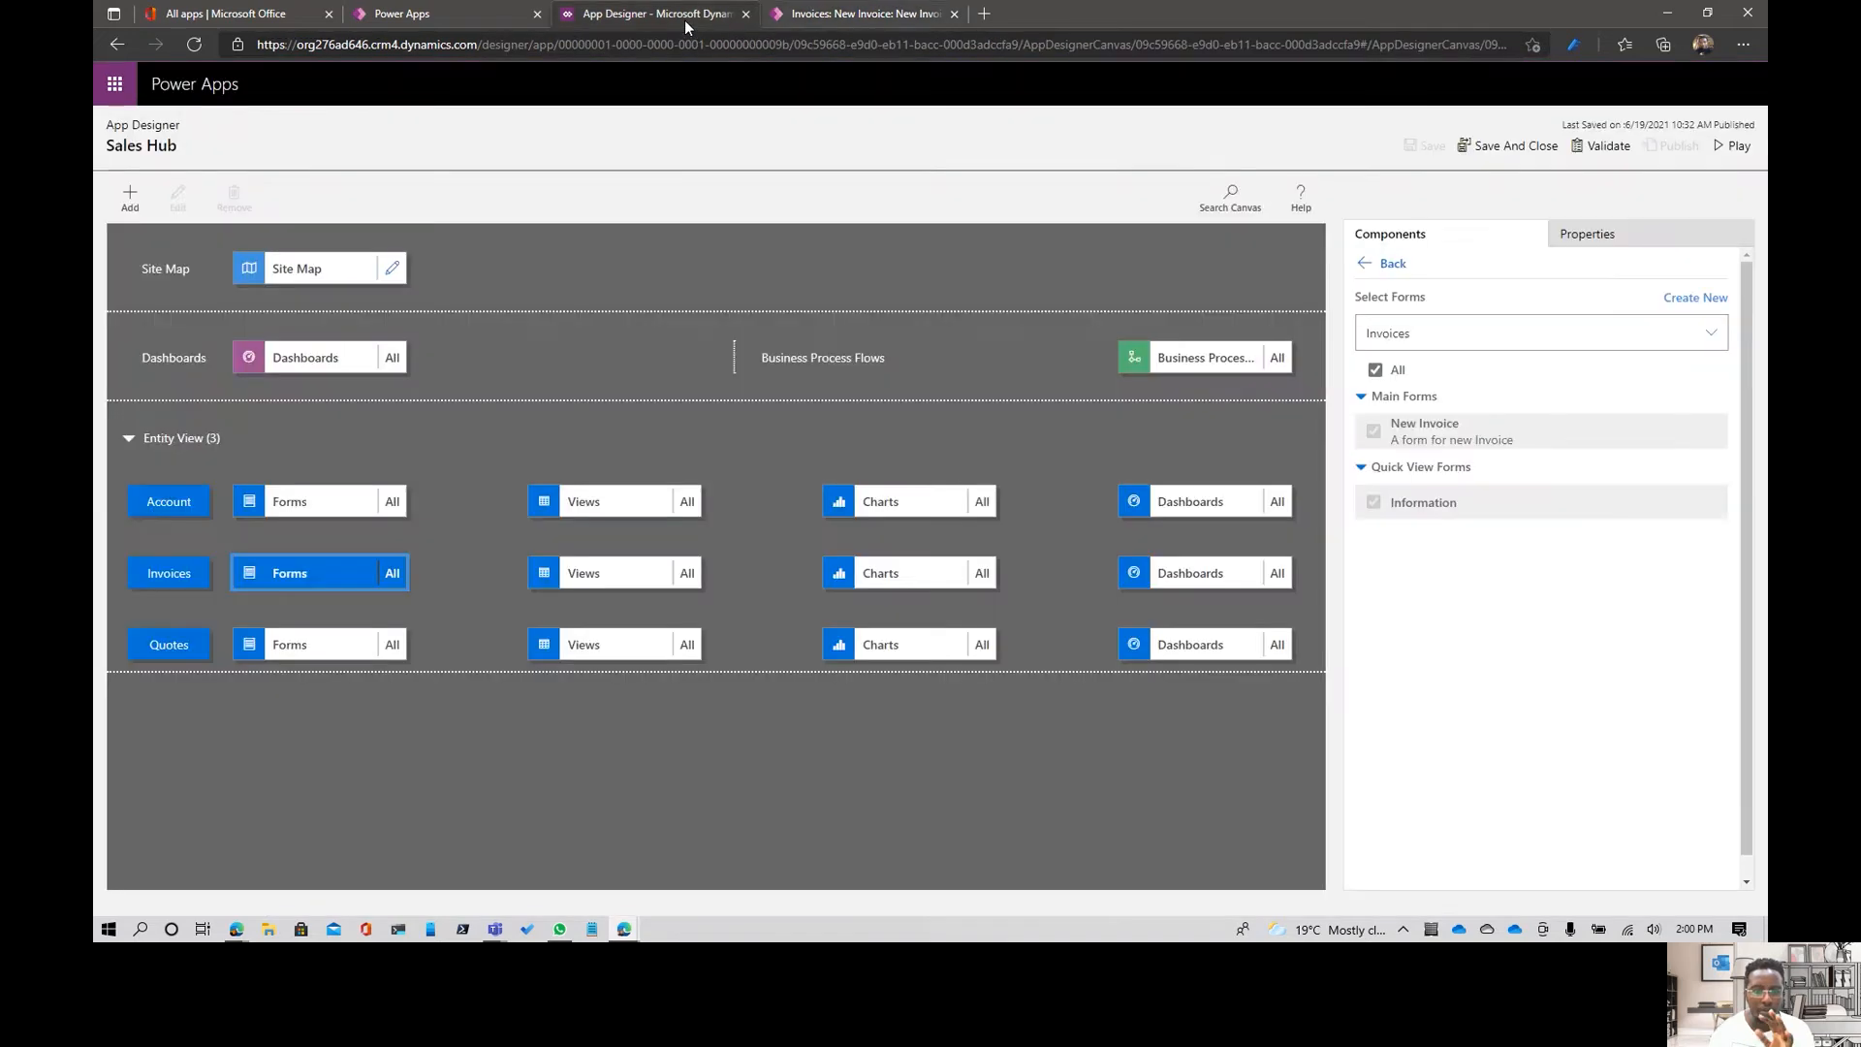
left_click(1207, 358)
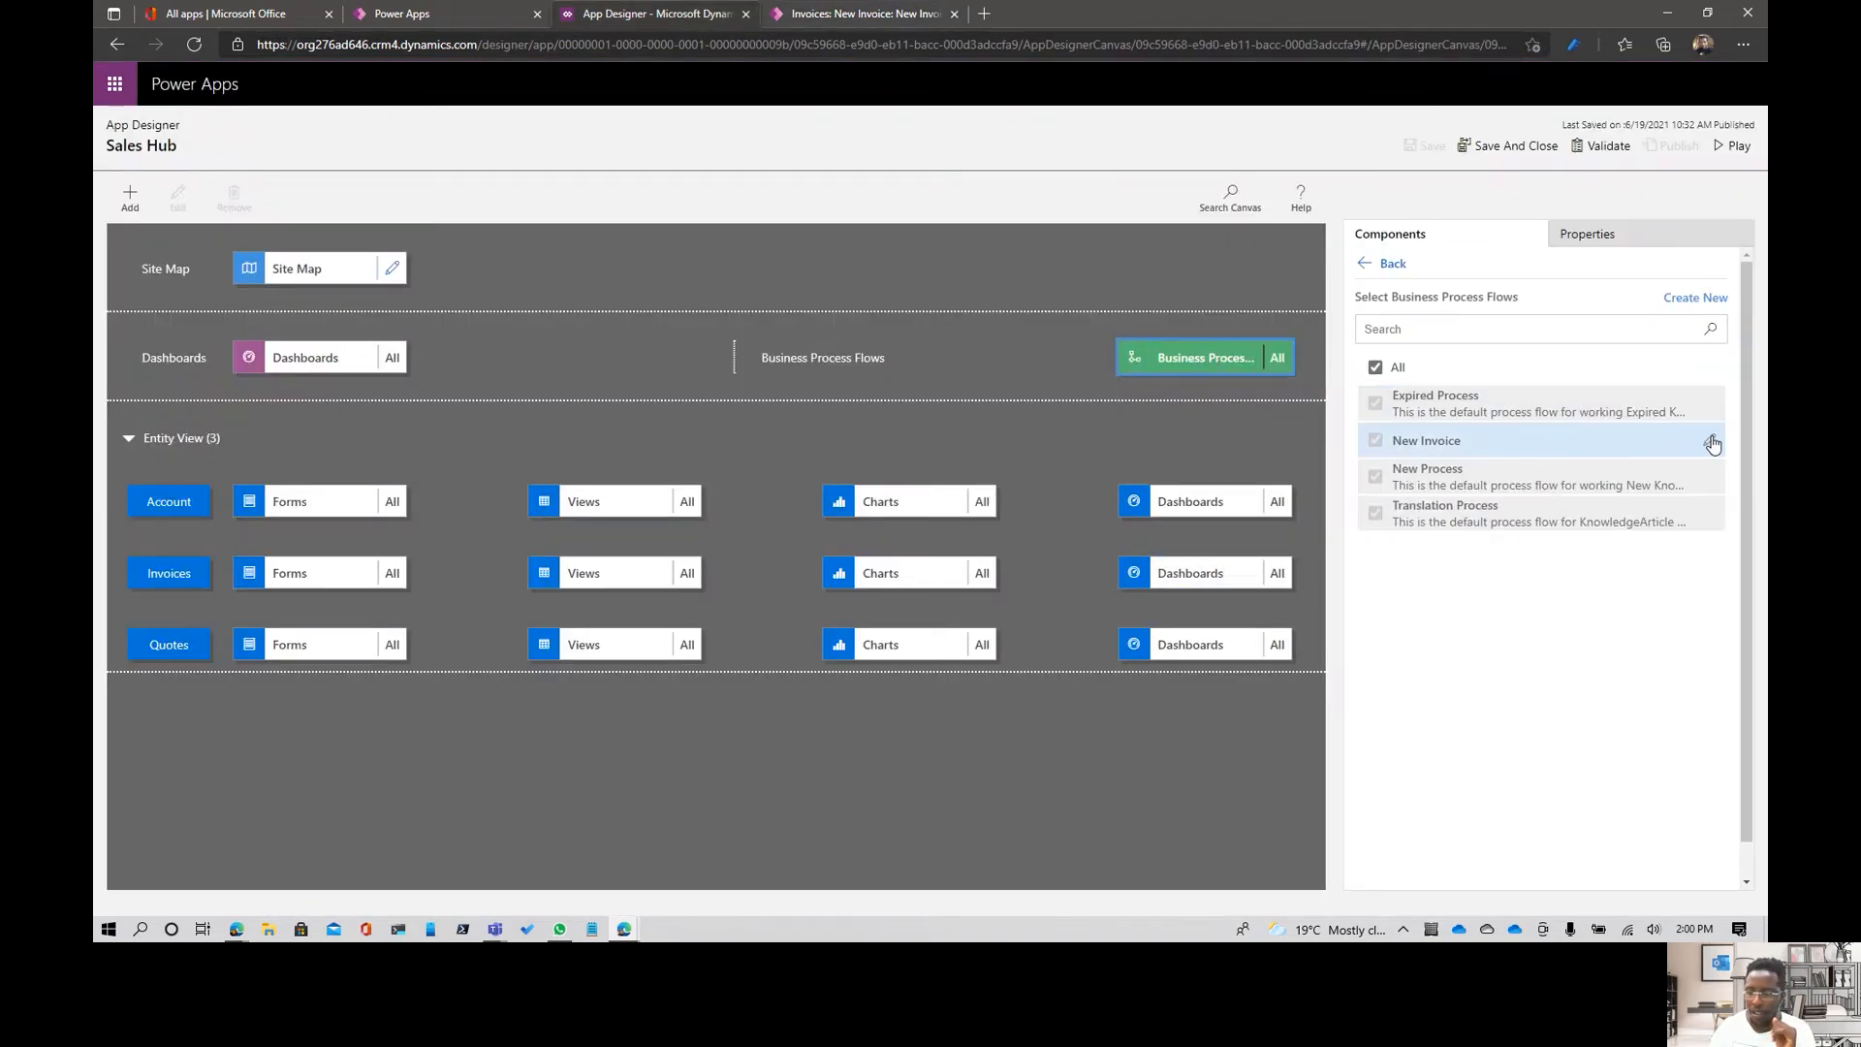
left_click(1708, 441)
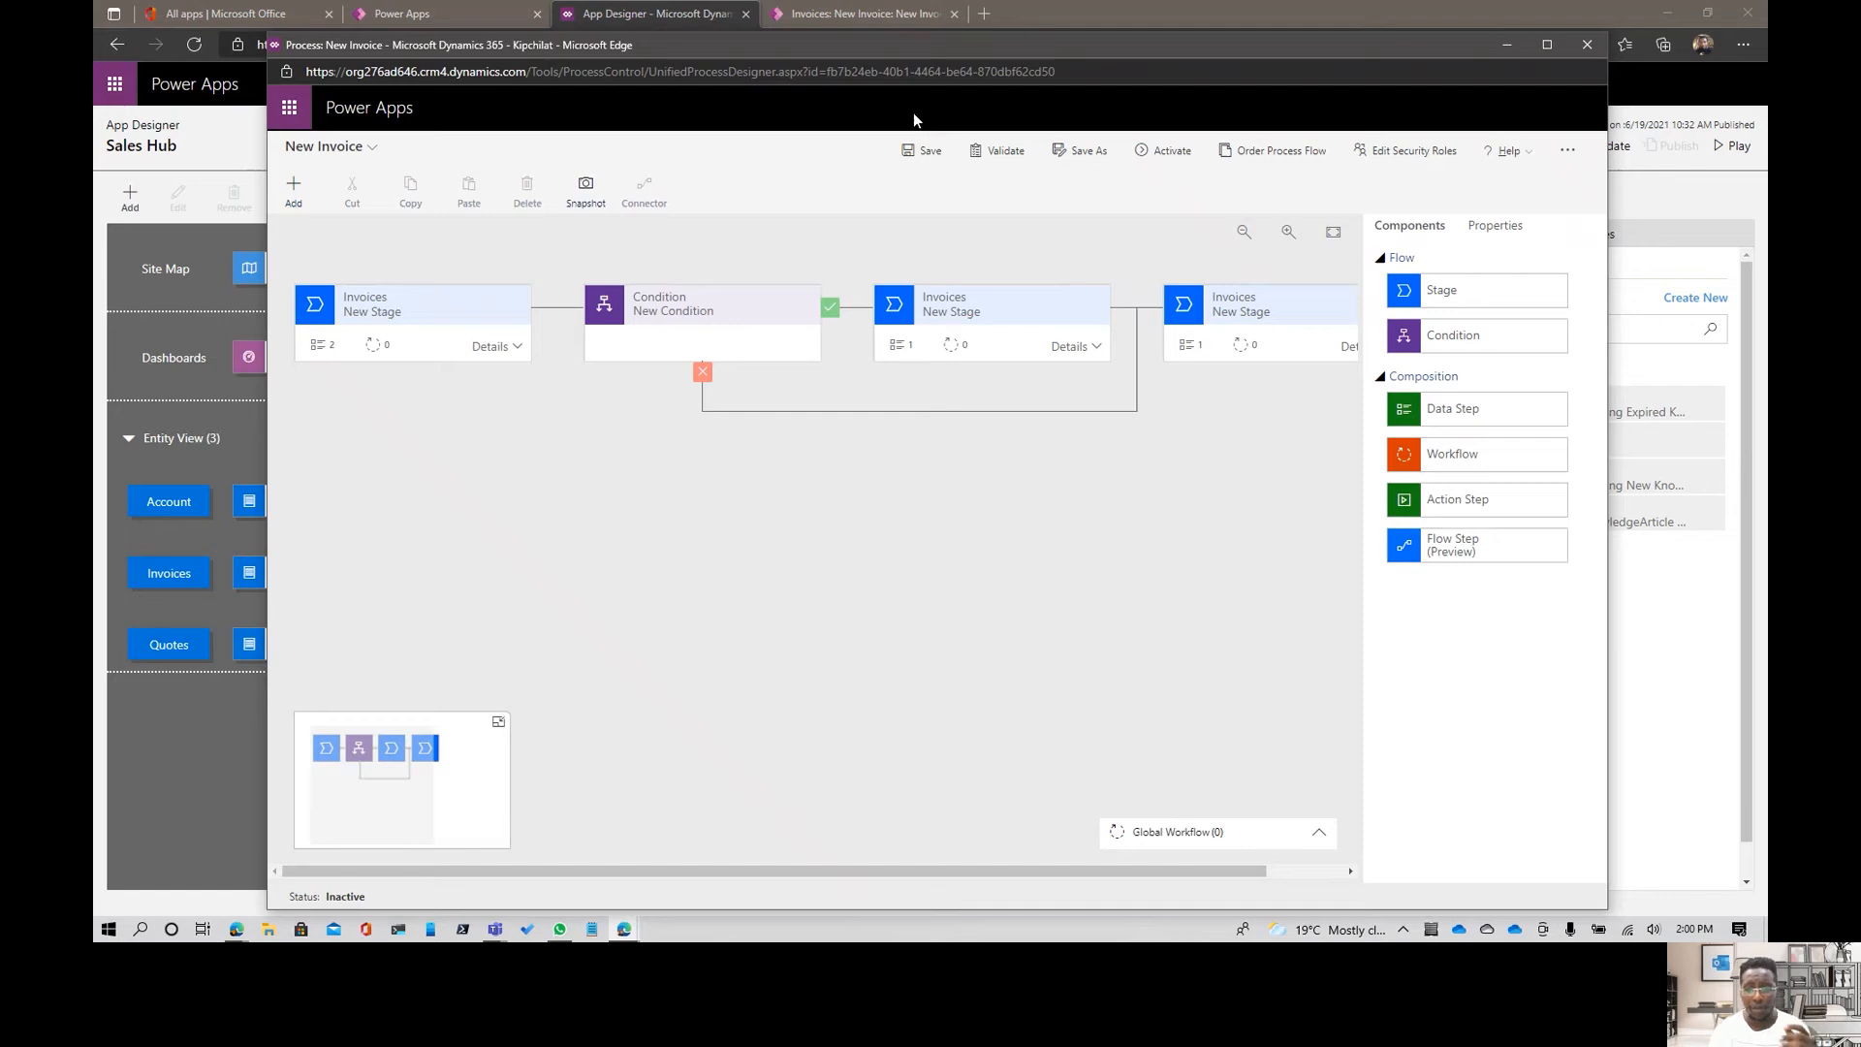
- Set the condition's rule to Amount is greater than the value 1000 and apply it
left_click(699, 332)
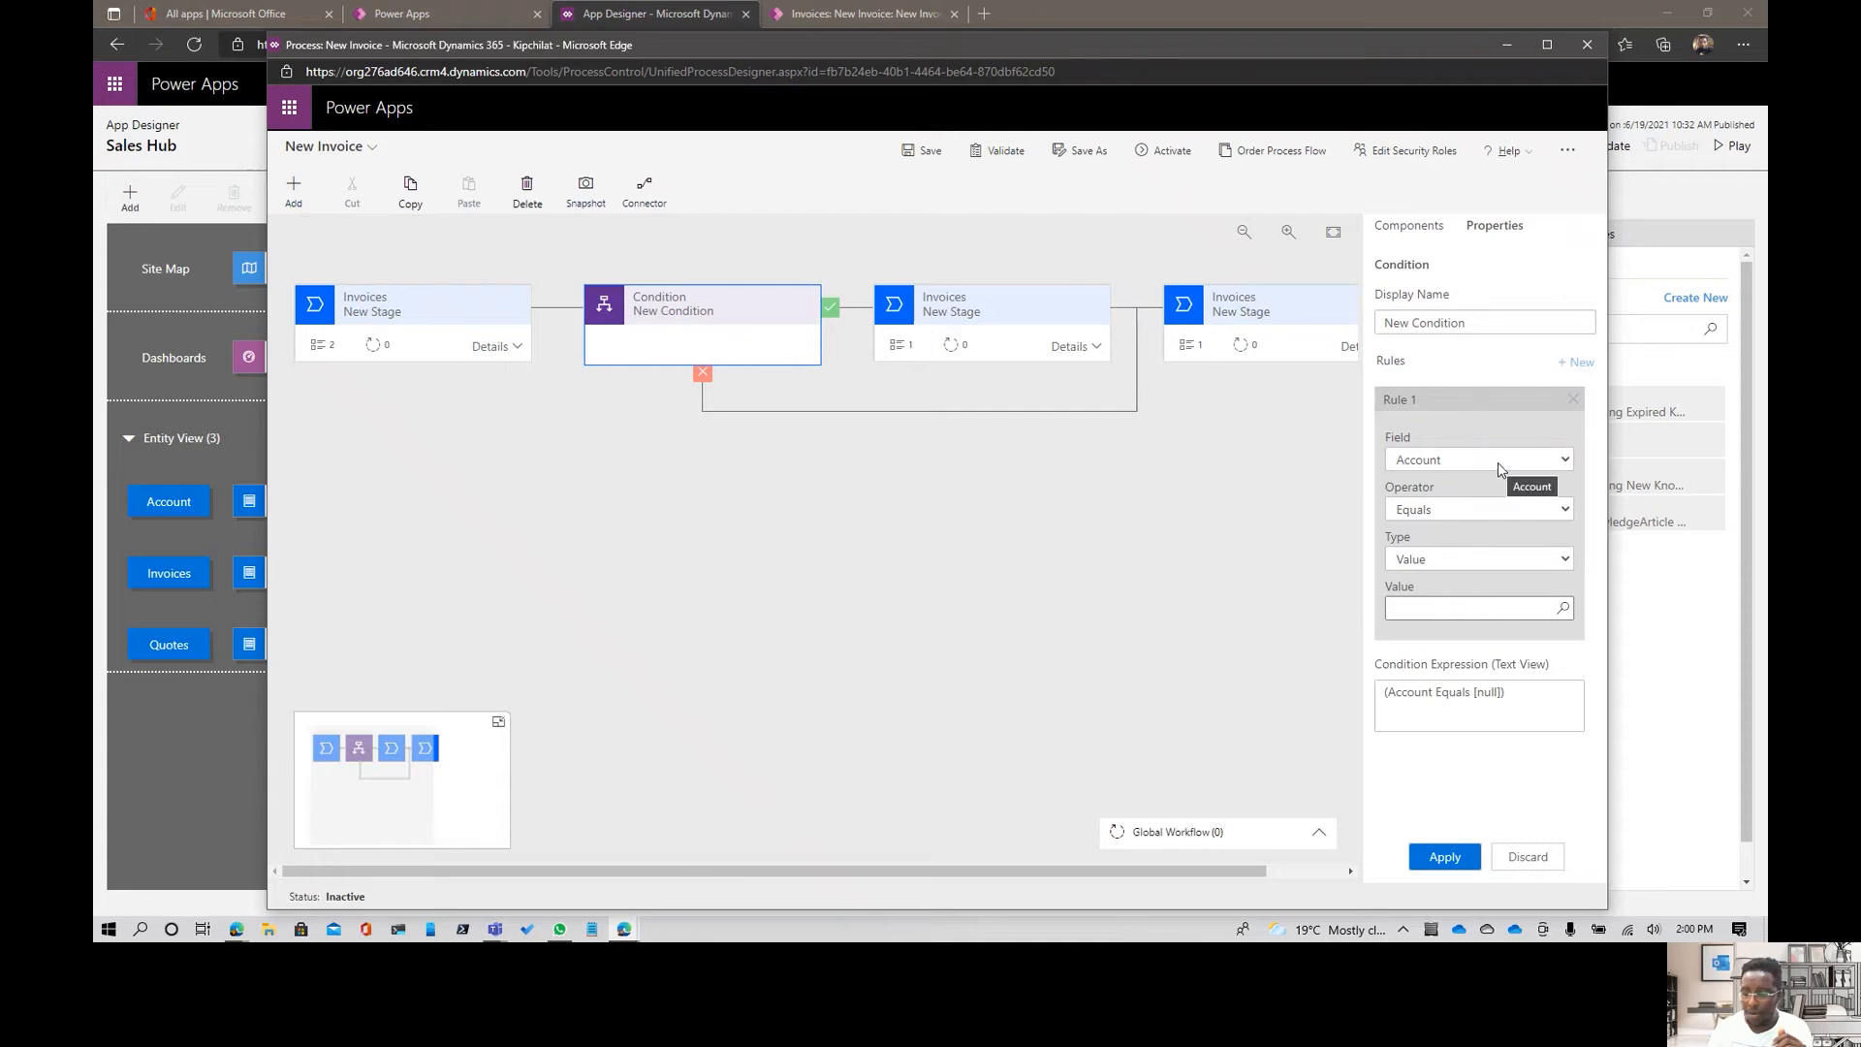
left_click(1500, 470)
left_click(1454, 39)
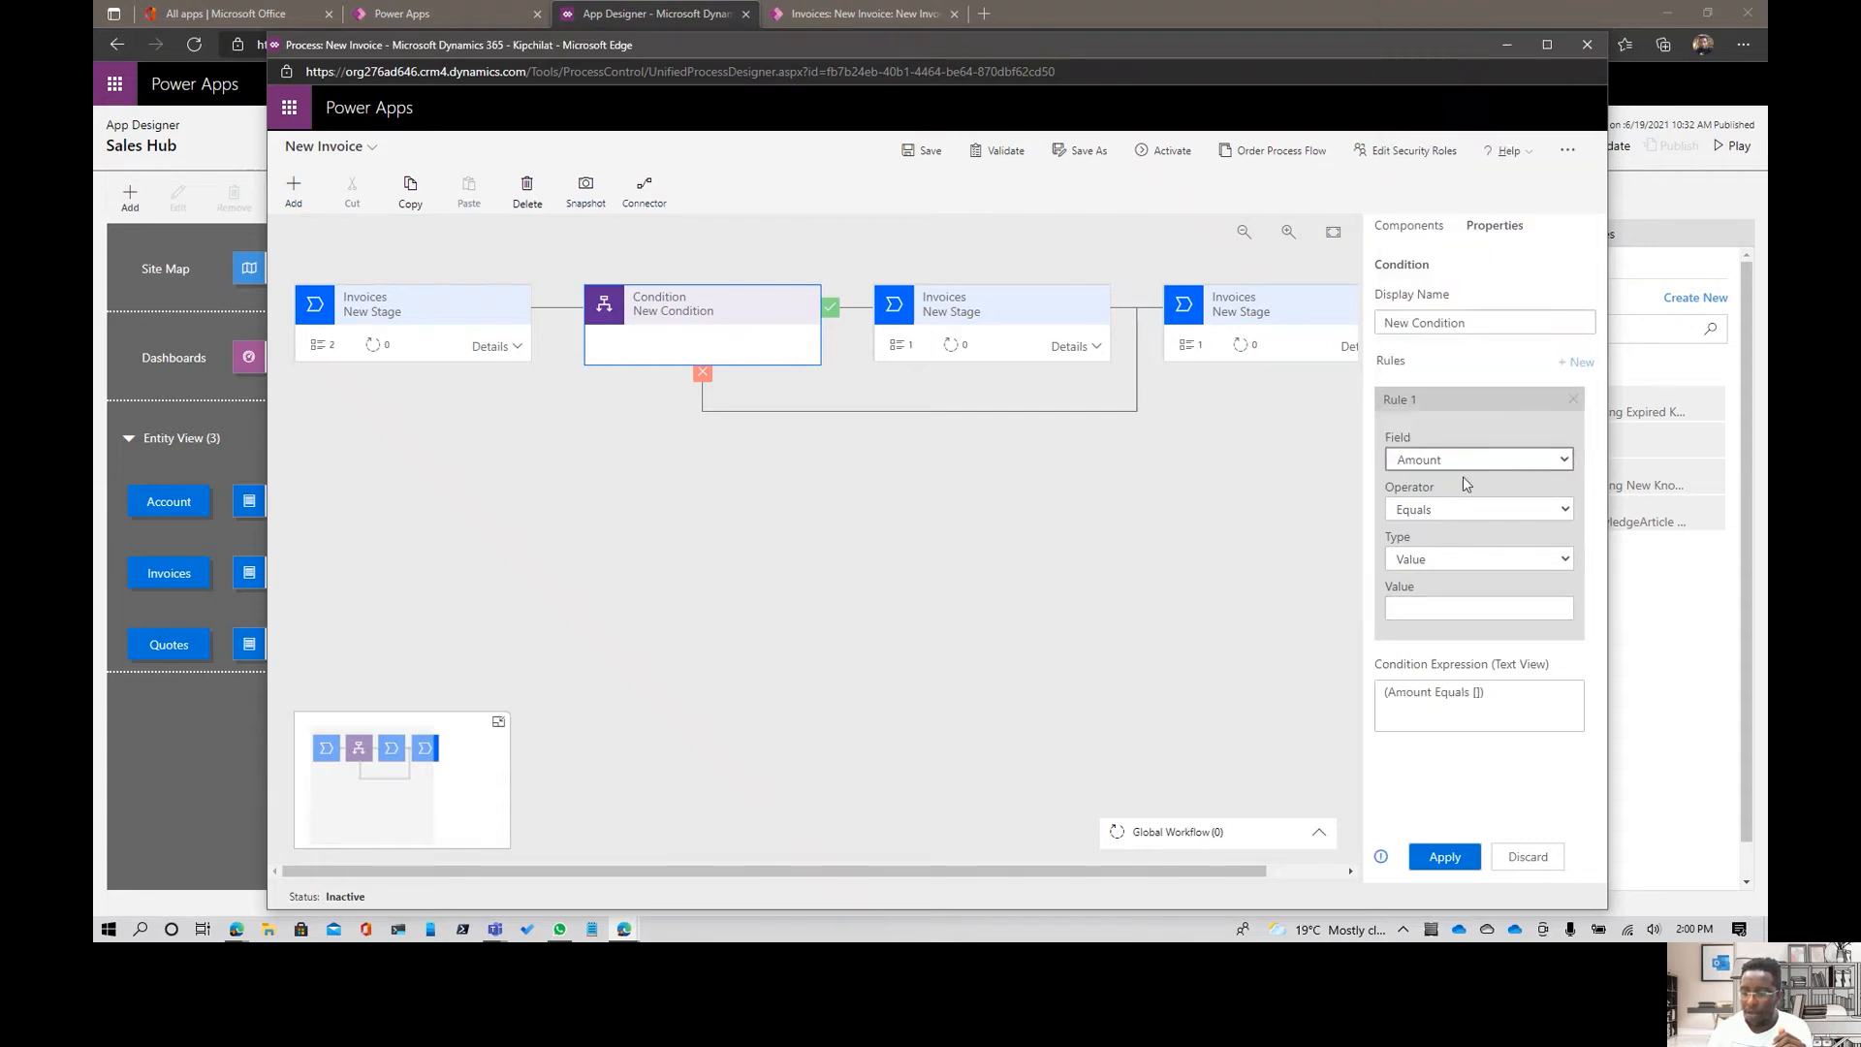
left_click(1454, 512)
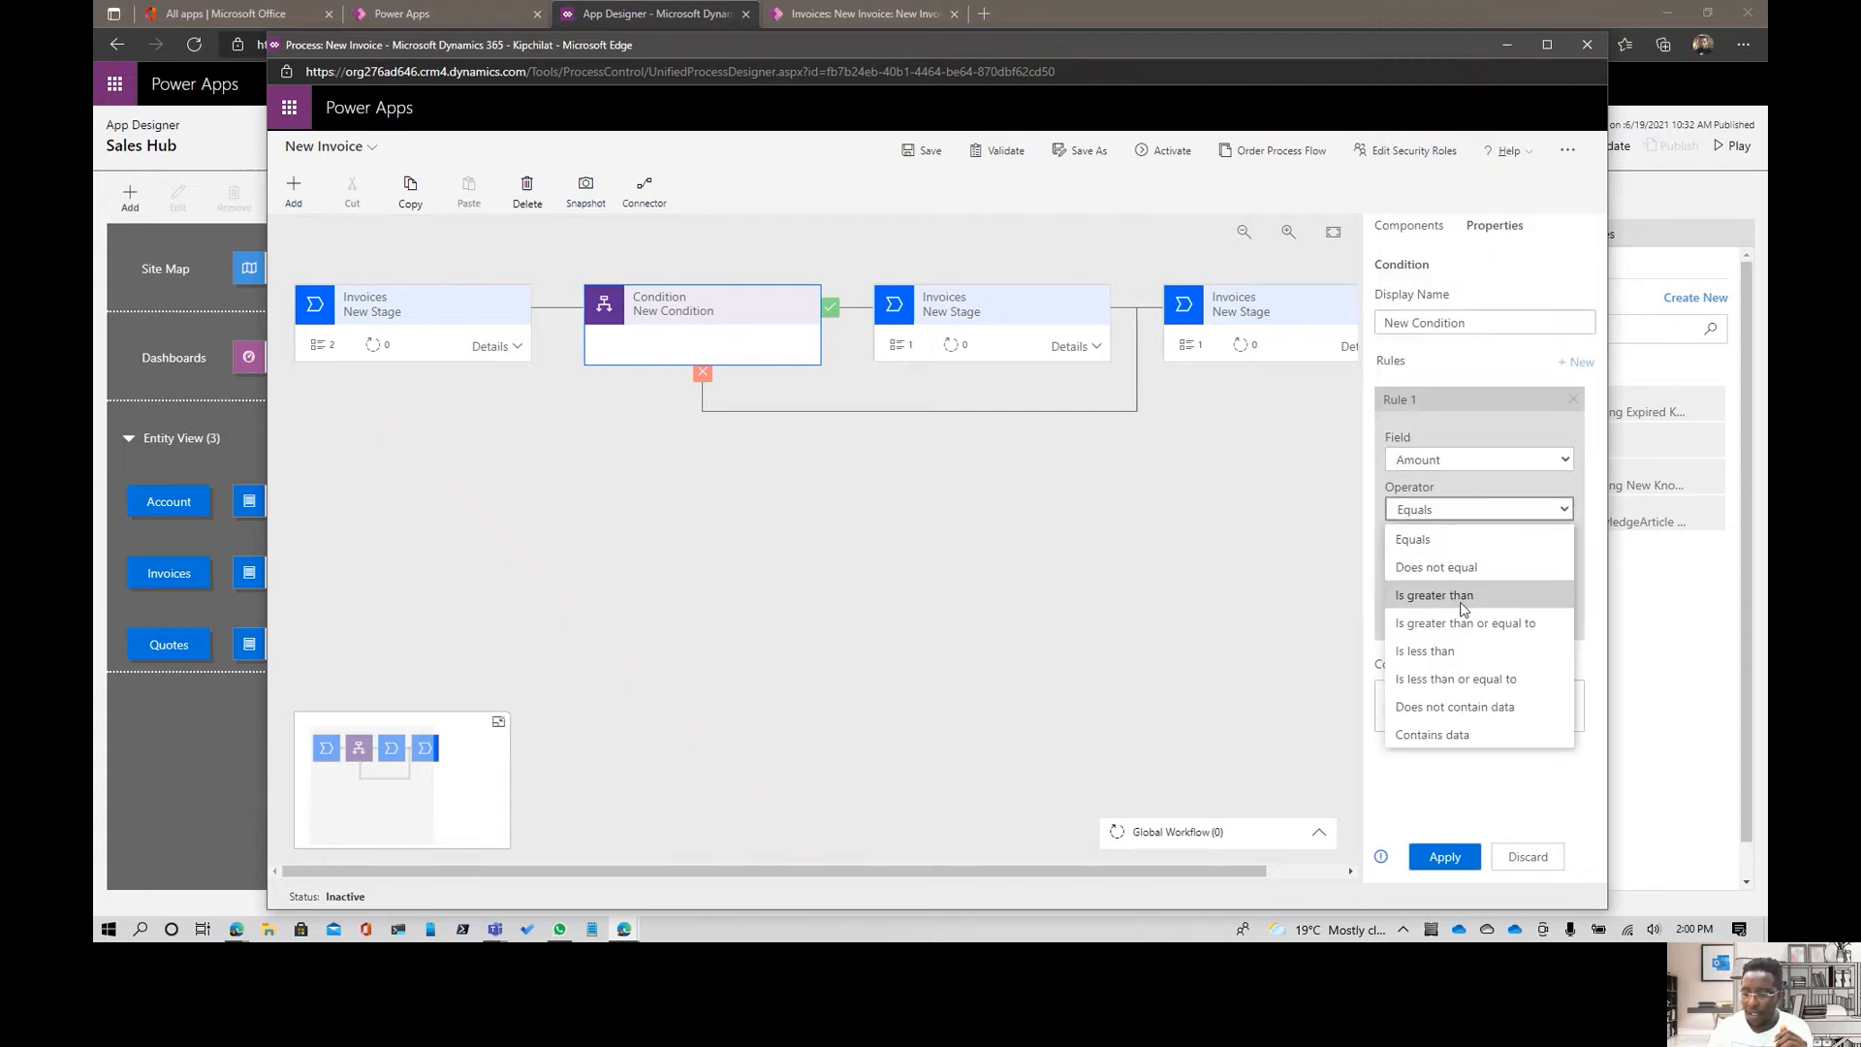
left_click(1464, 597)
left_click(1426, 607)
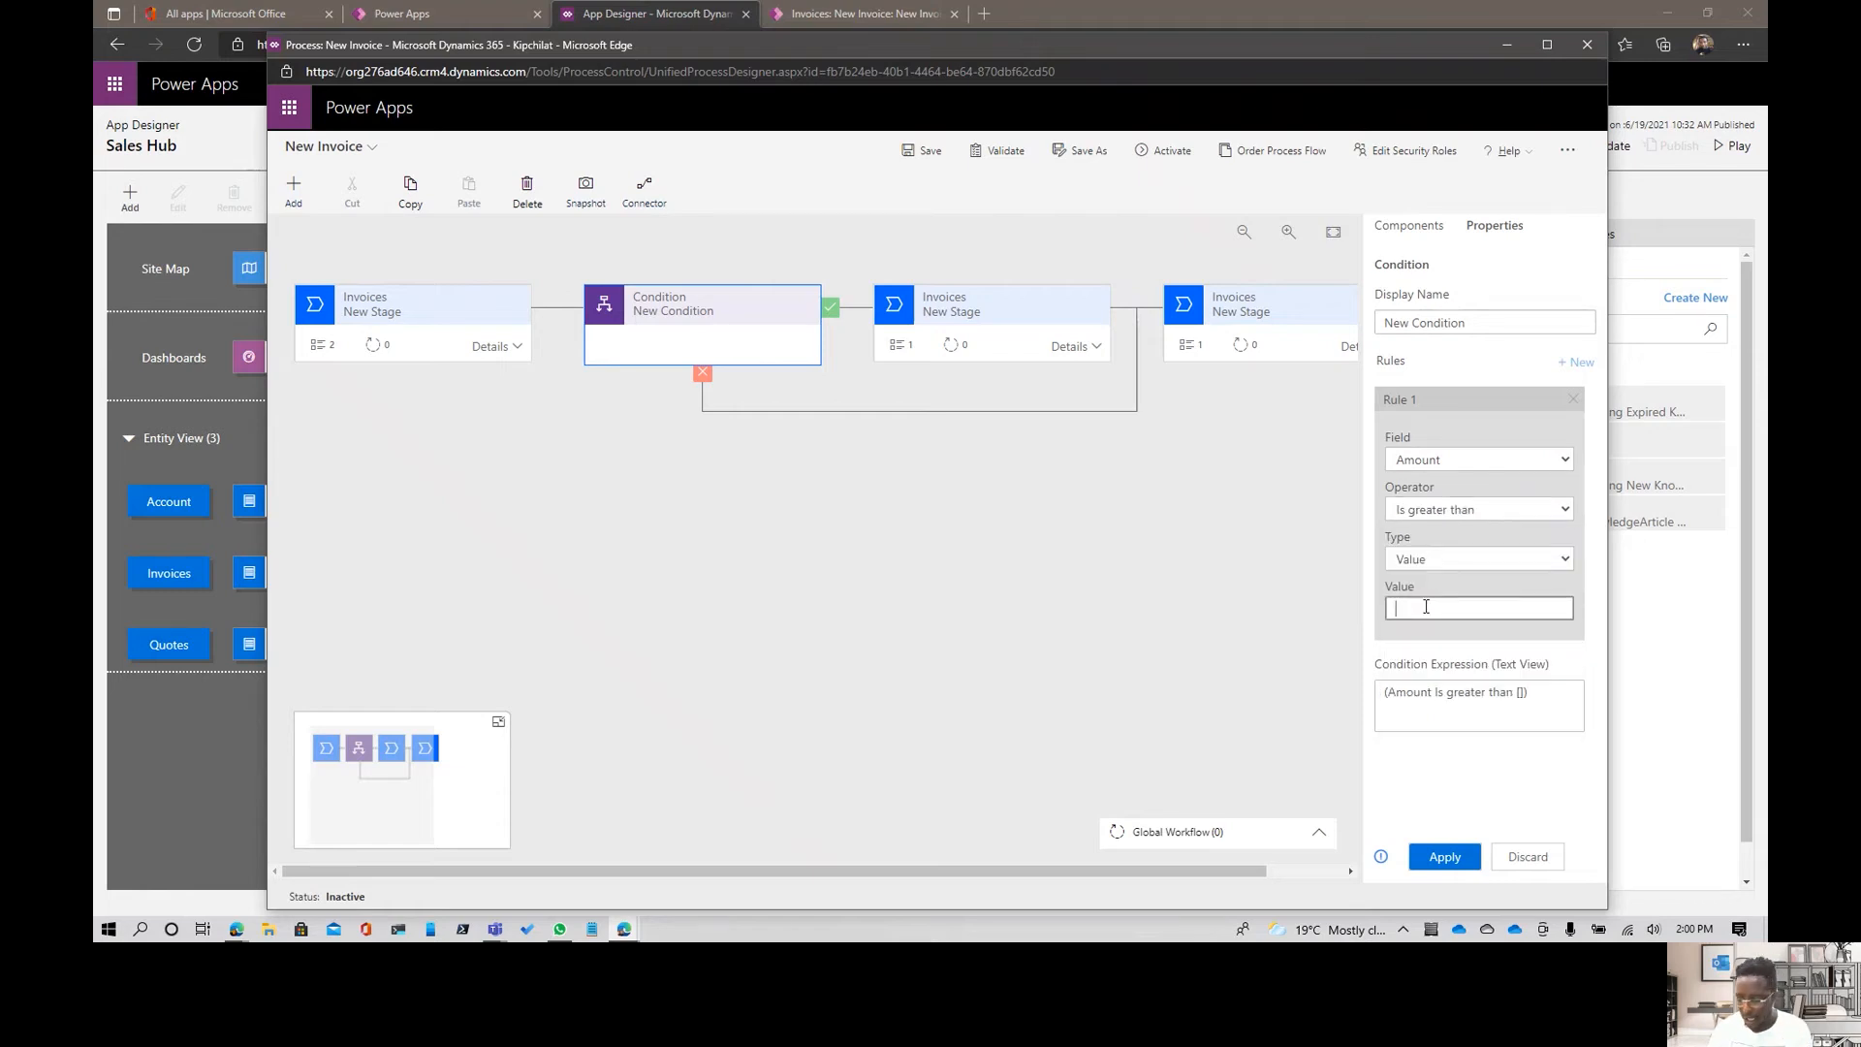
type("1000")
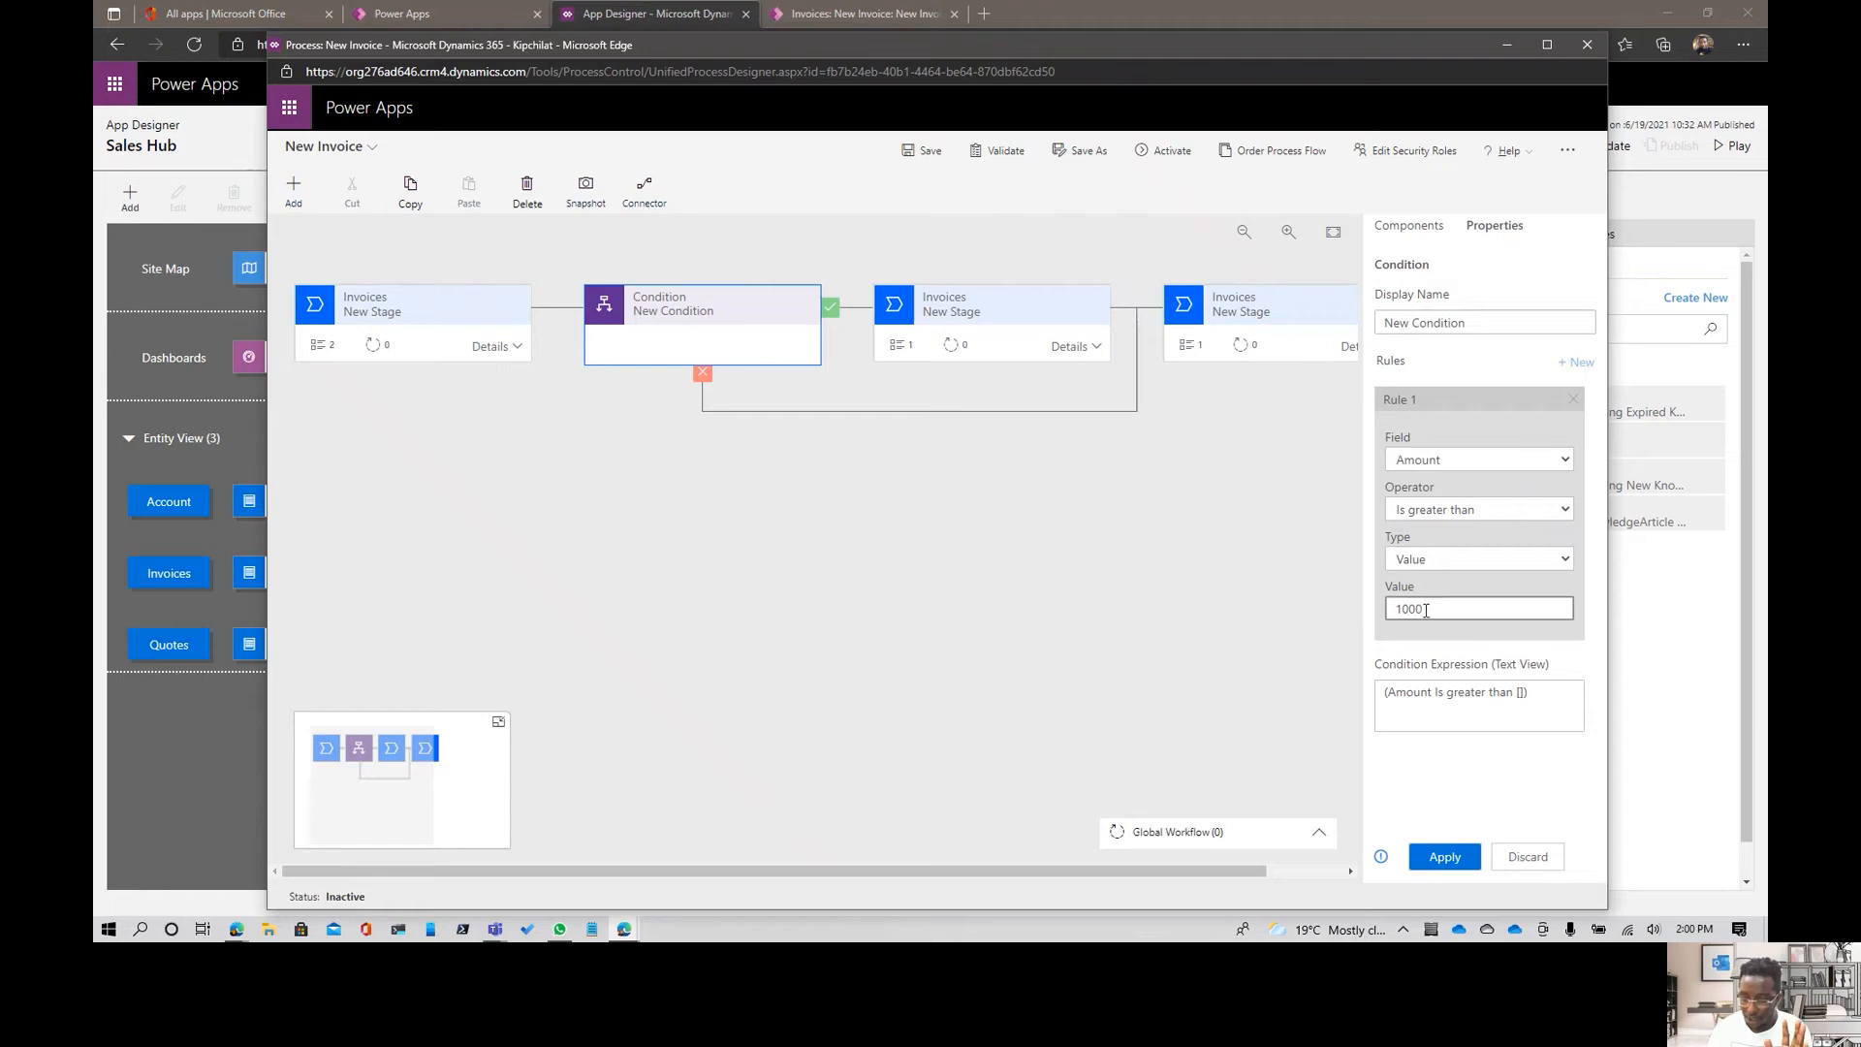
left_click(1453, 657)
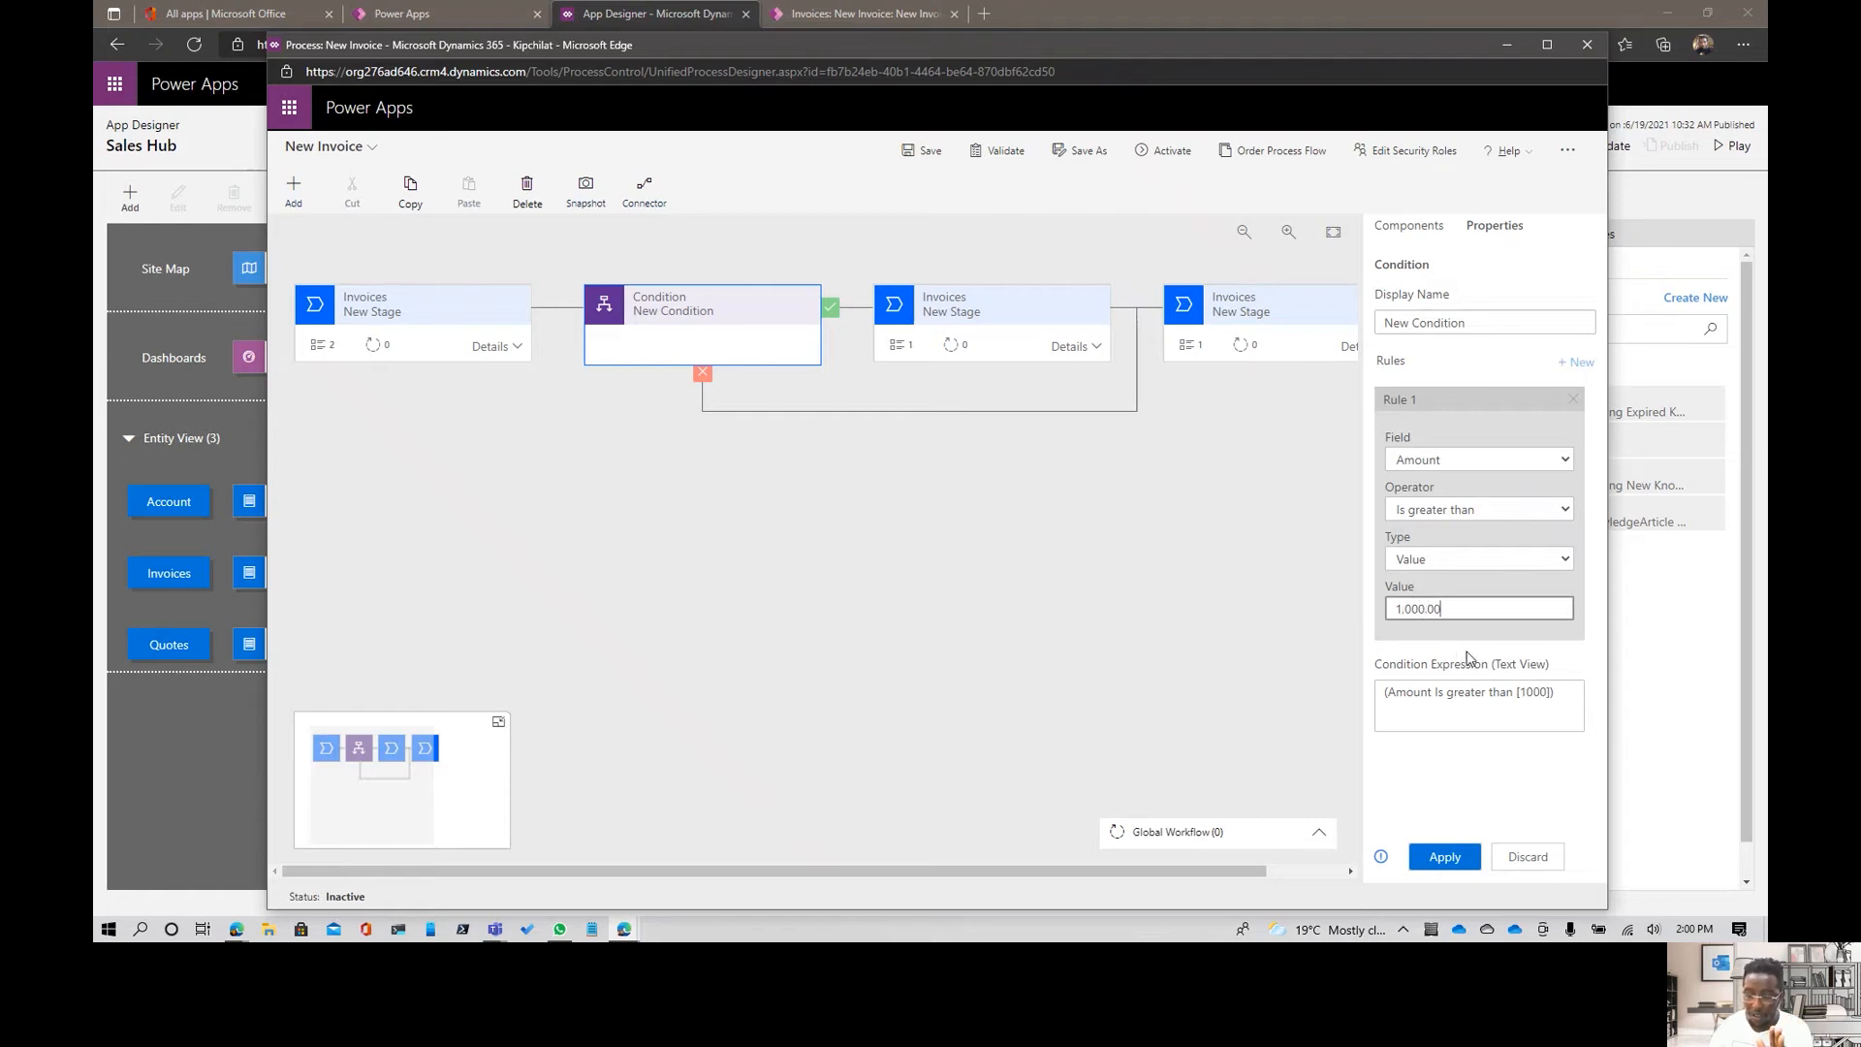
left_click(1455, 860)
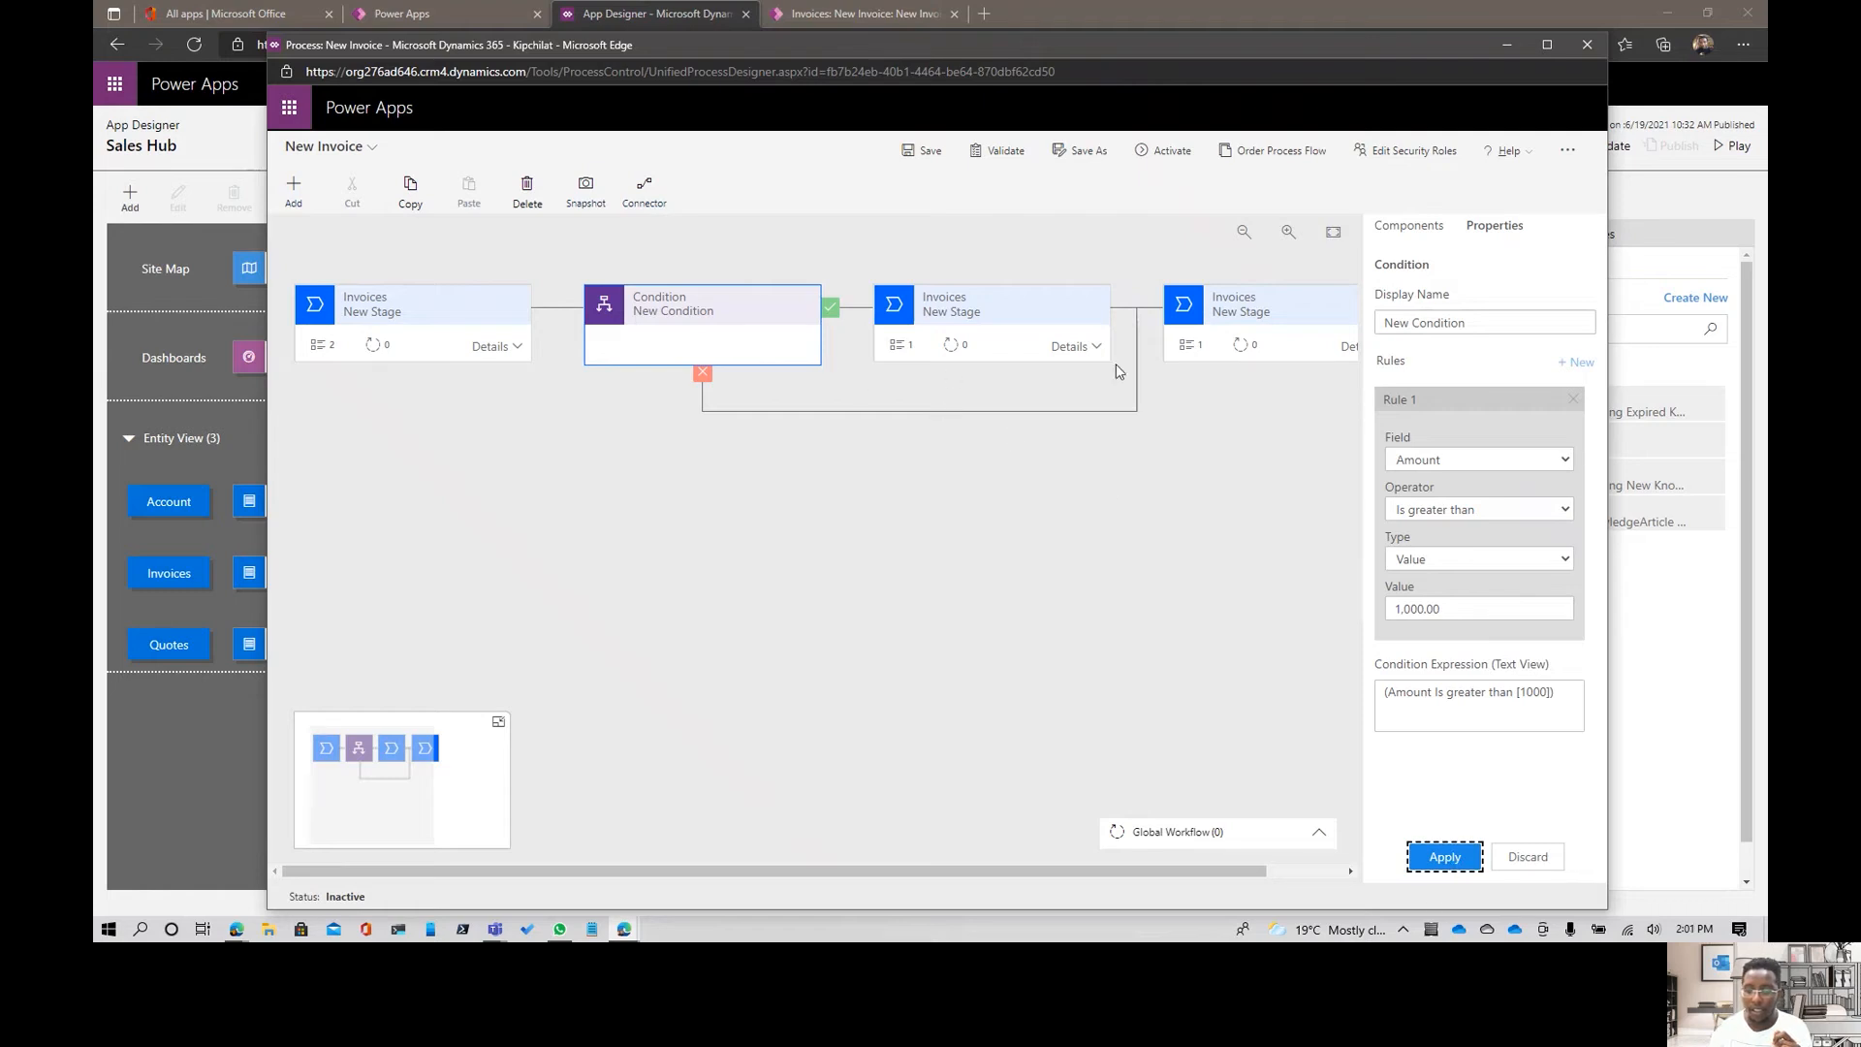
- Review the data fields available for the data step in the stage directly after the condition
left_click(1088, 347)
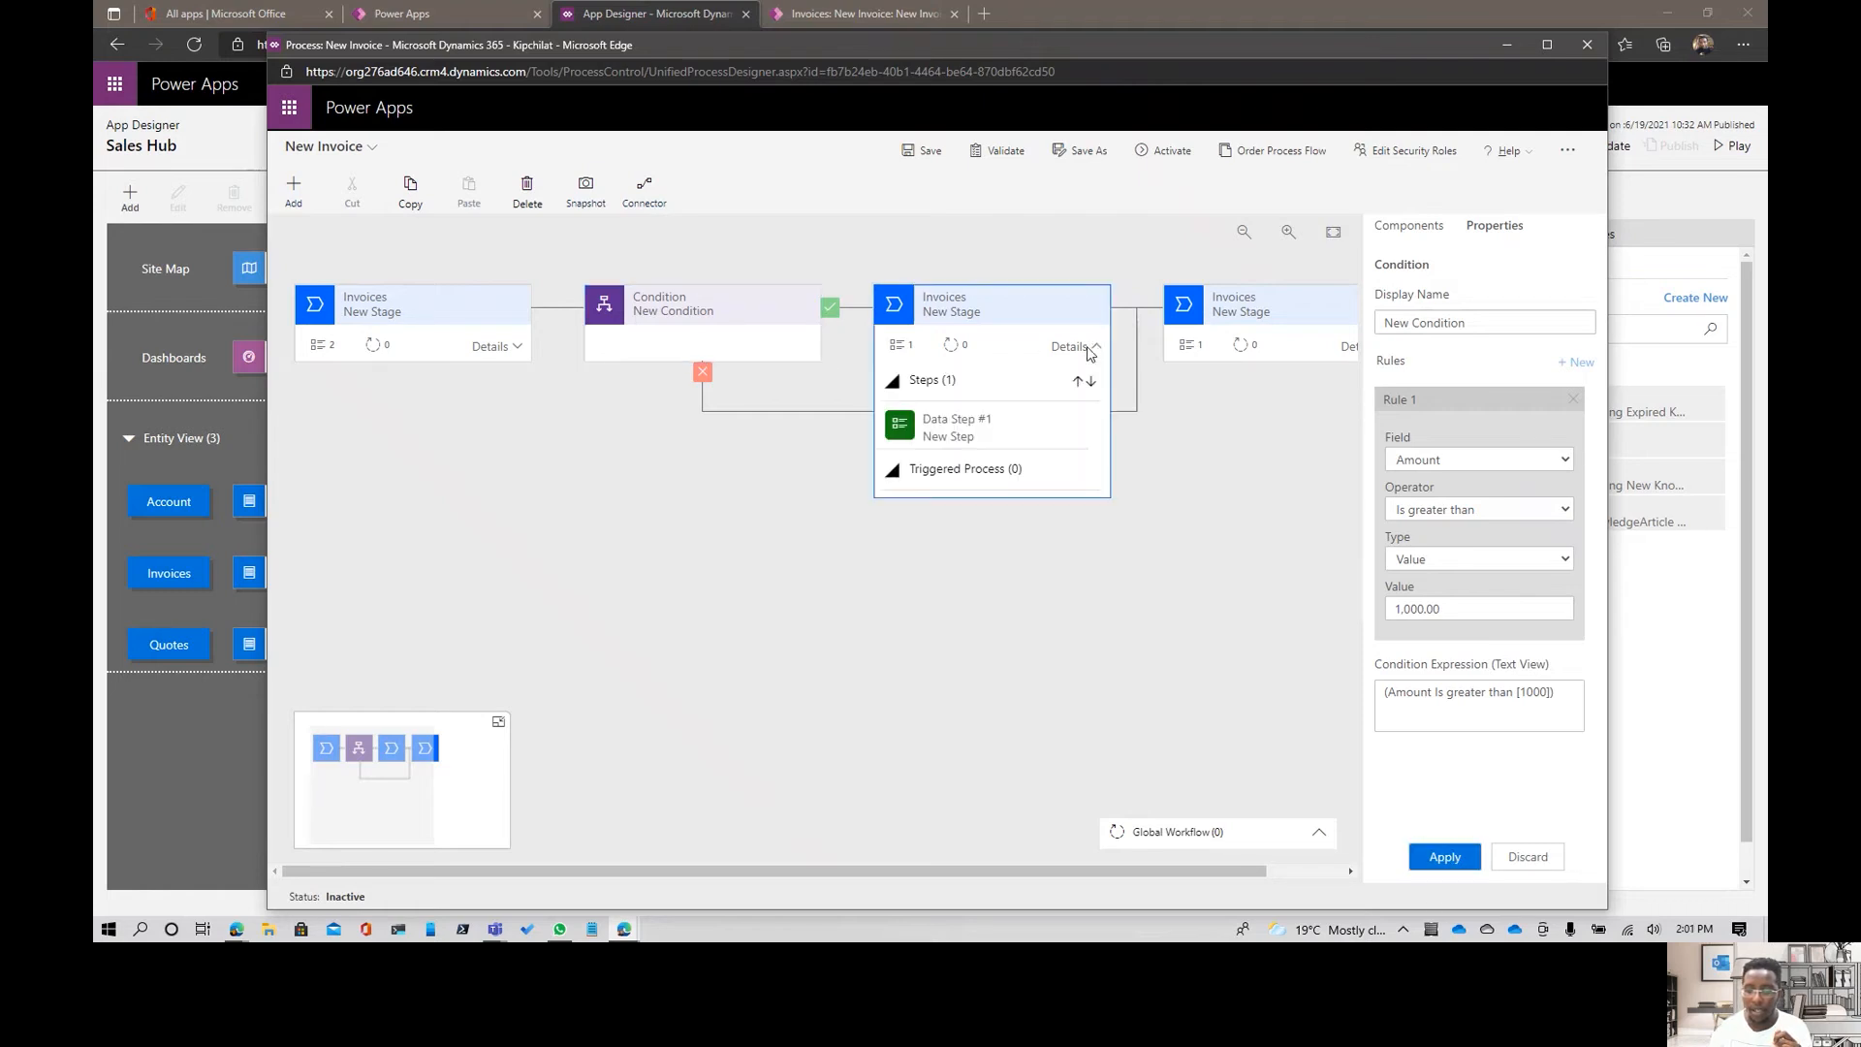
left_click(1000, 426)
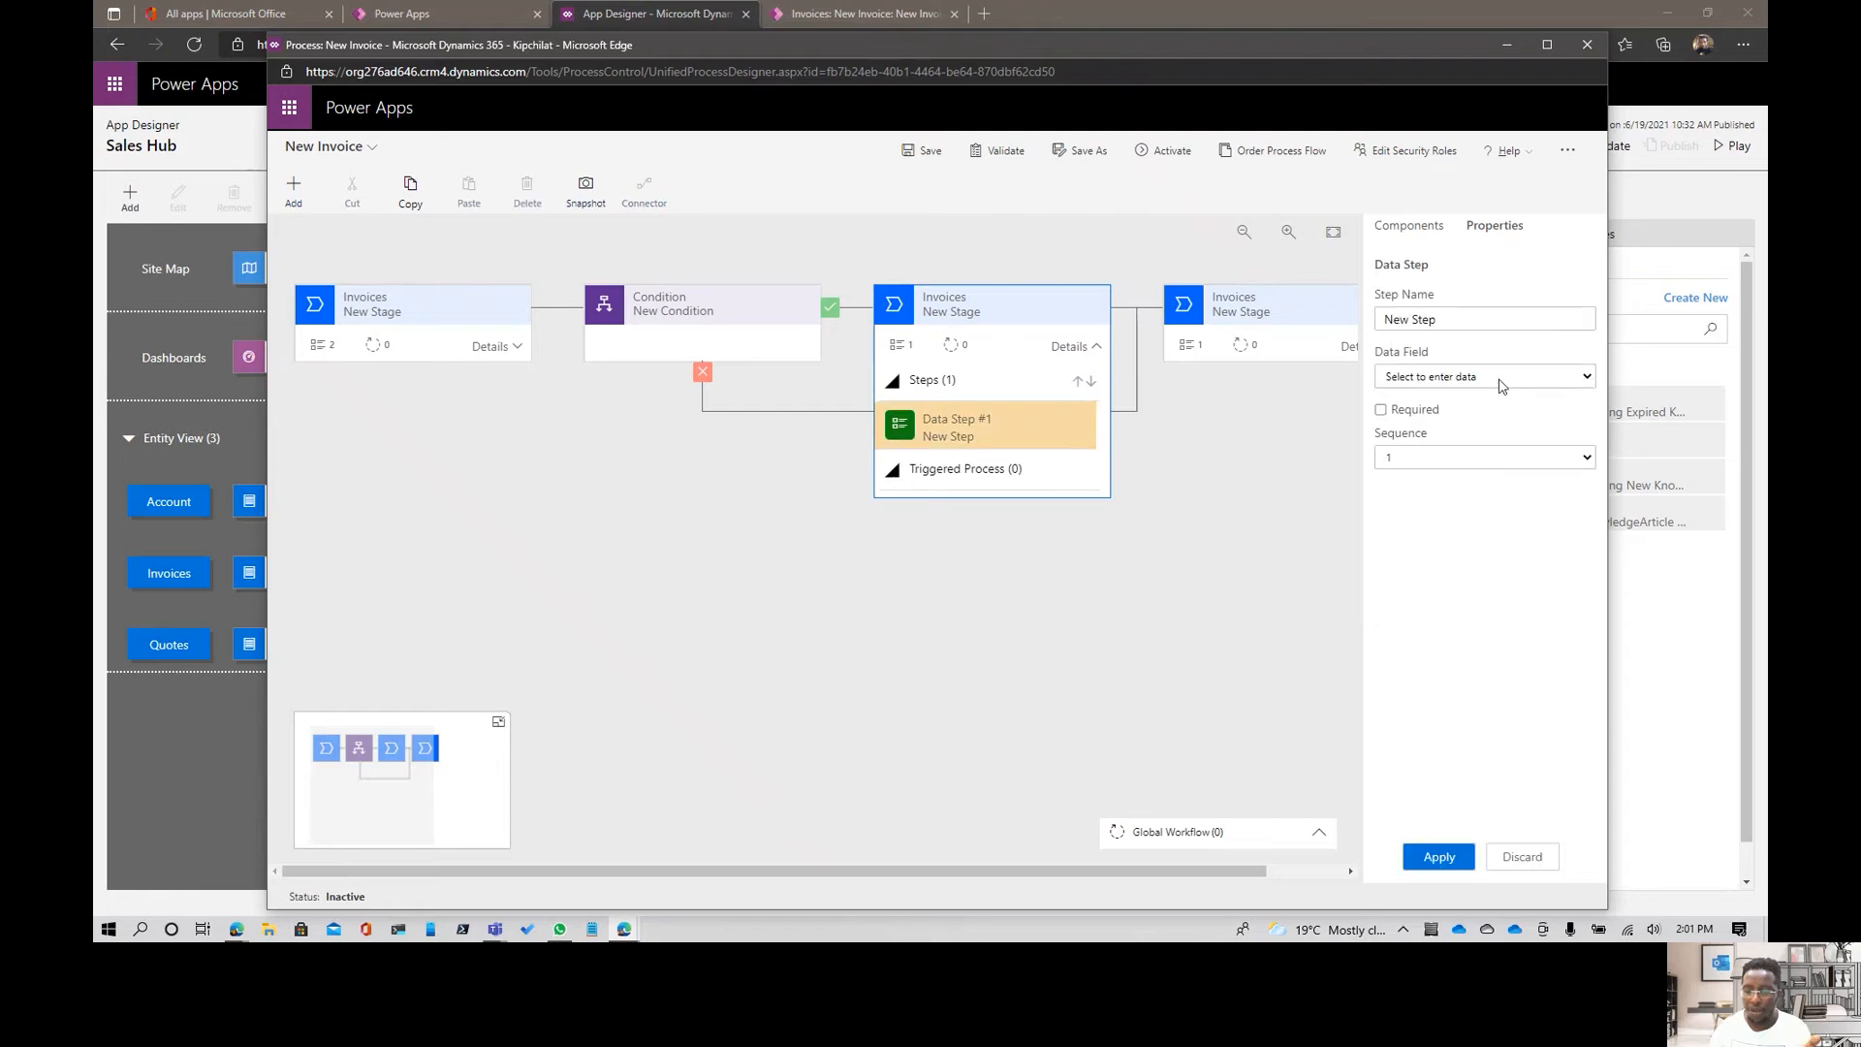
left_click(1493, 378)
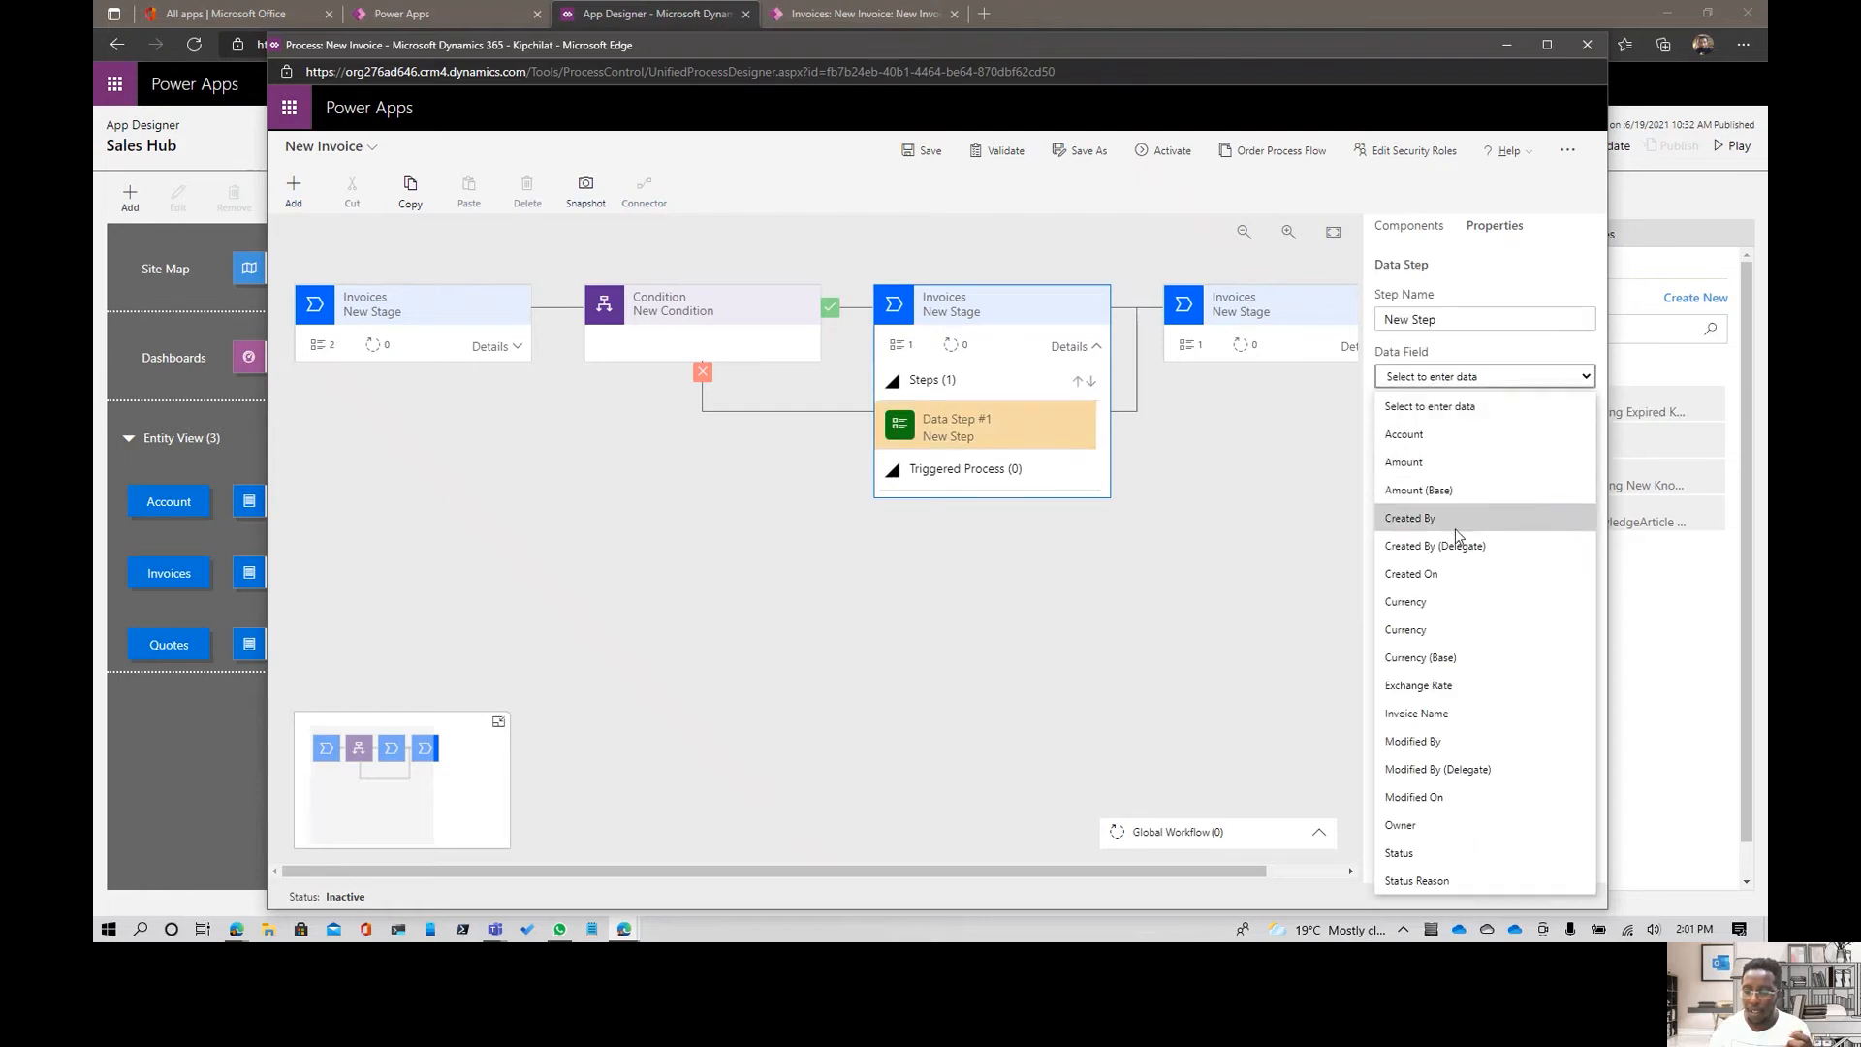
- Add a Flow Step after the data step in the stage directly following the condition, and apply it without selecting a flow
left_click(1417, 233)
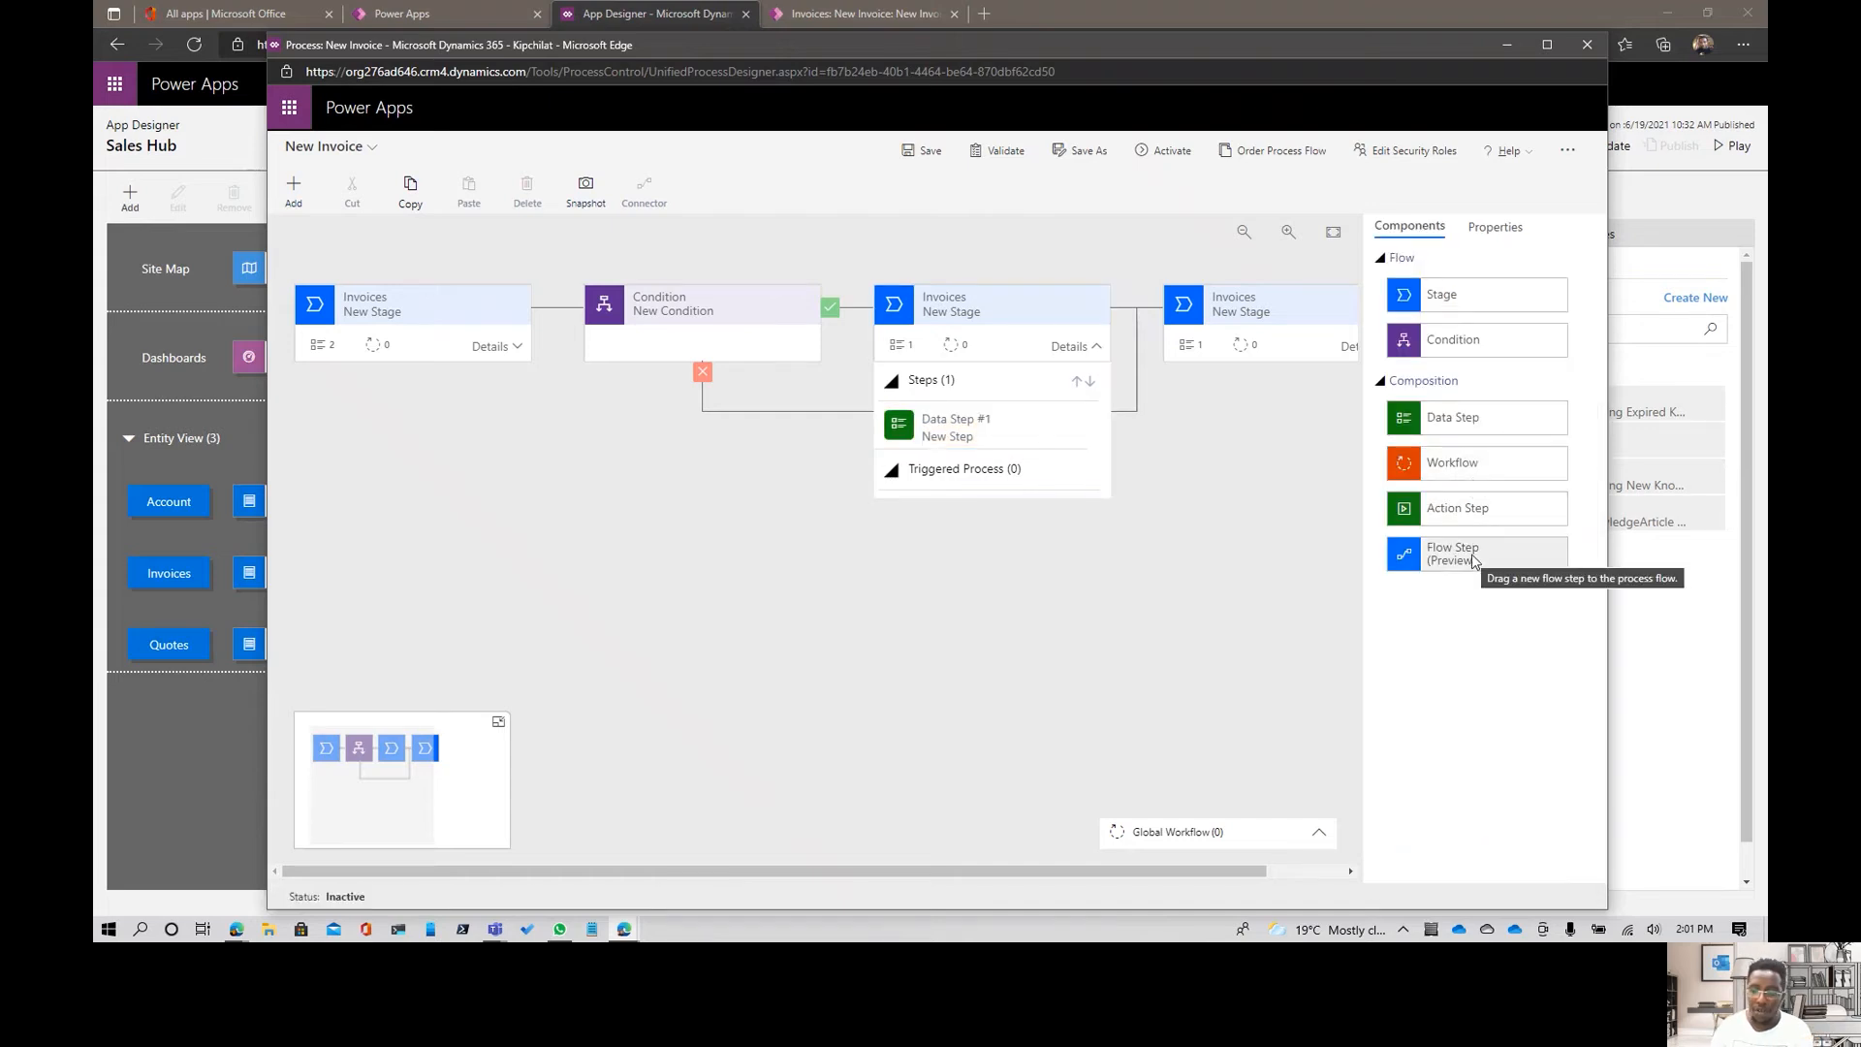
left_click_drag(1473, 560, 975, 470)
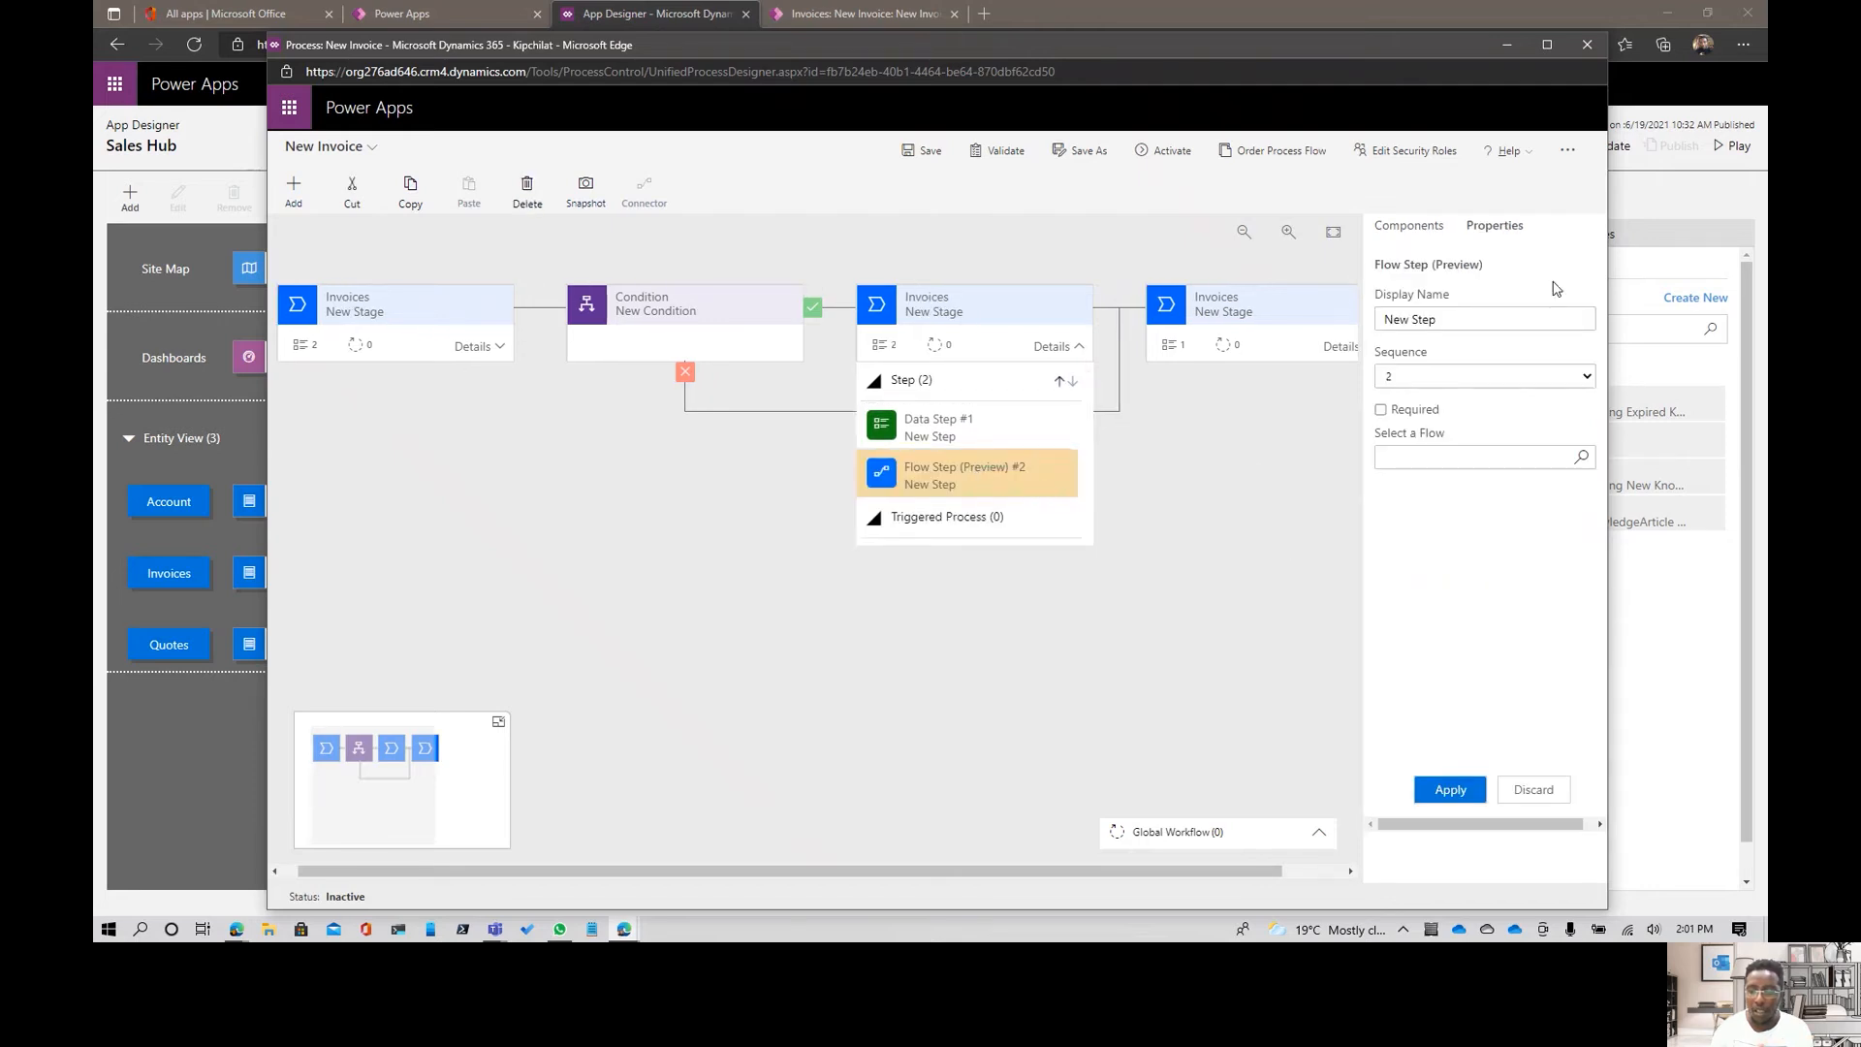
left_click(1560, 455)
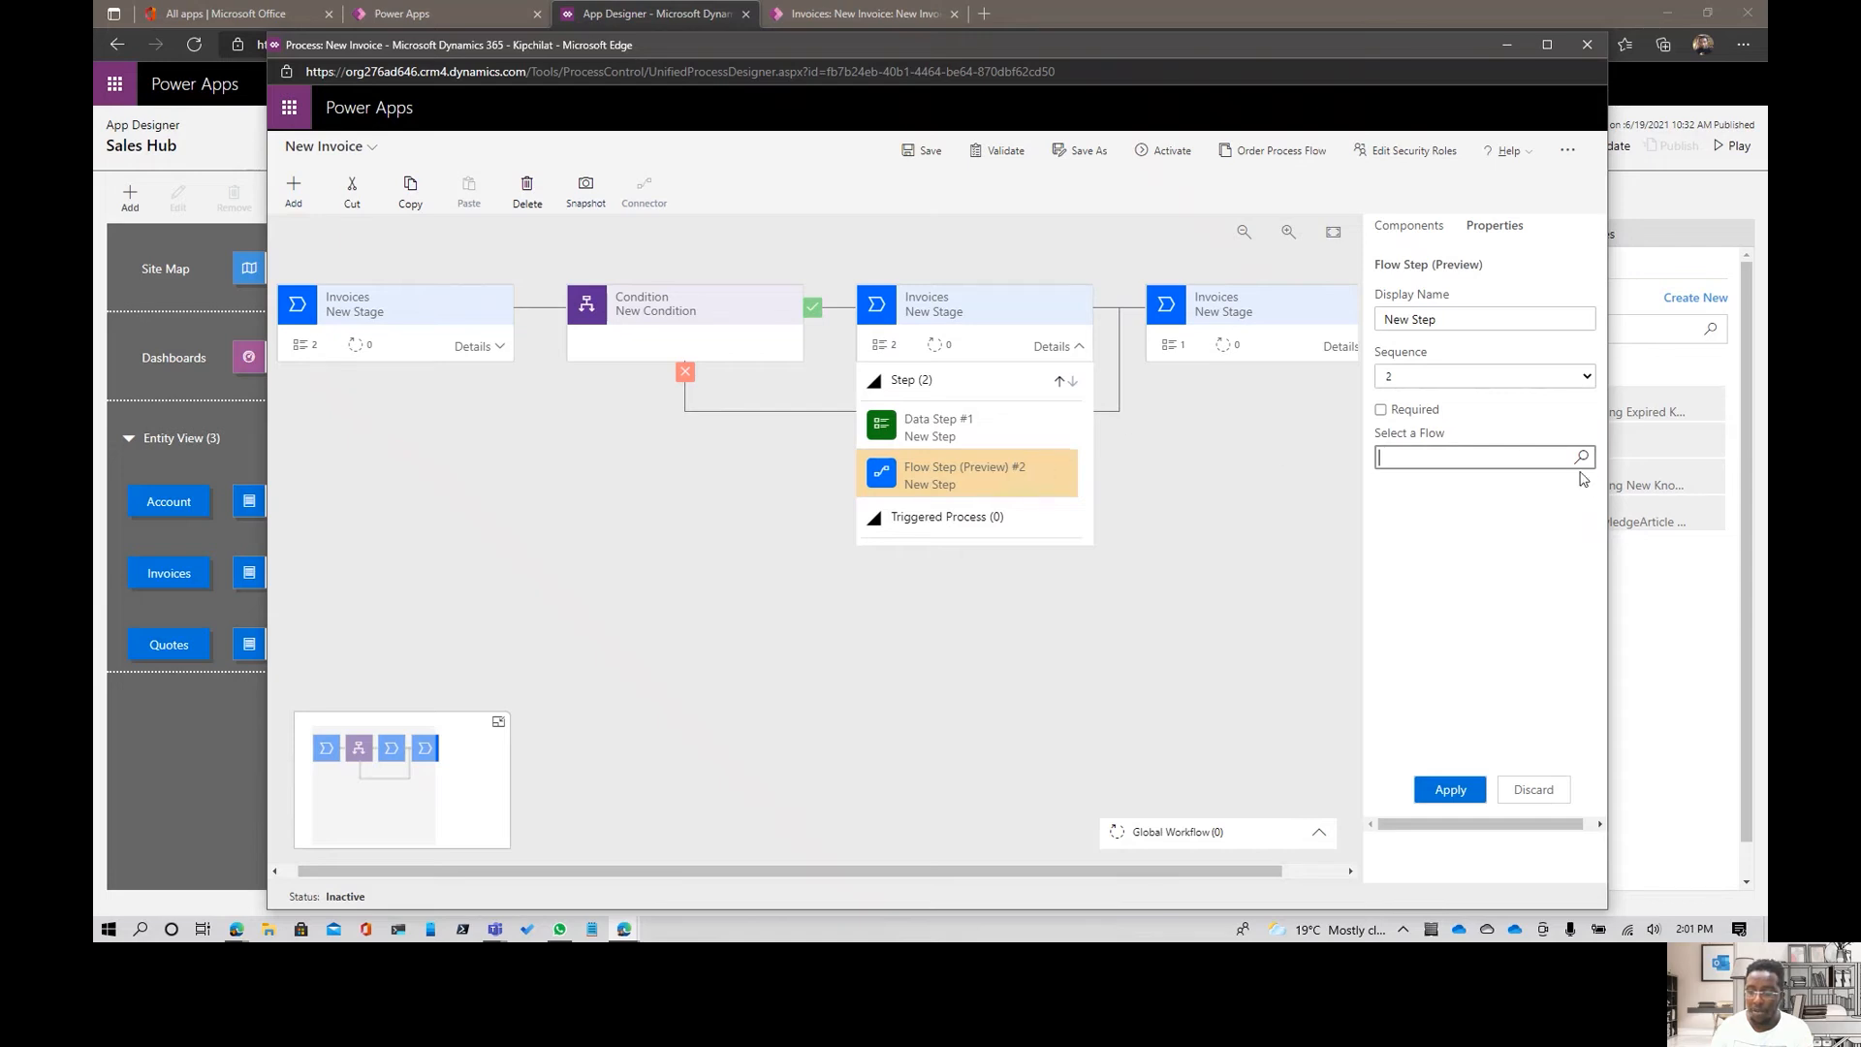
left_click(1433, 787)
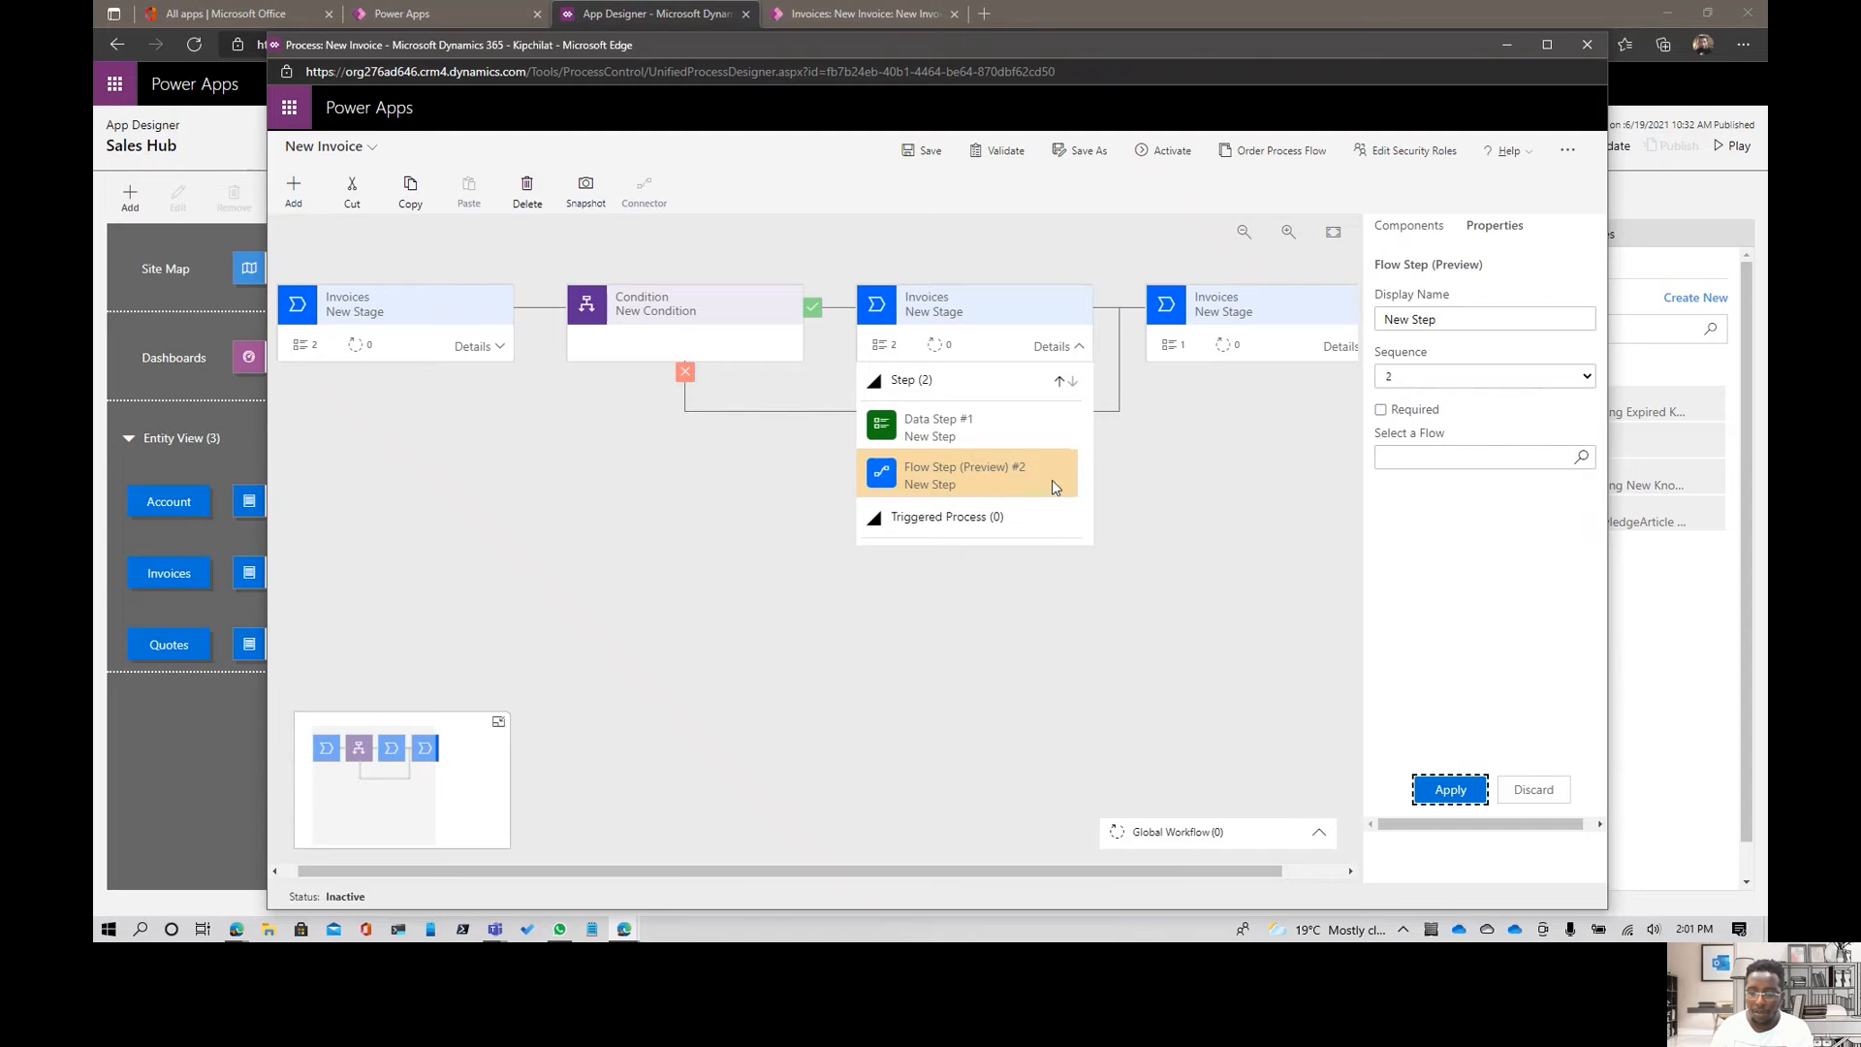
left_click(1424, 238)
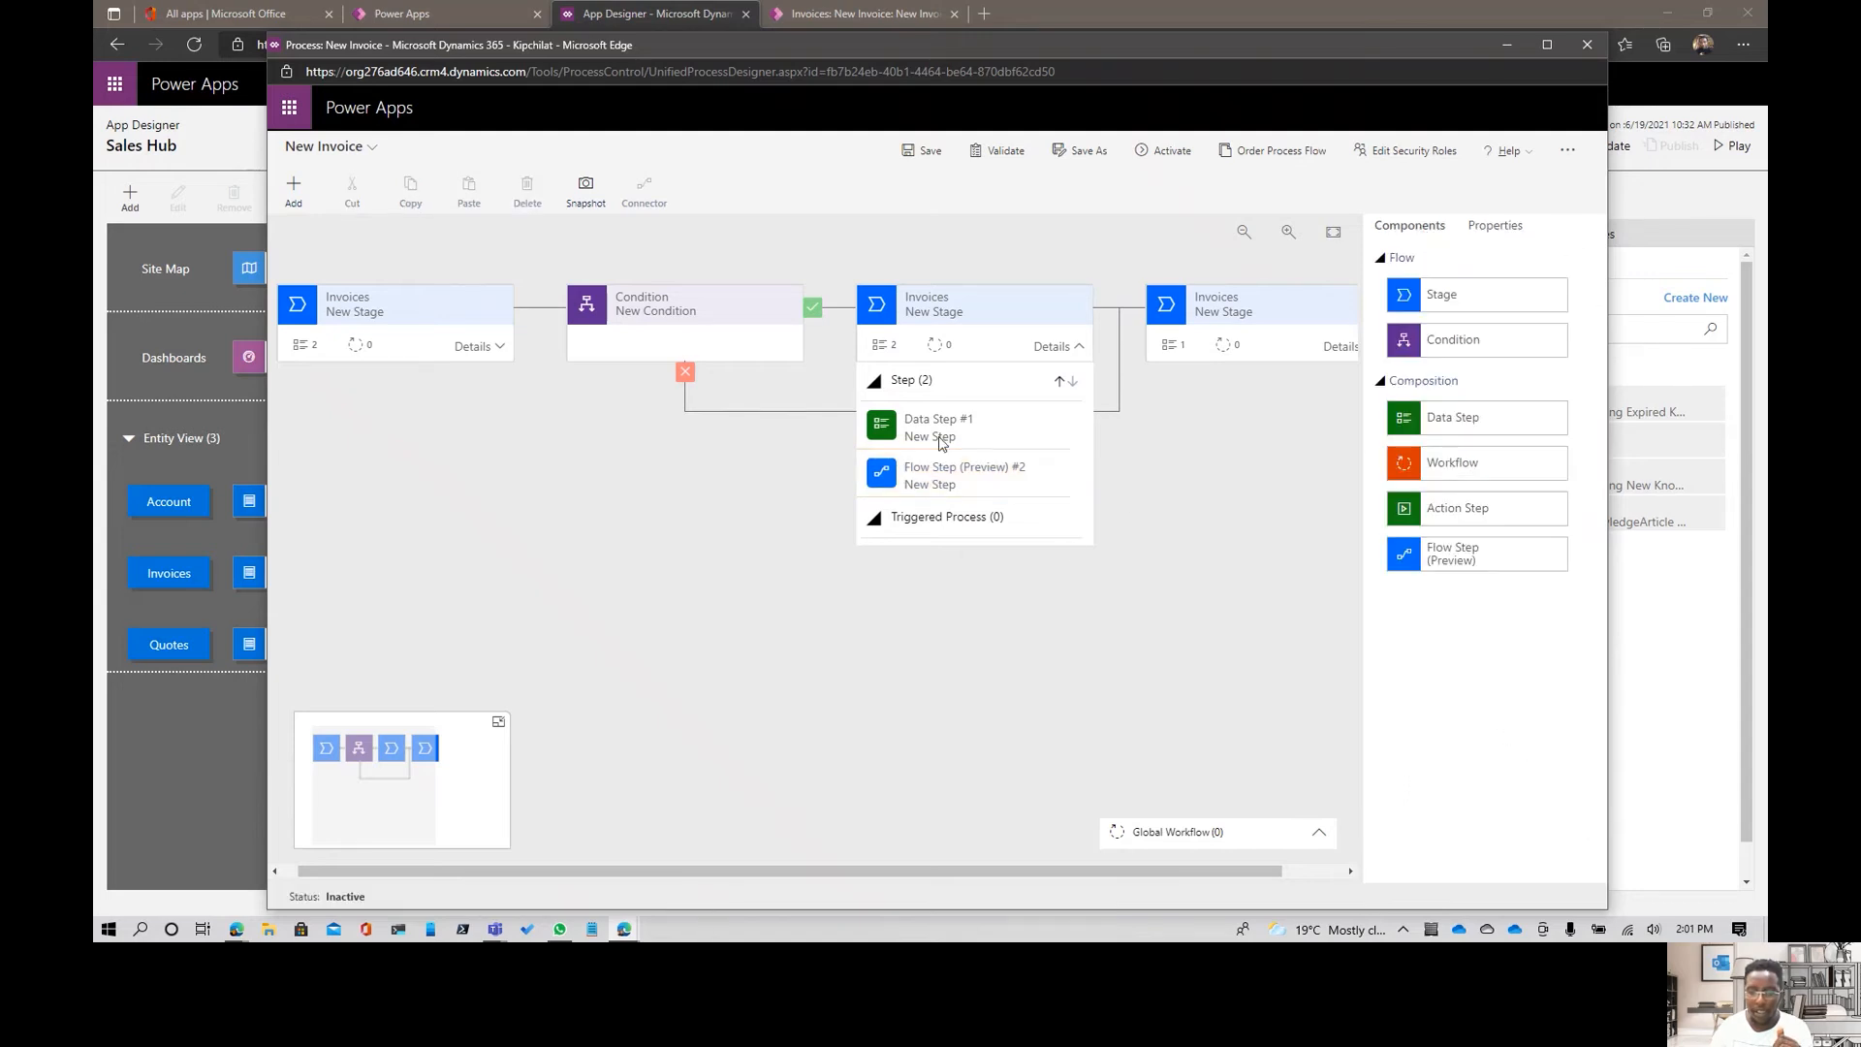
- Set the category of the last Invoices stage in the flow to Propose
left_click(1297, 328)
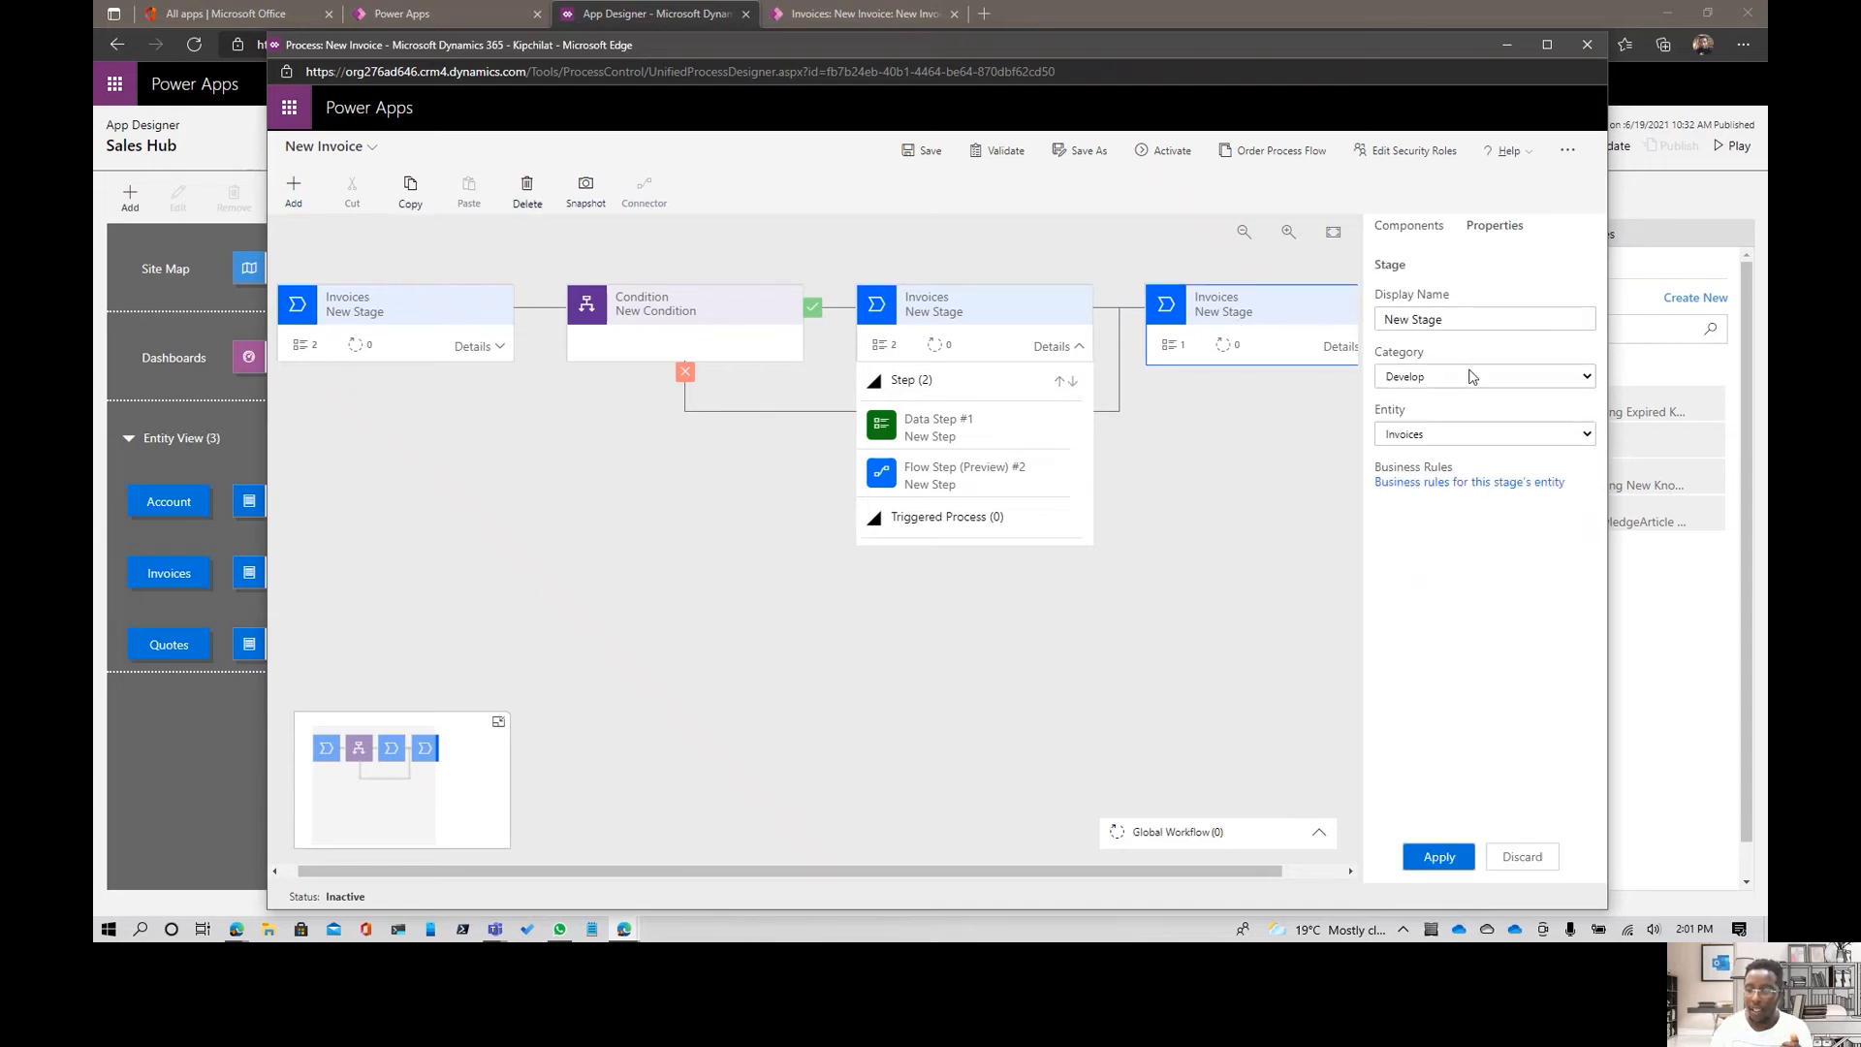
left_click(1466, 375)
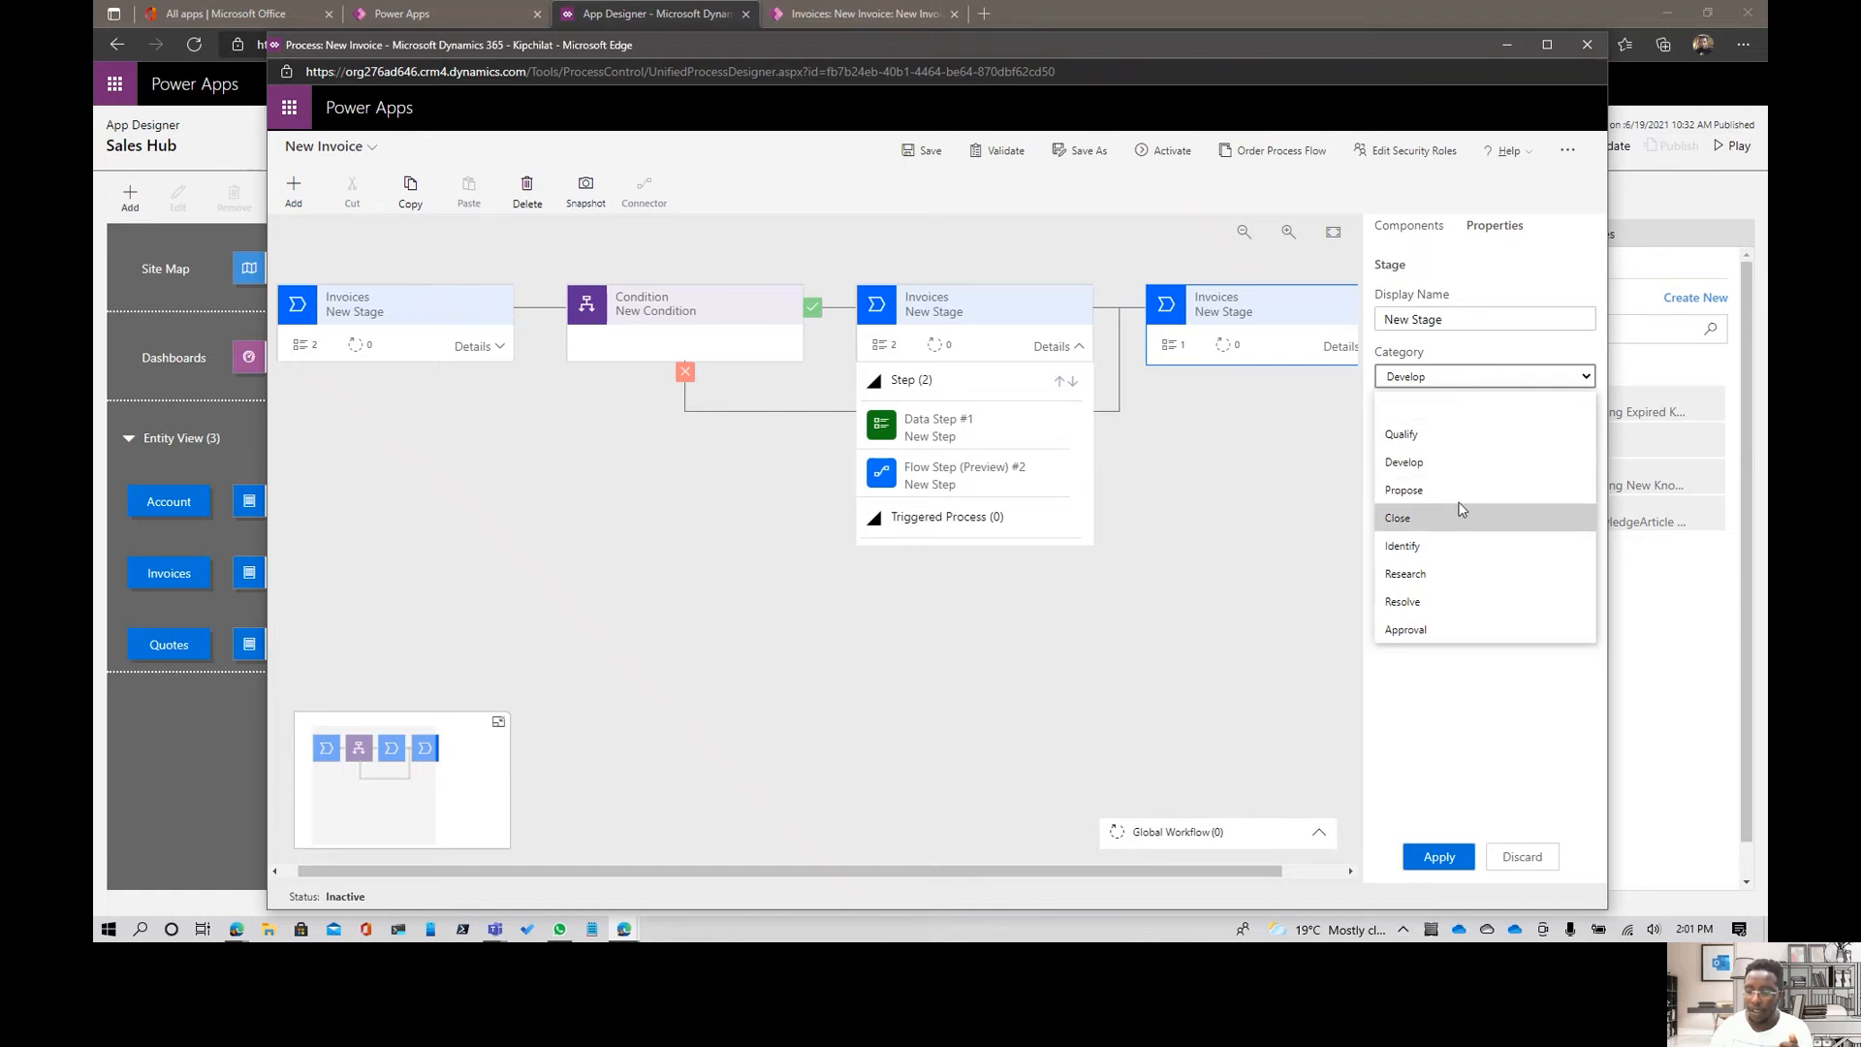
left_click(1454, 489)
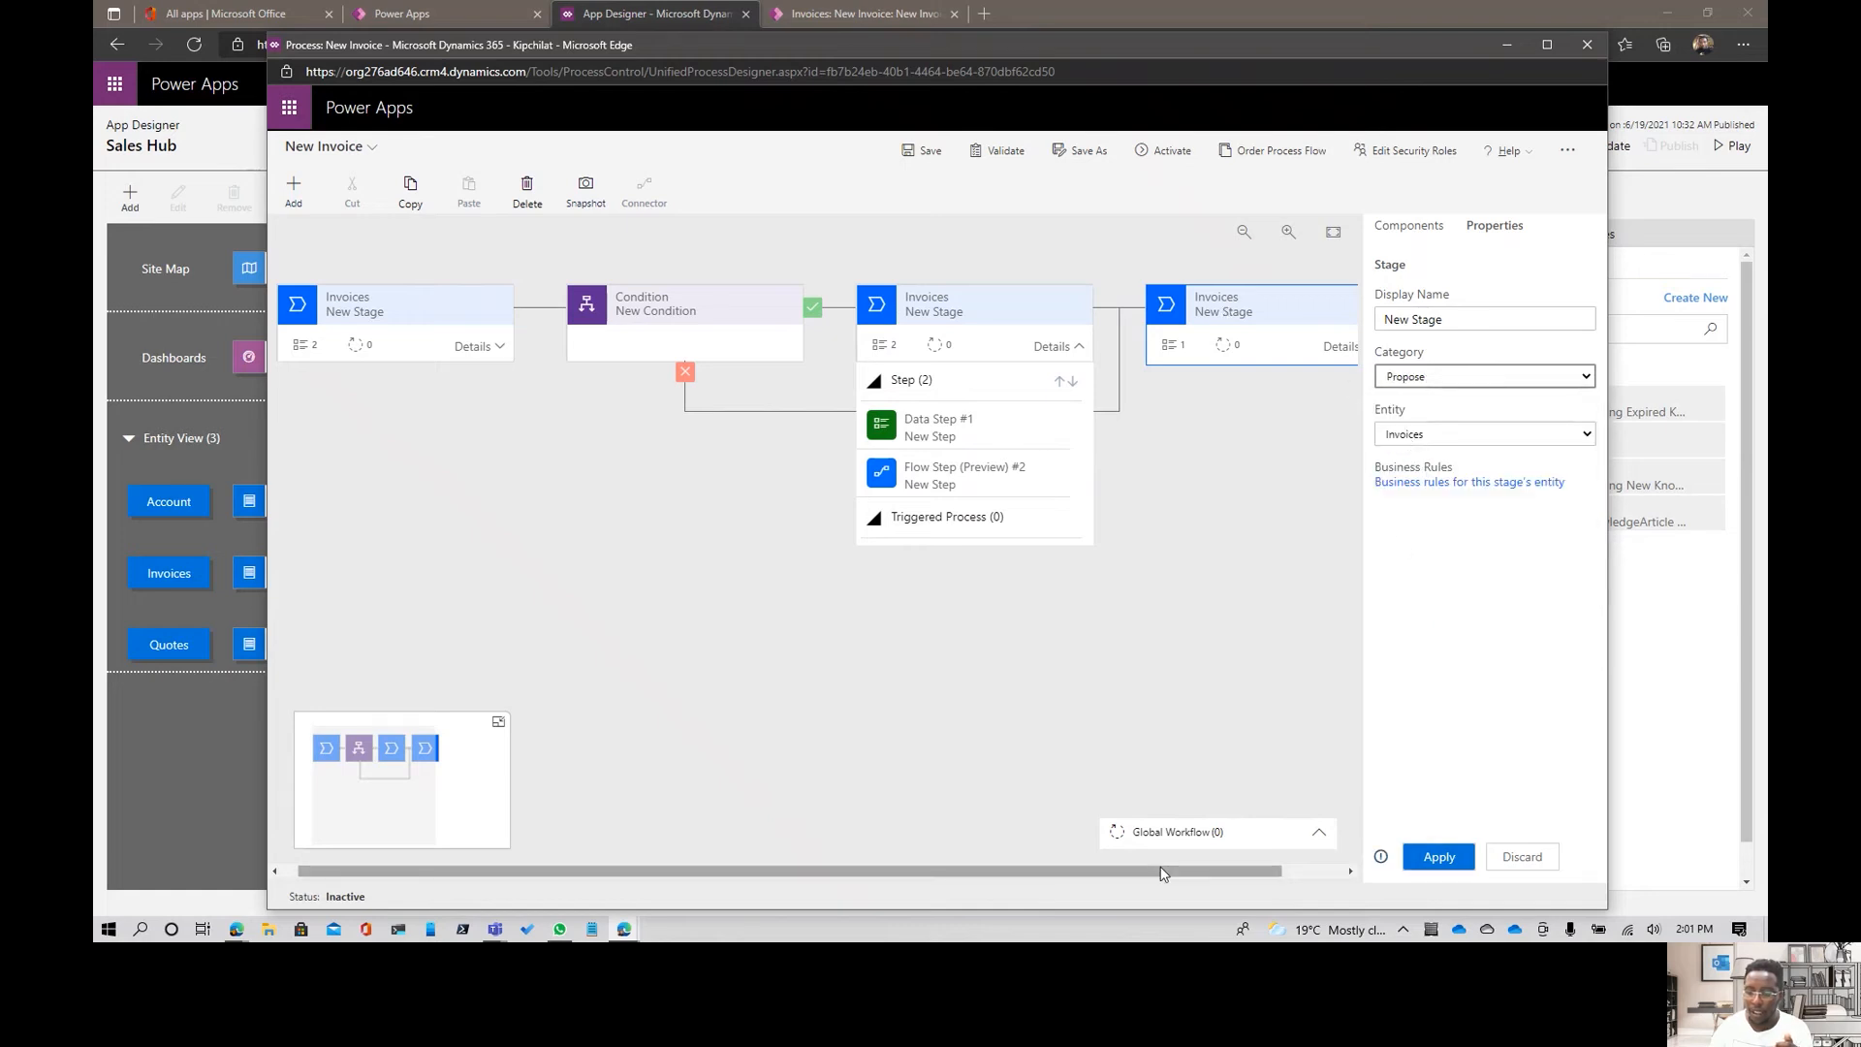
- Review the data fields available for the Account data step in the last stage
left_click_drag(1163, 873, 1209, 685)
left_click(1266, 353)
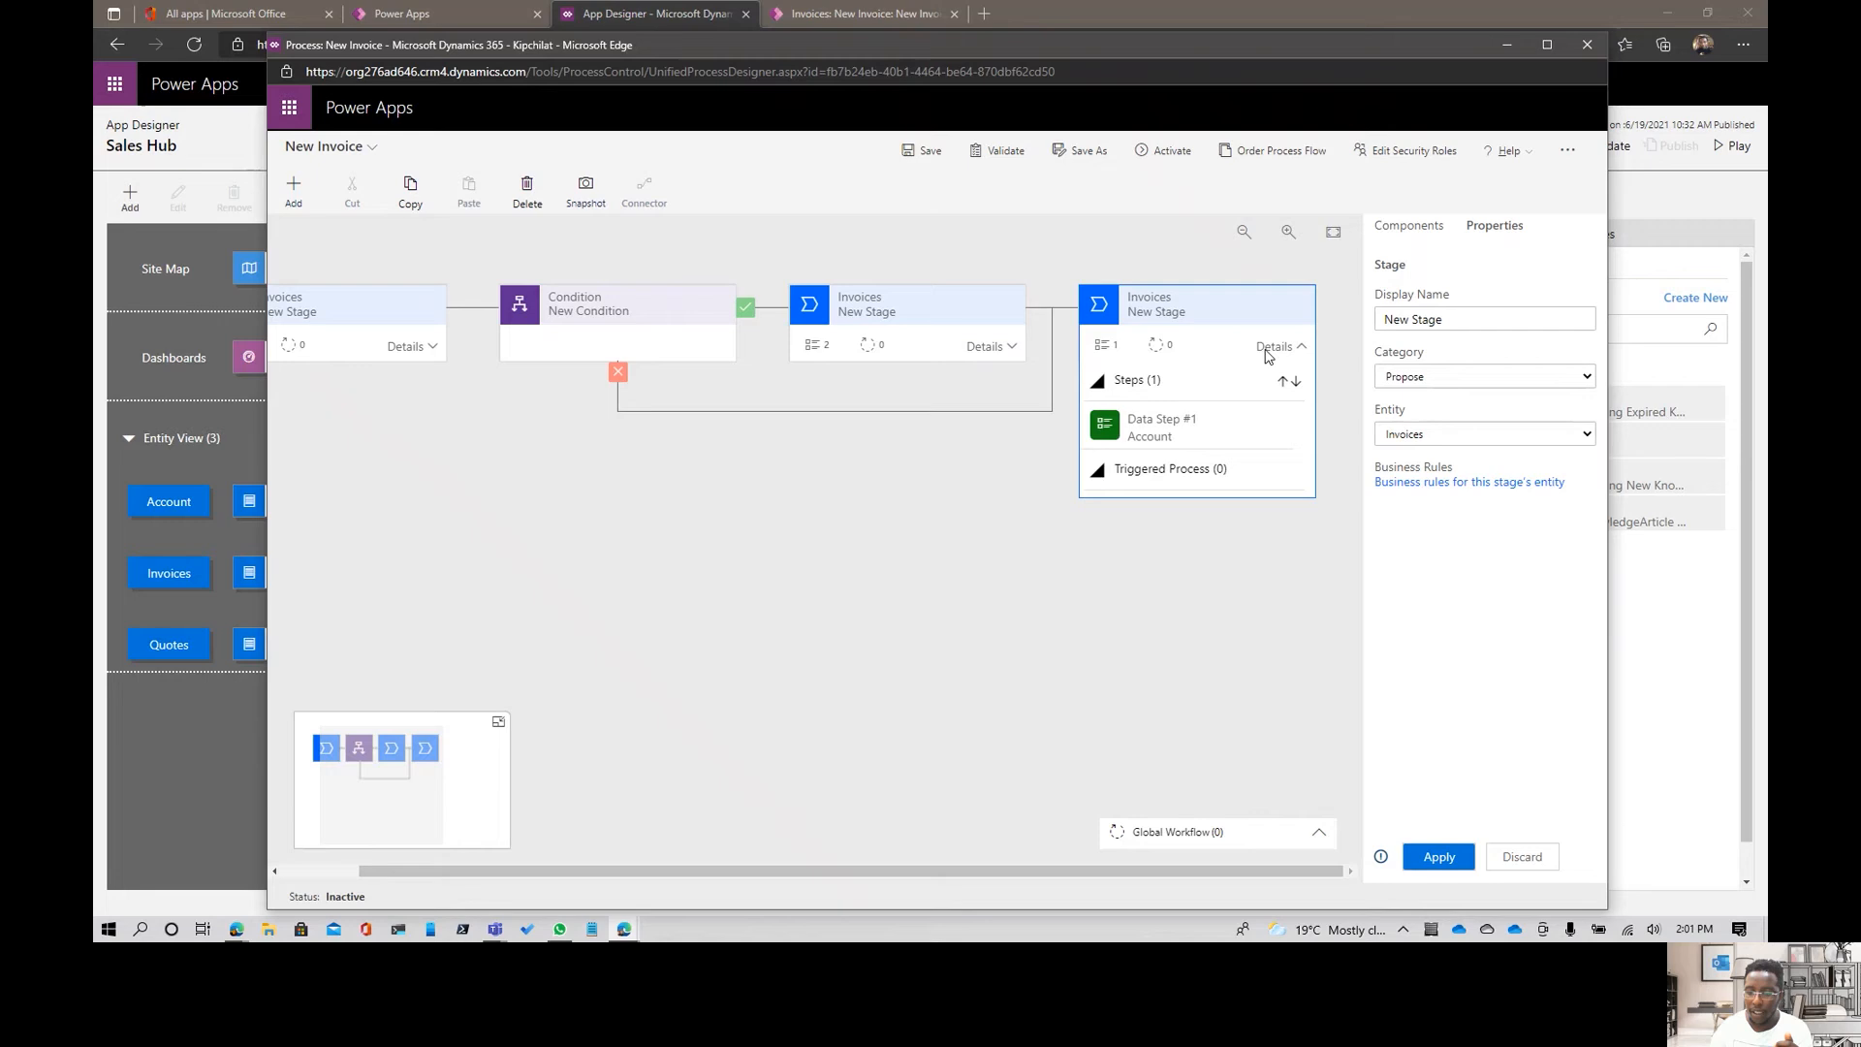
left_click(1211, 432)
left_click(1443, 378)
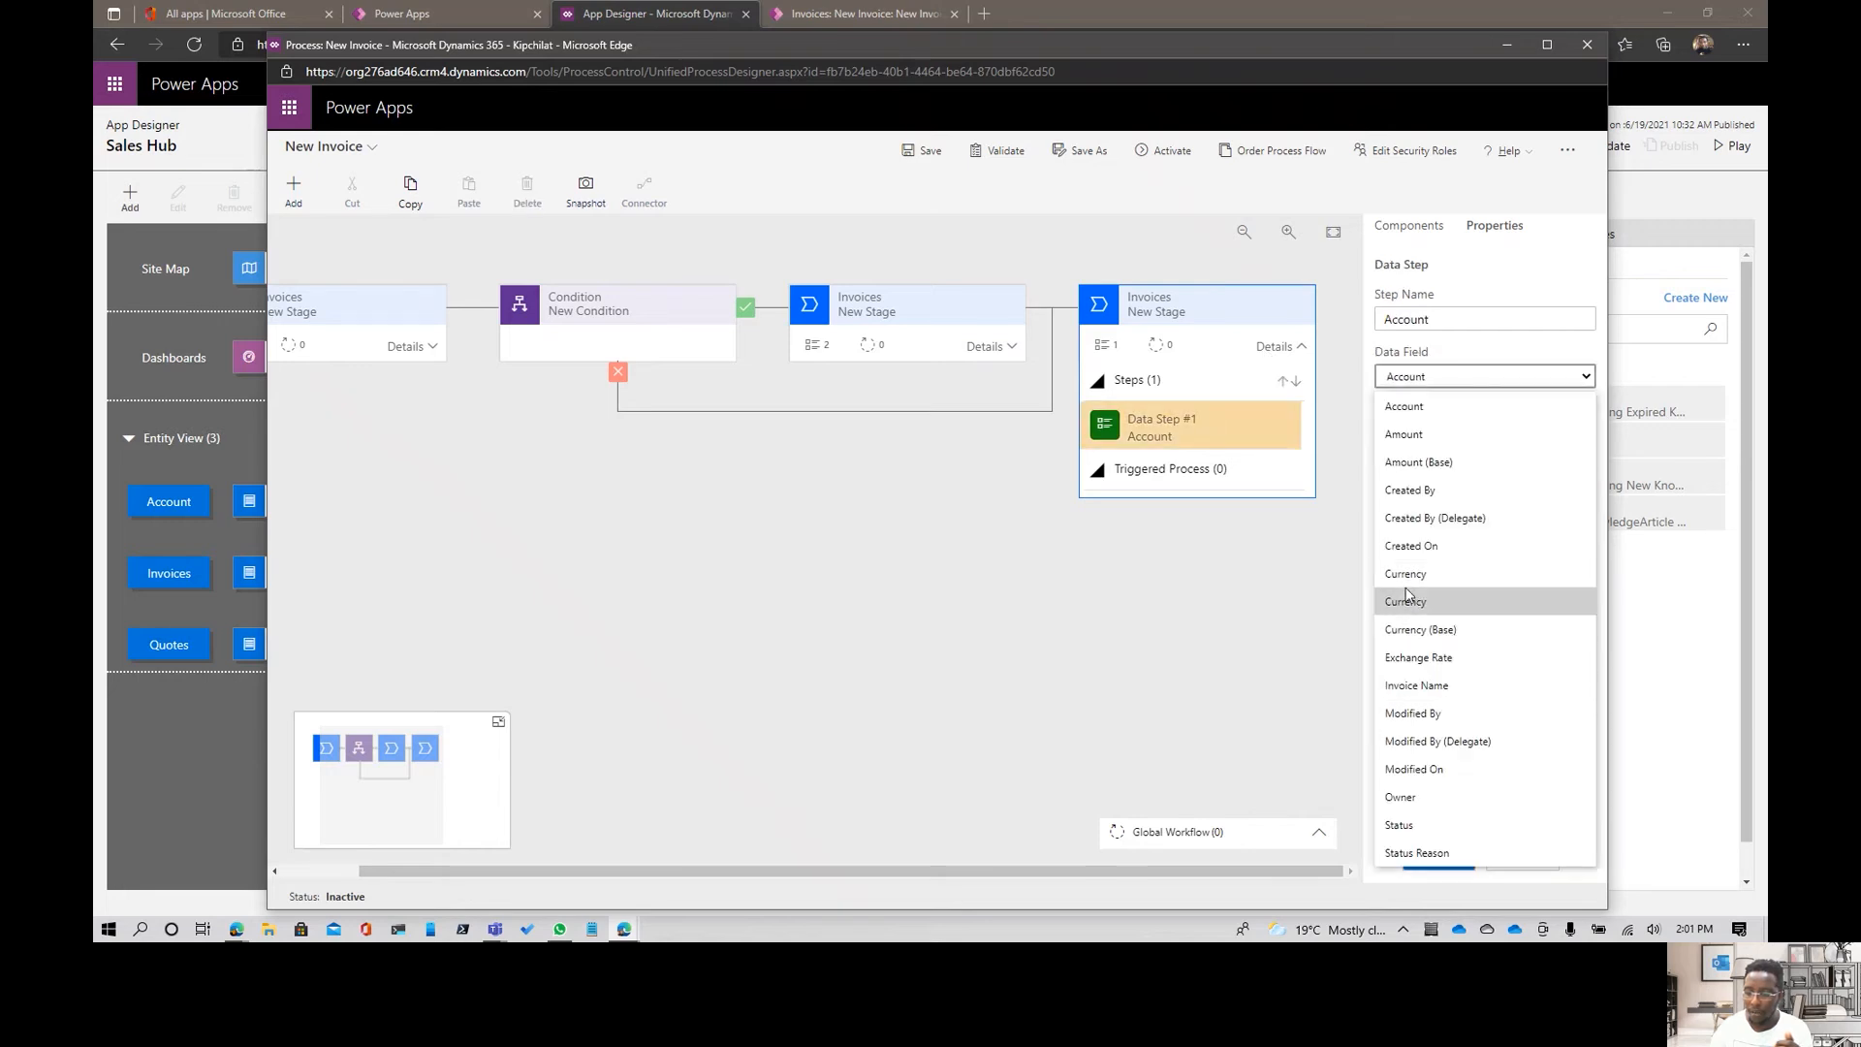
left_click(1189, 543)
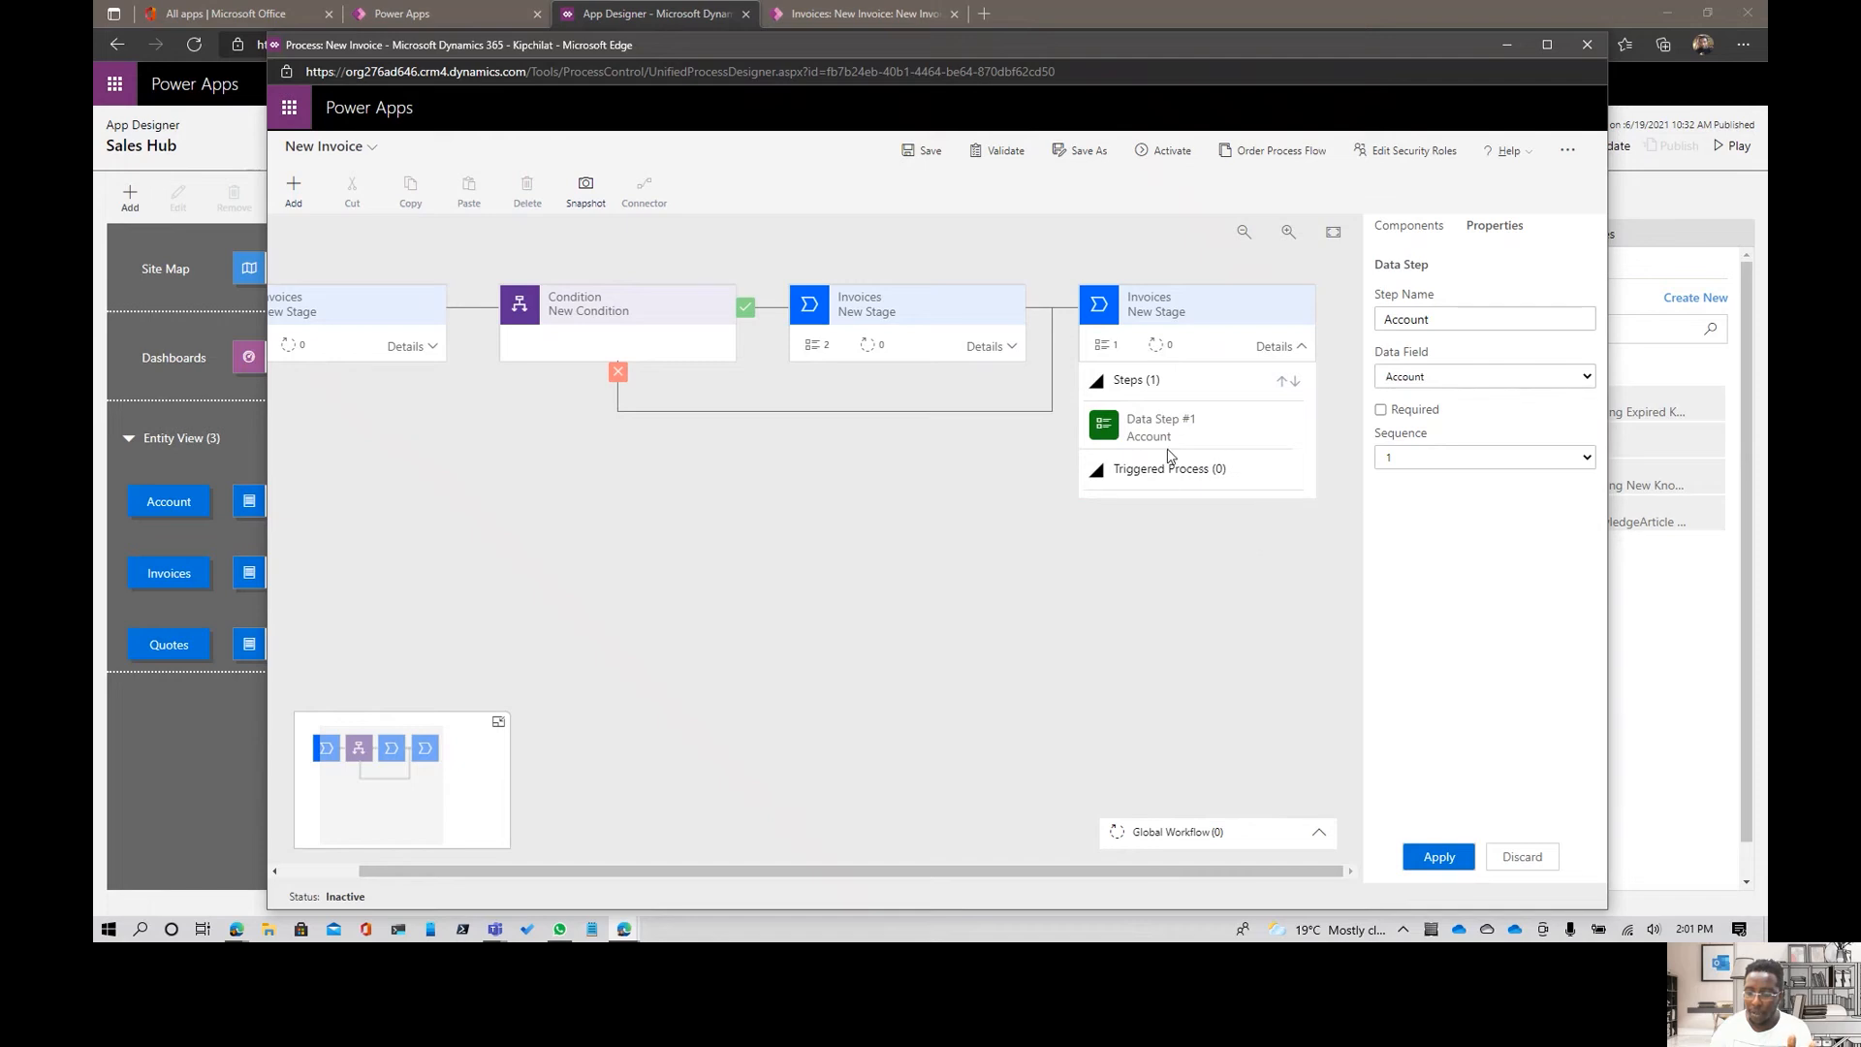
- Add an Action Step ahead of the Account data step in the last stage and try to save the process
left_click(1410, 226)
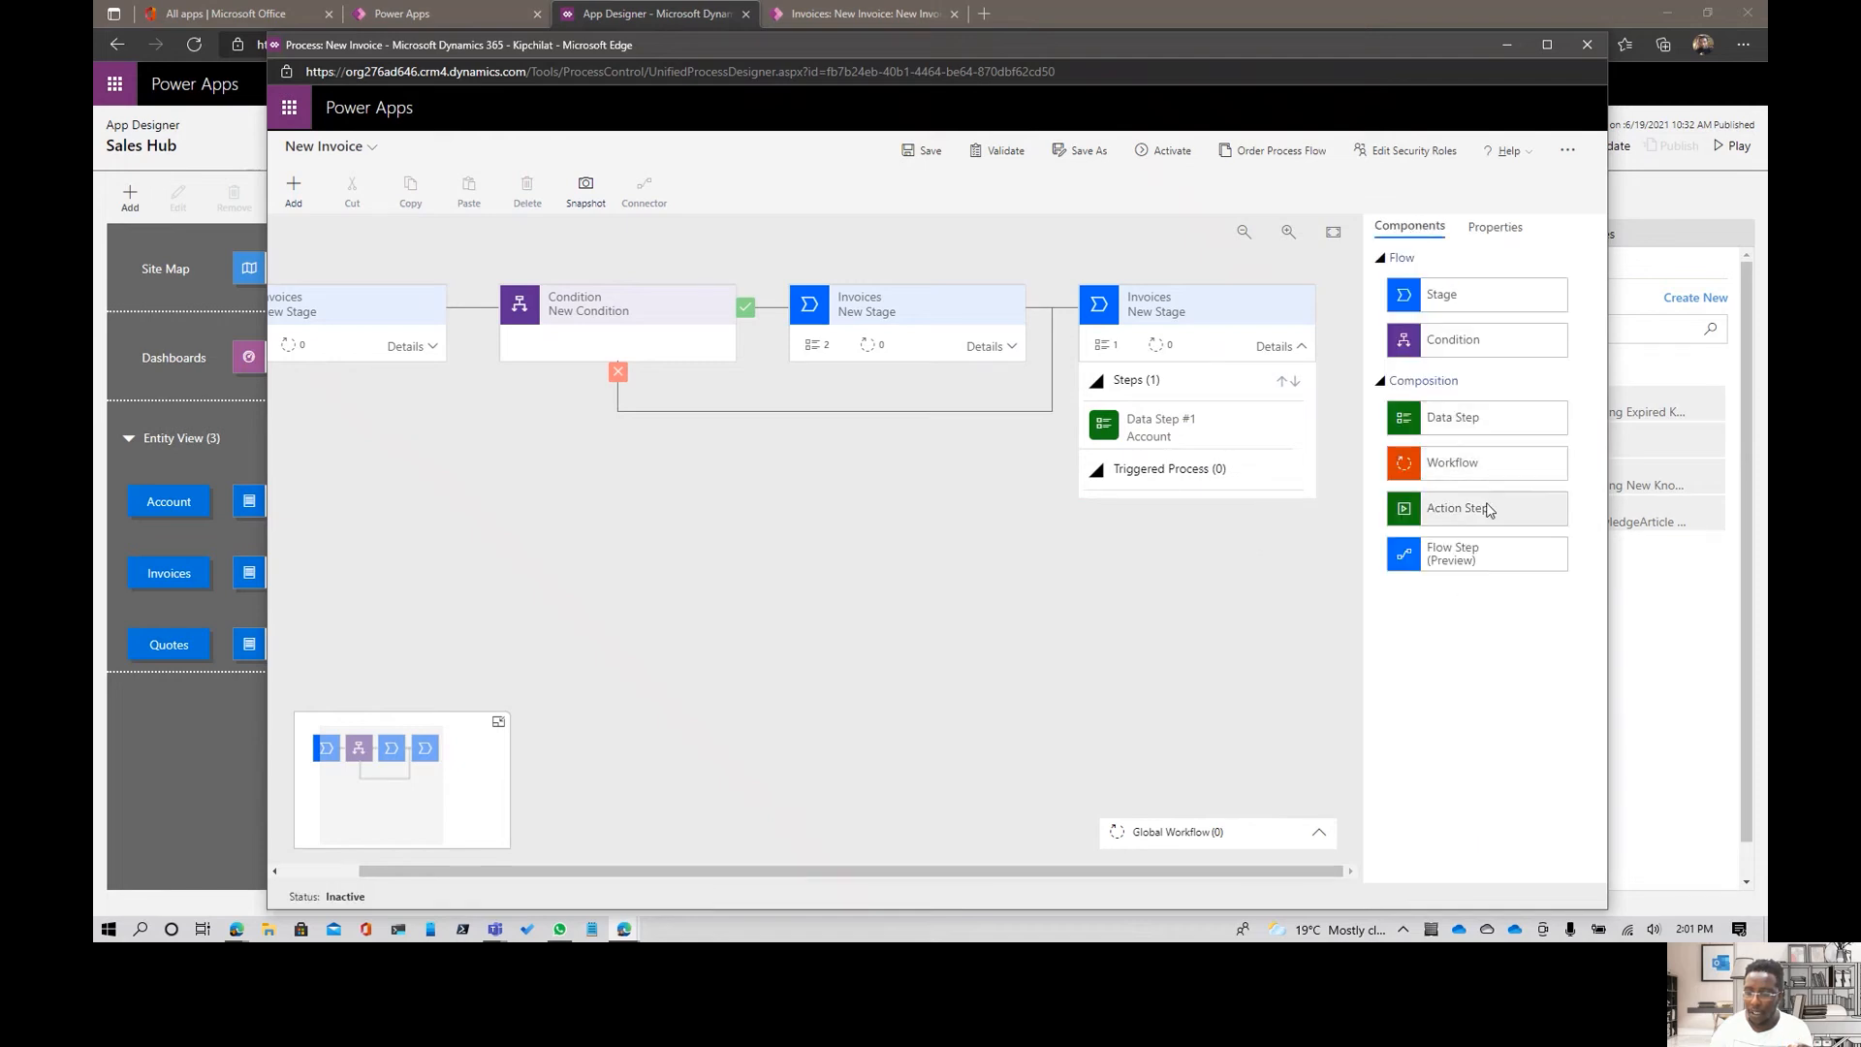
mouse_move(1435, 505)
left_mouse_down()
mouse_move(1241, 427)
mouse_move(1188, 412)
mouse_move(1166, 429)
left_mouse_up()
left_click_drag(1423, 514, 1156, 416)
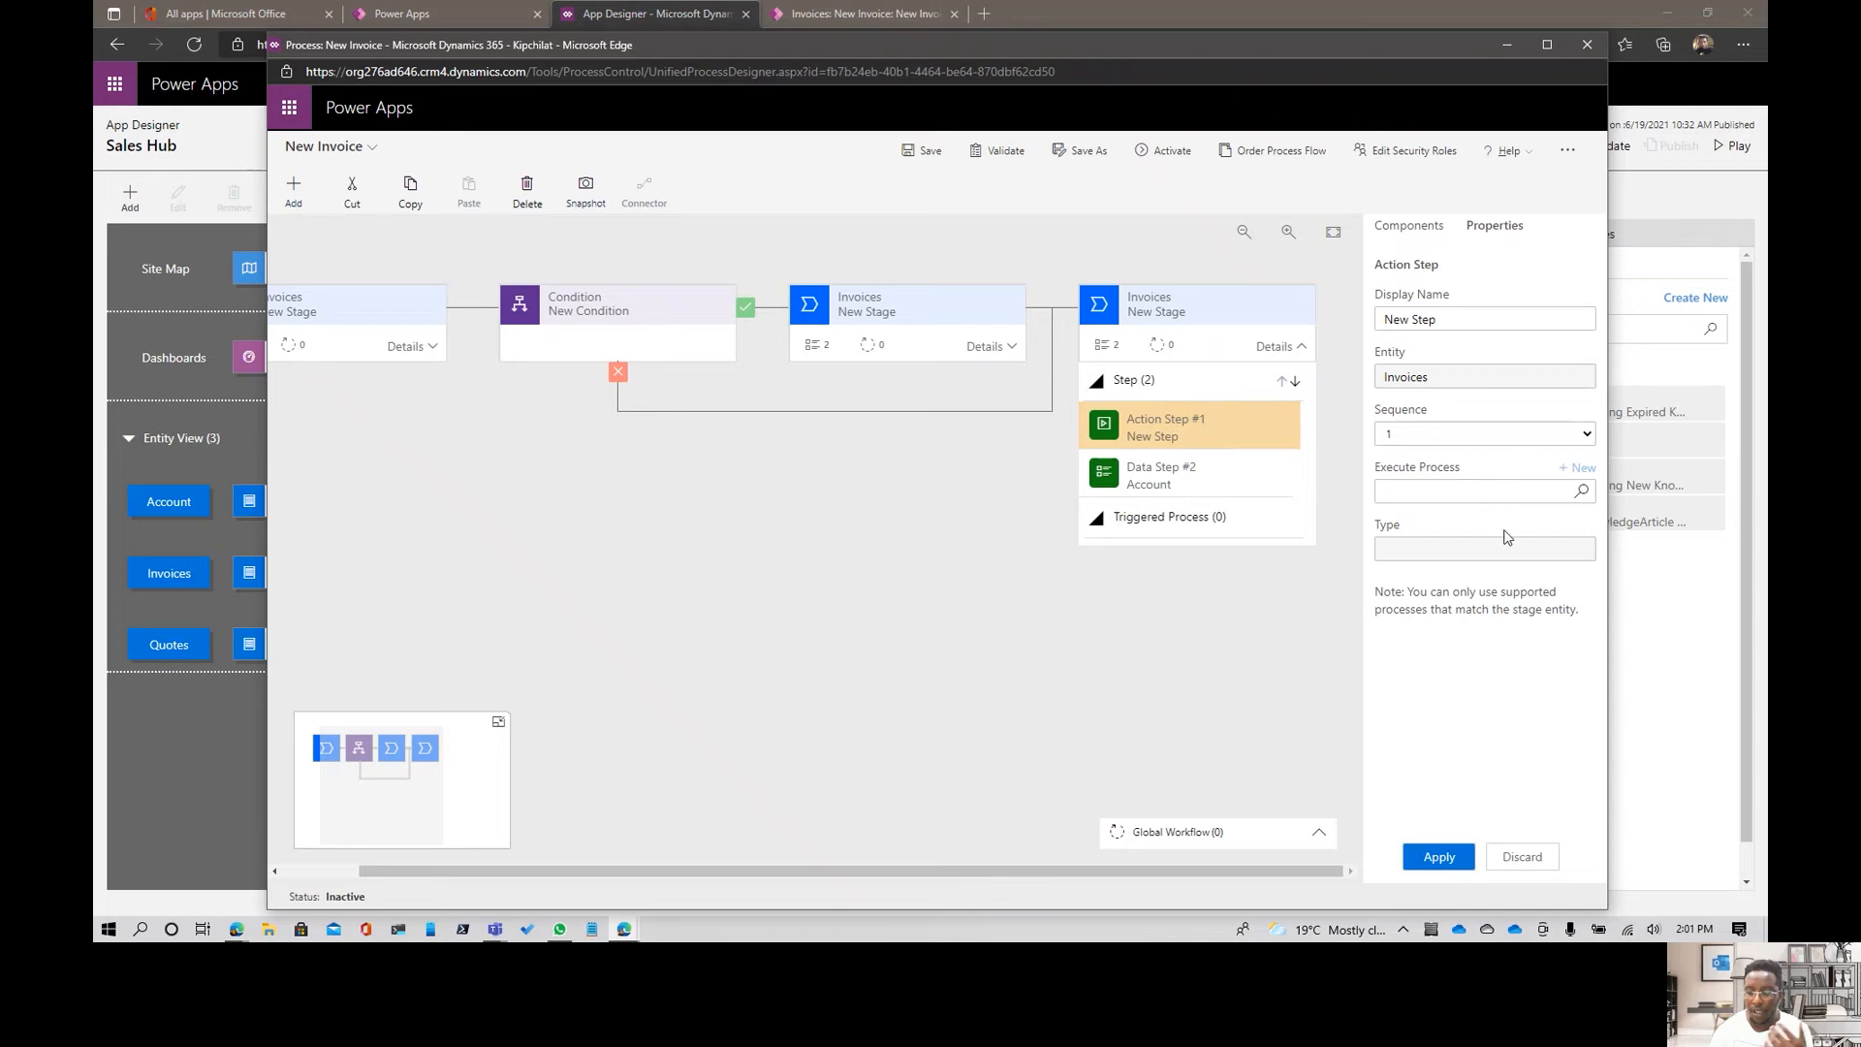
left_click(924, 152)
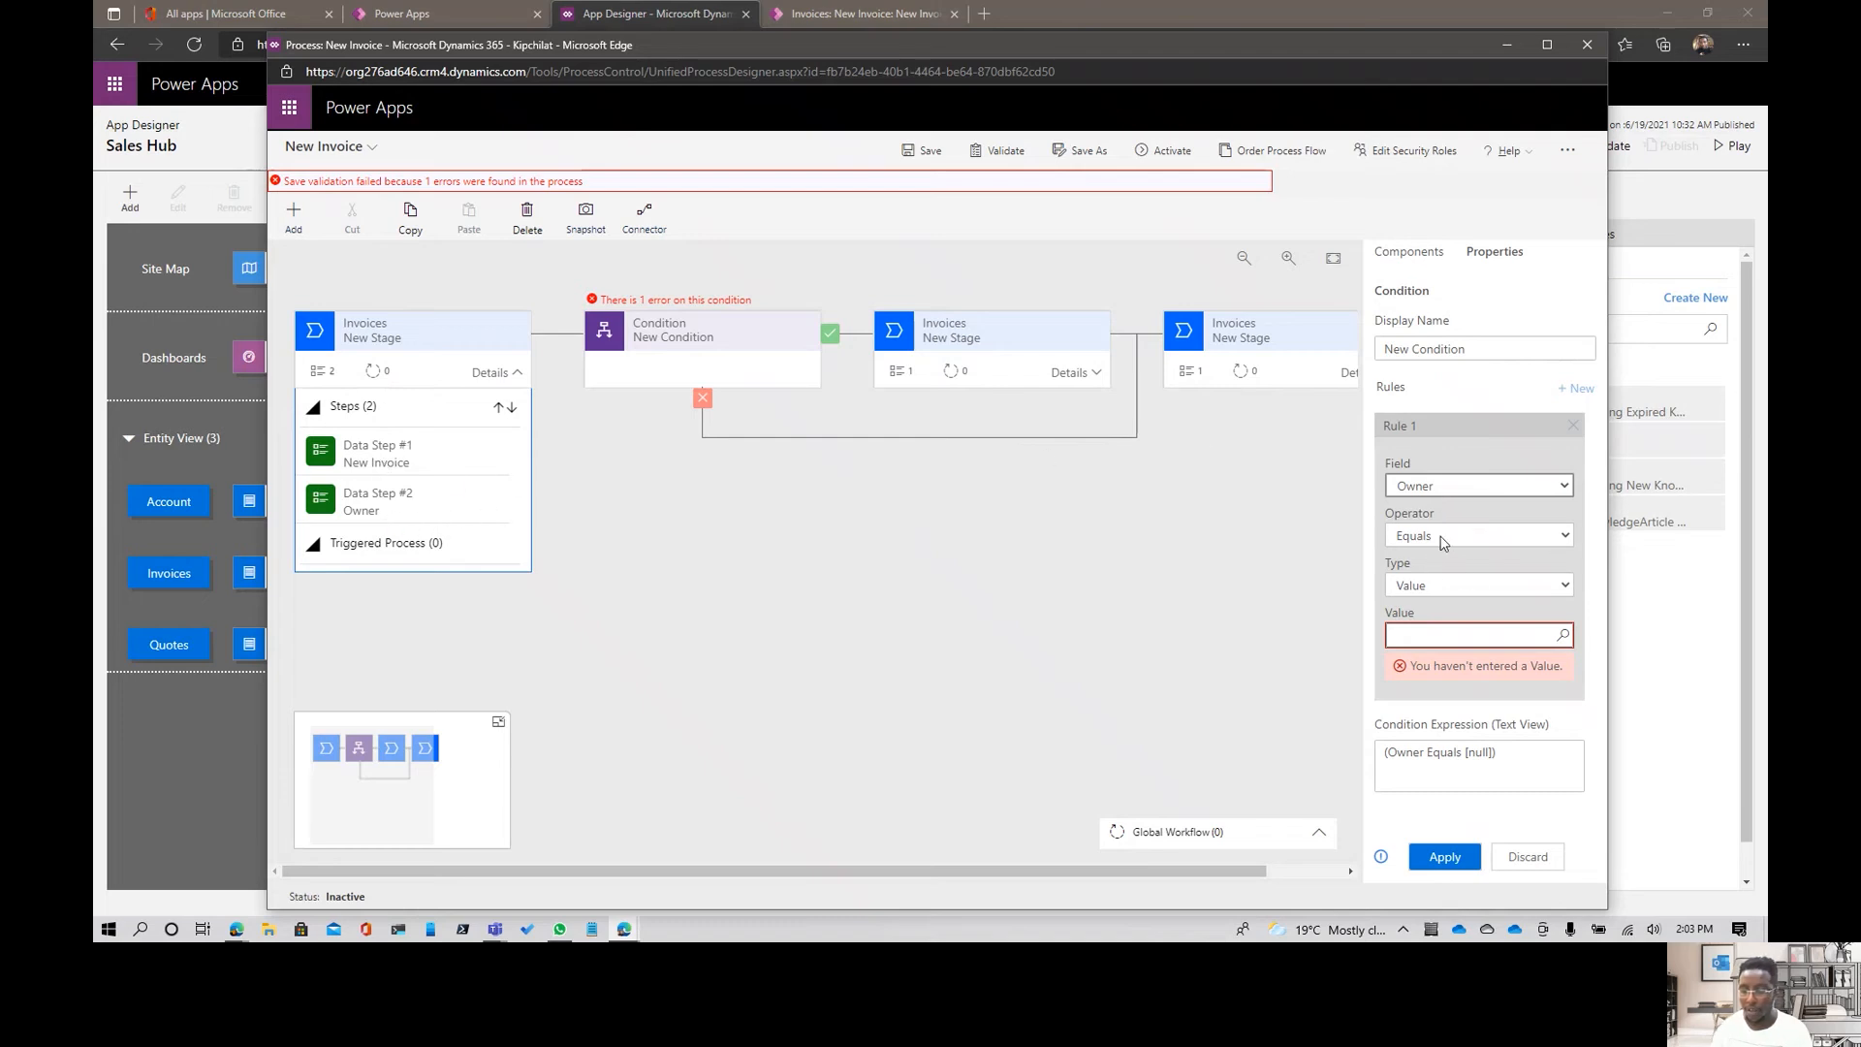
- Look up the owner's user record as the value of the condition's Owner Equals rule, apply it and save the process
left_click(1562, 635)
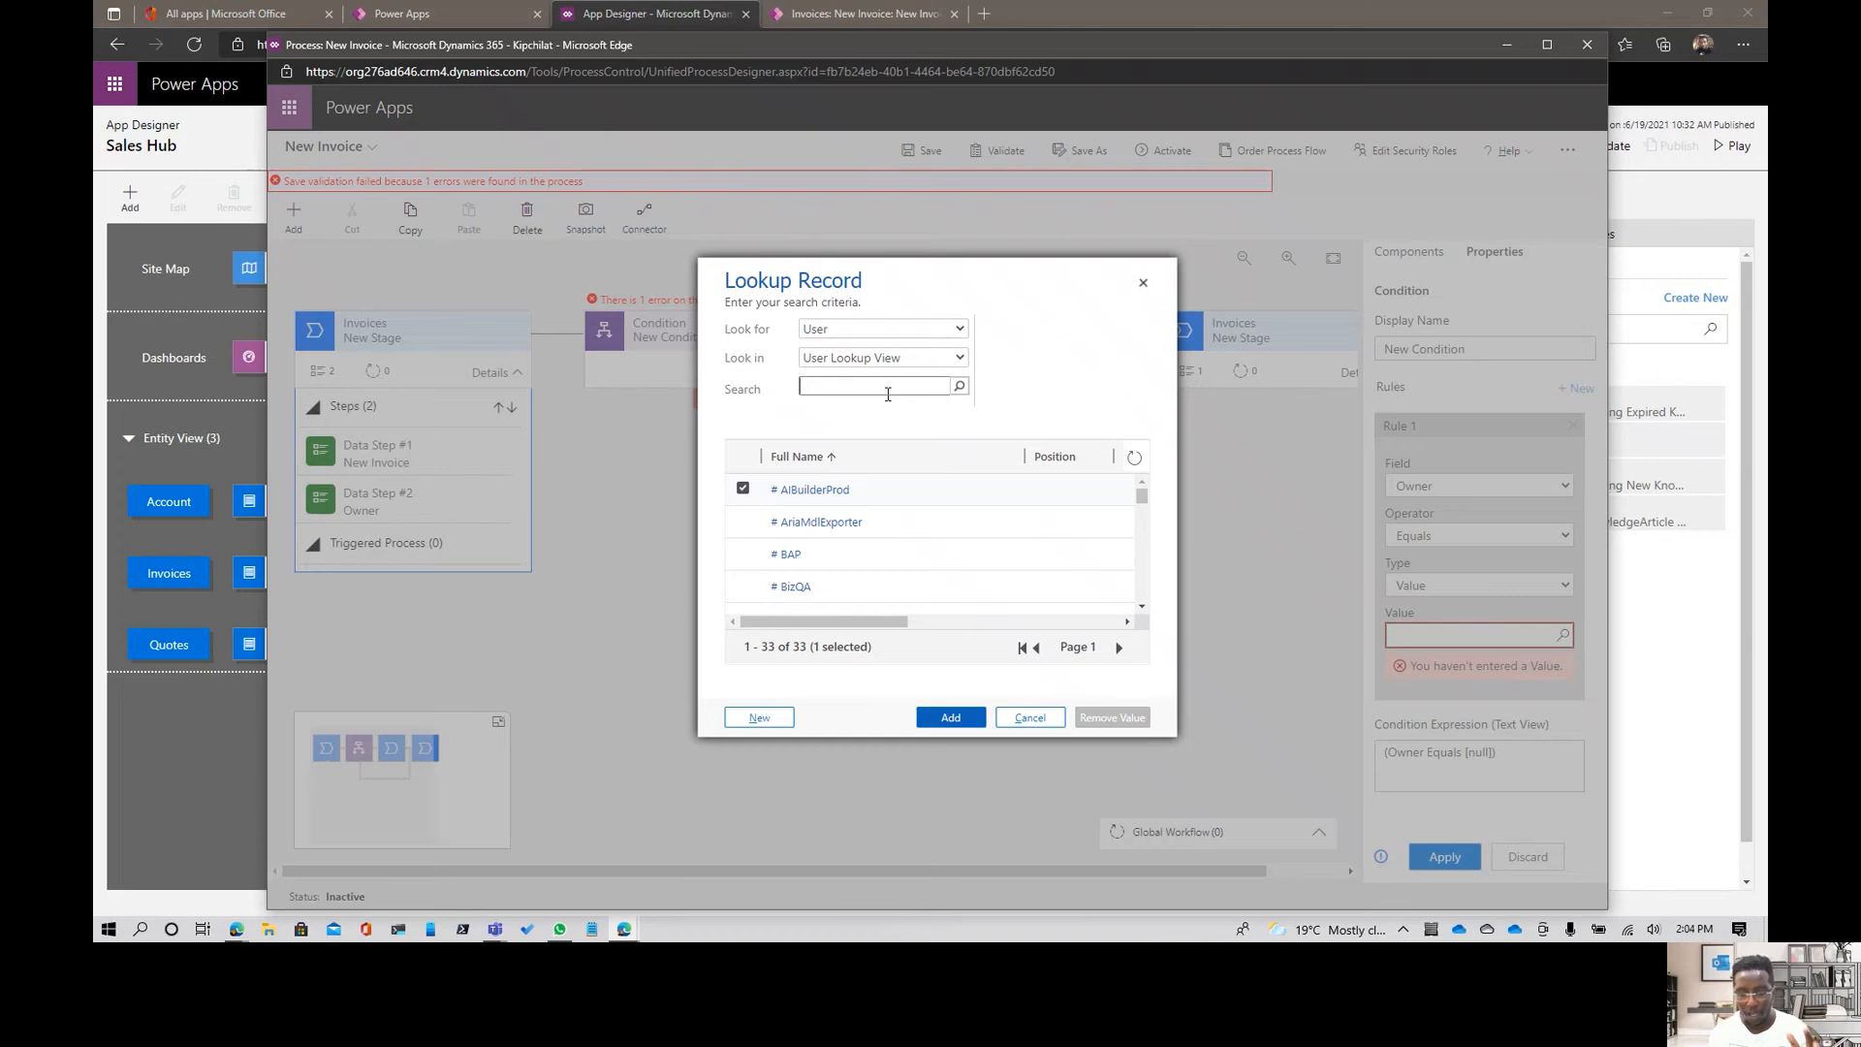
type("some")
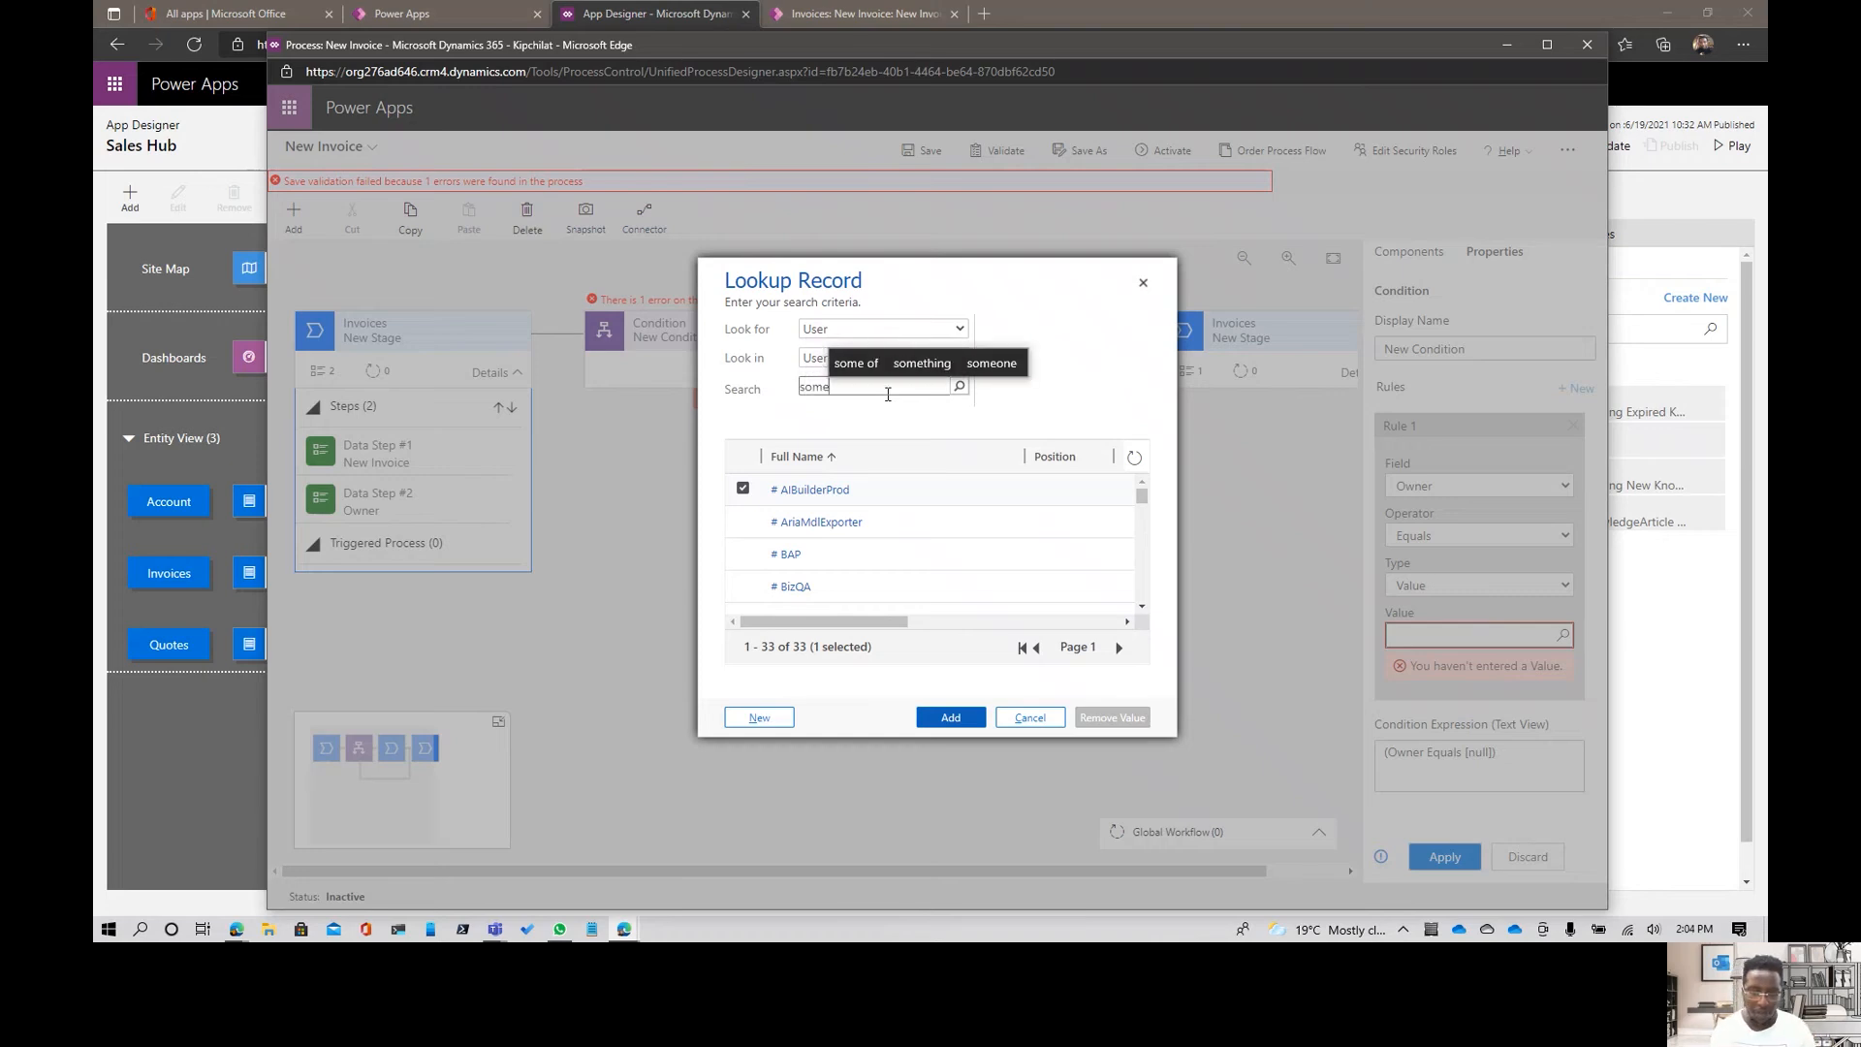
left_click(958, 386)
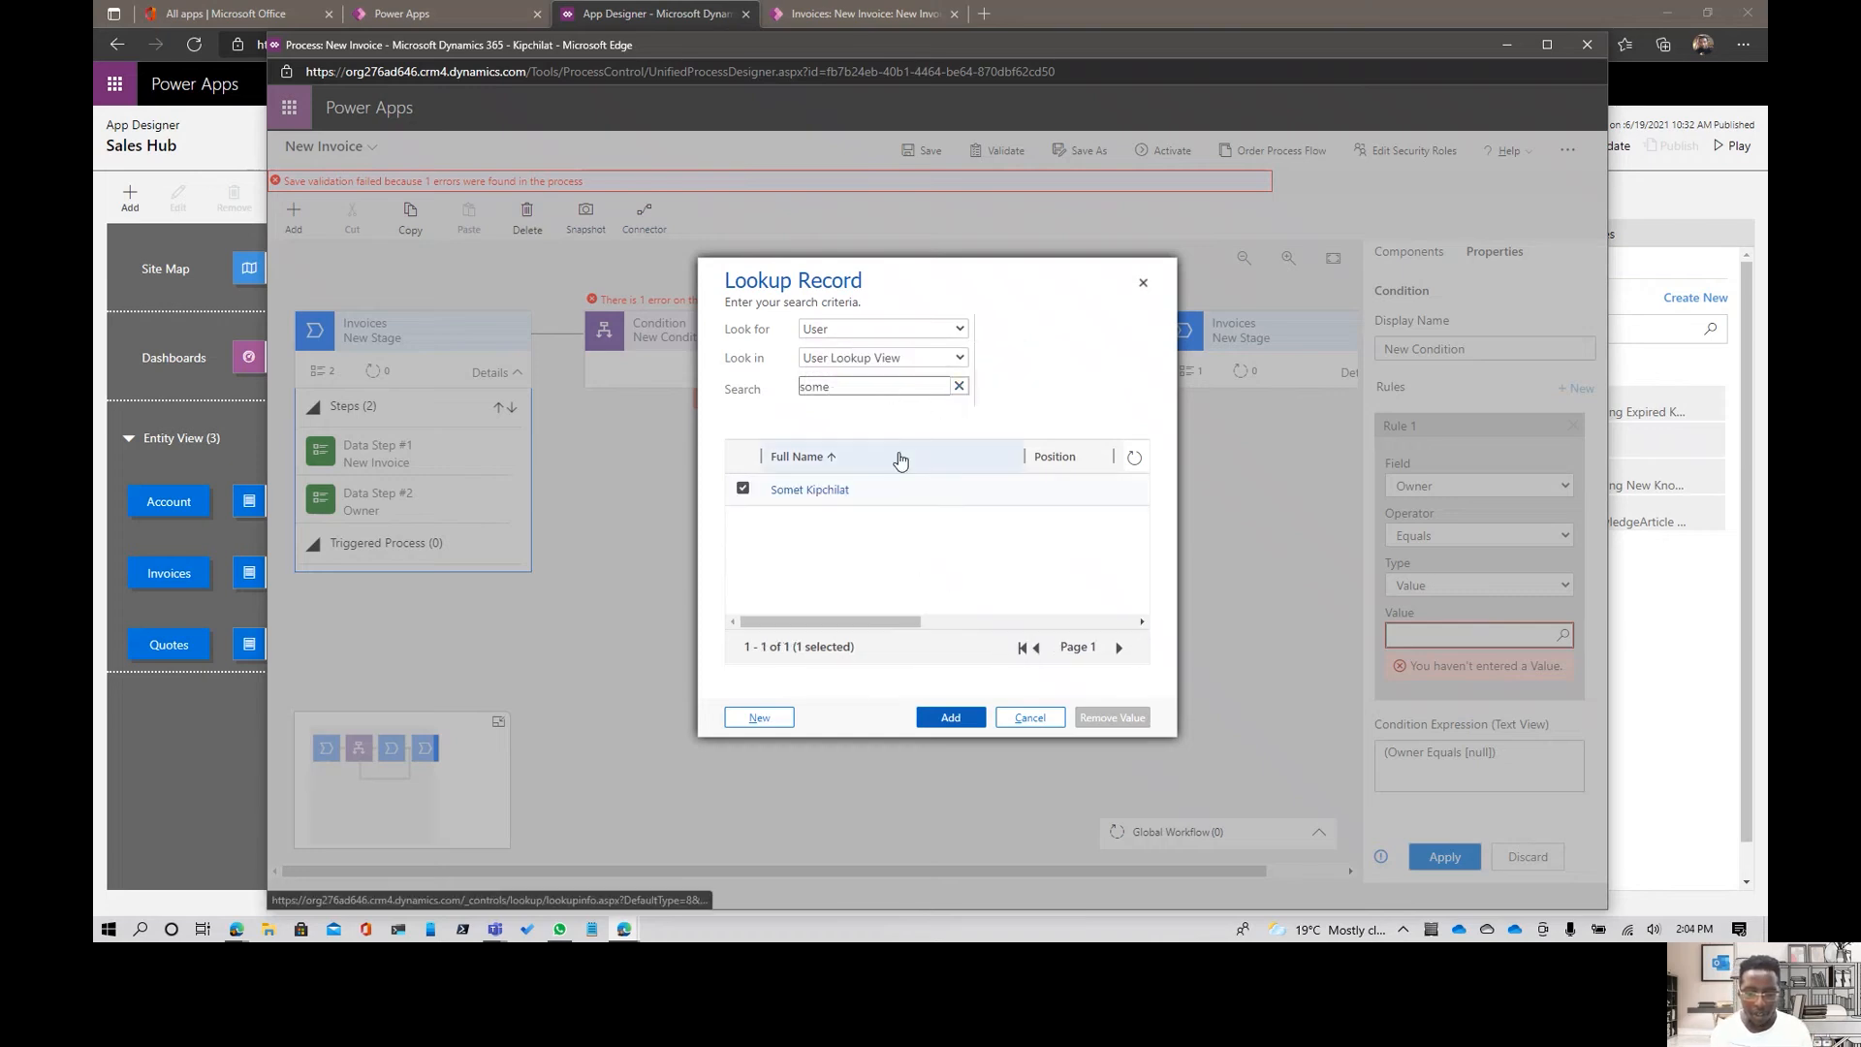
left_click(949, 719)
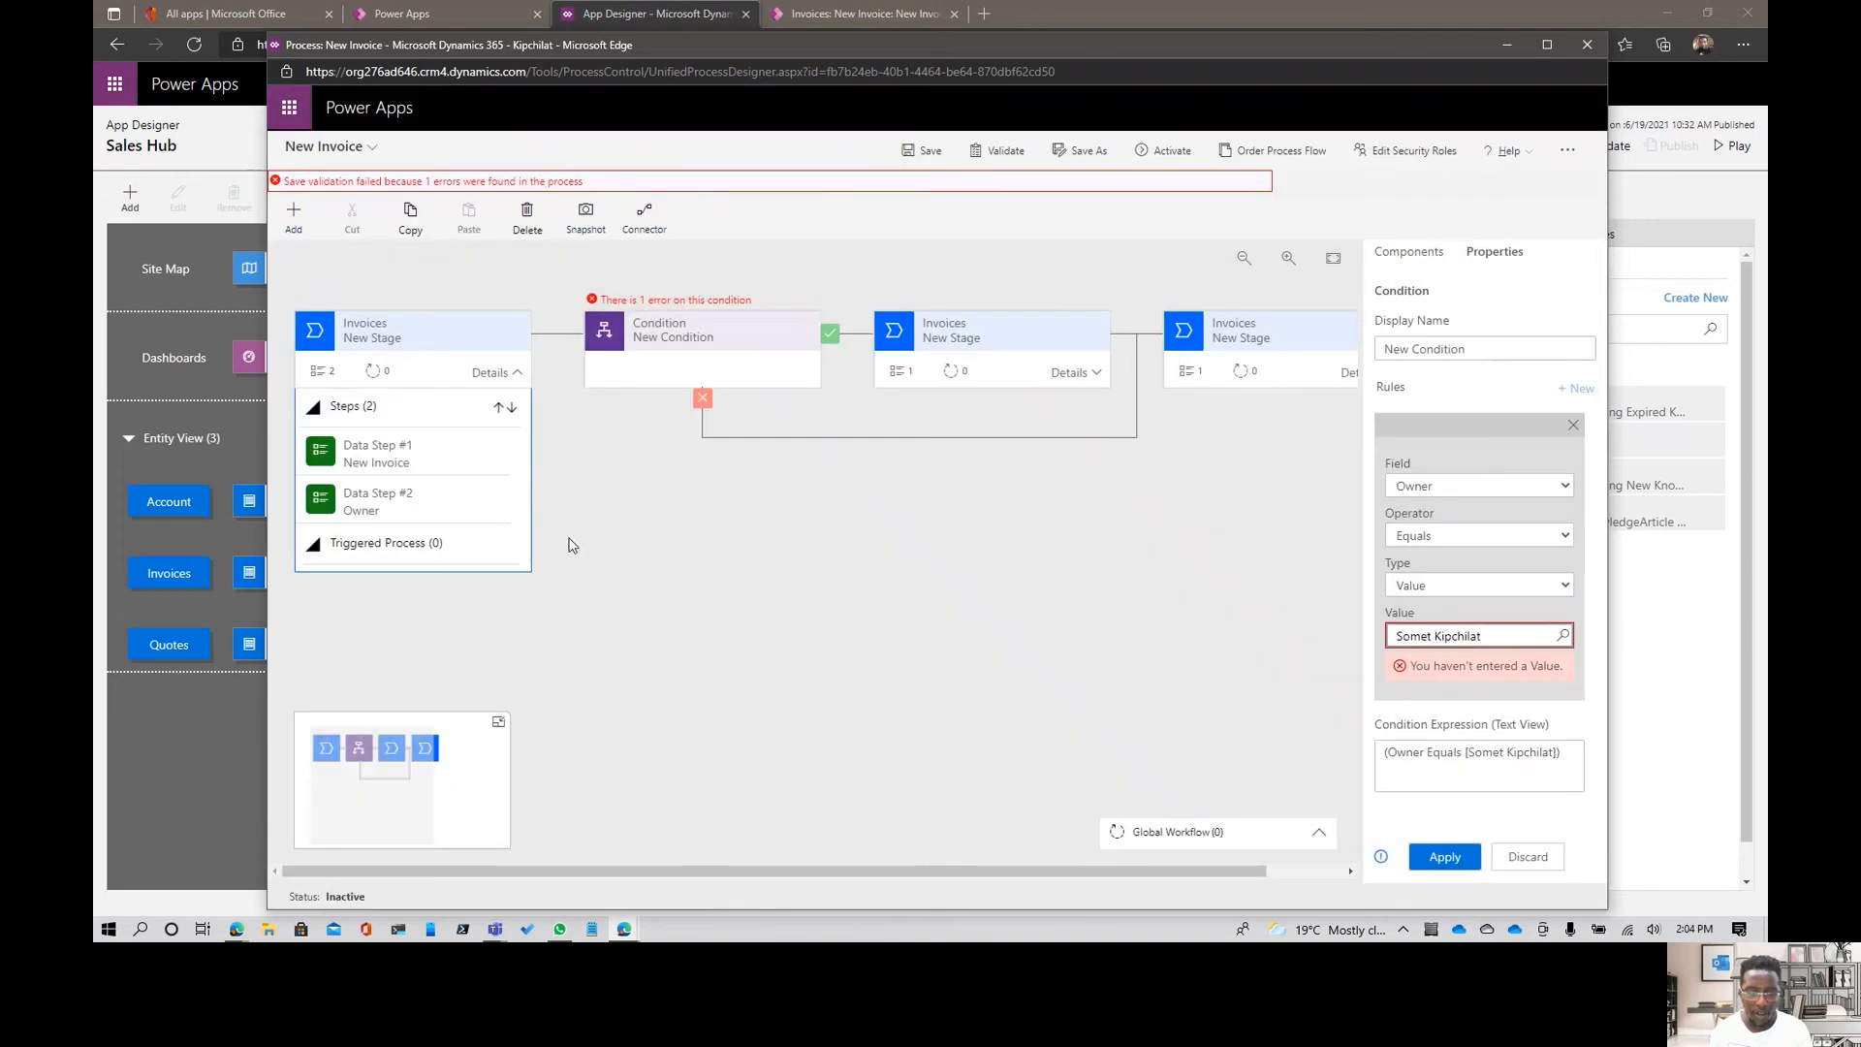
left_click(914, 155)
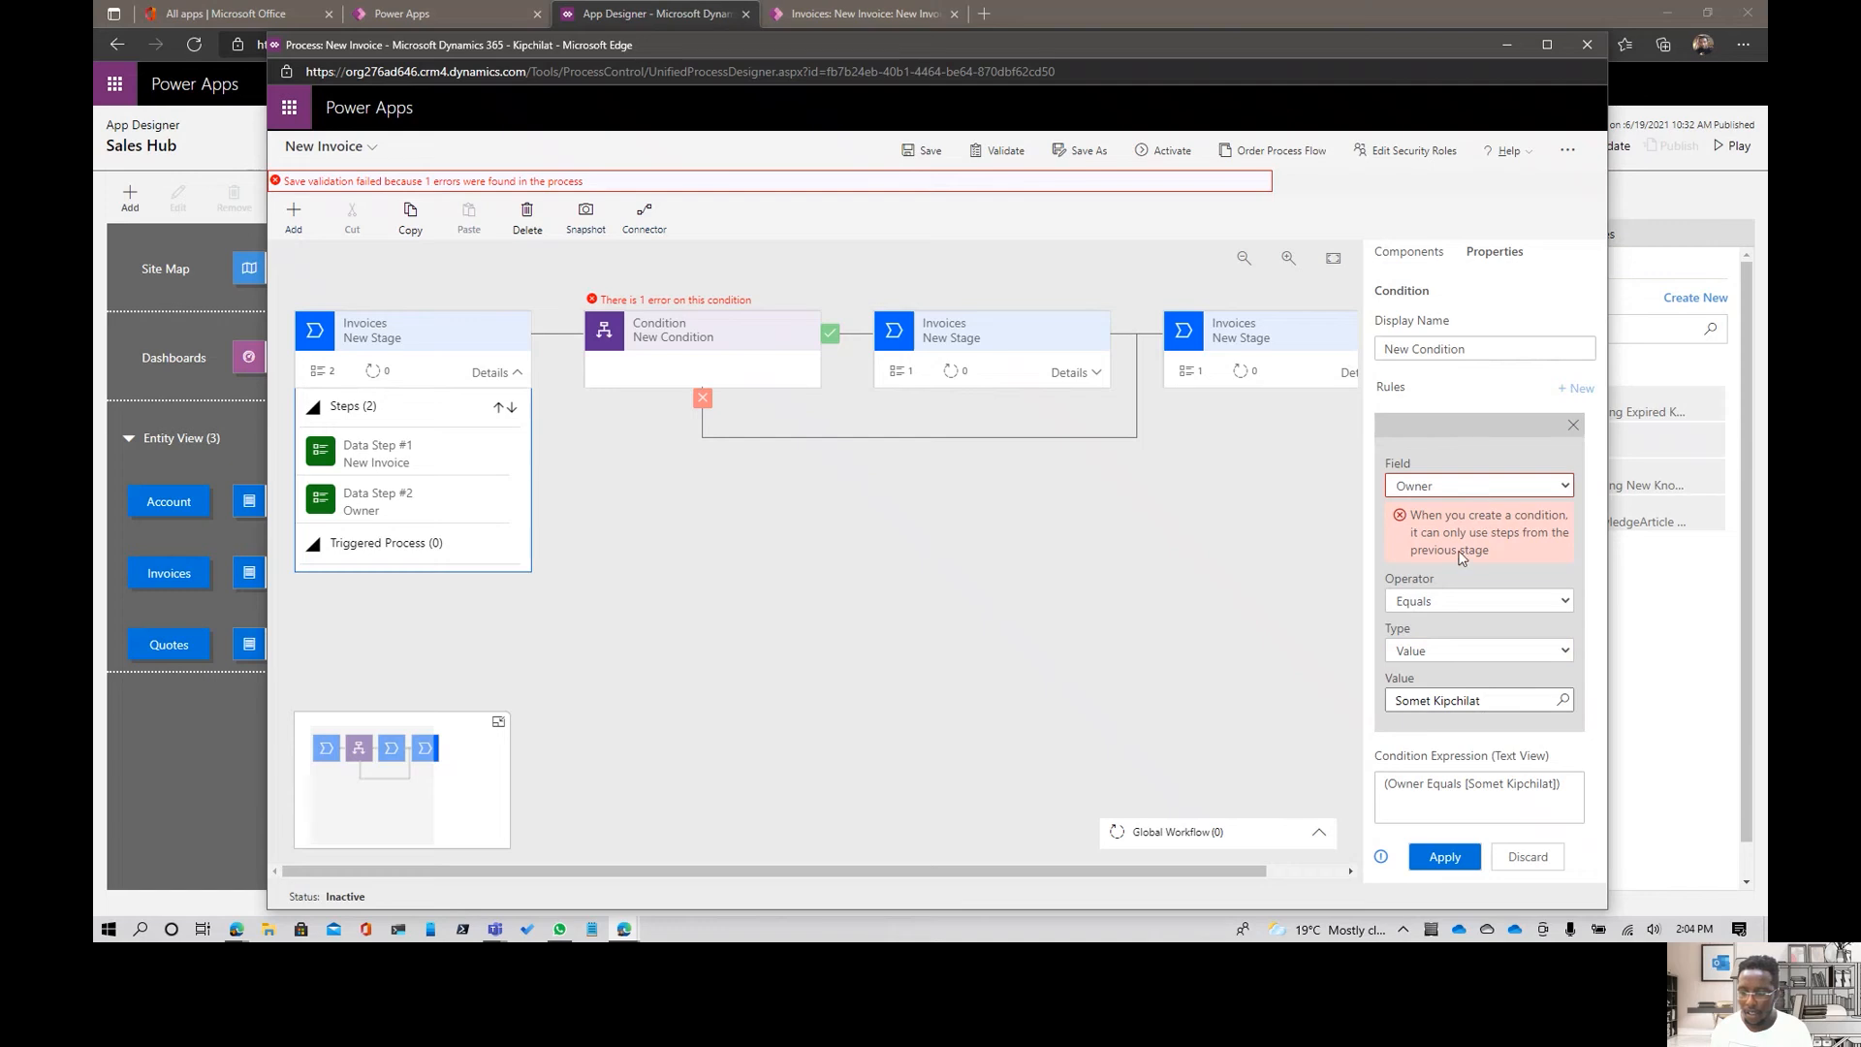
left_click(1445, 856)
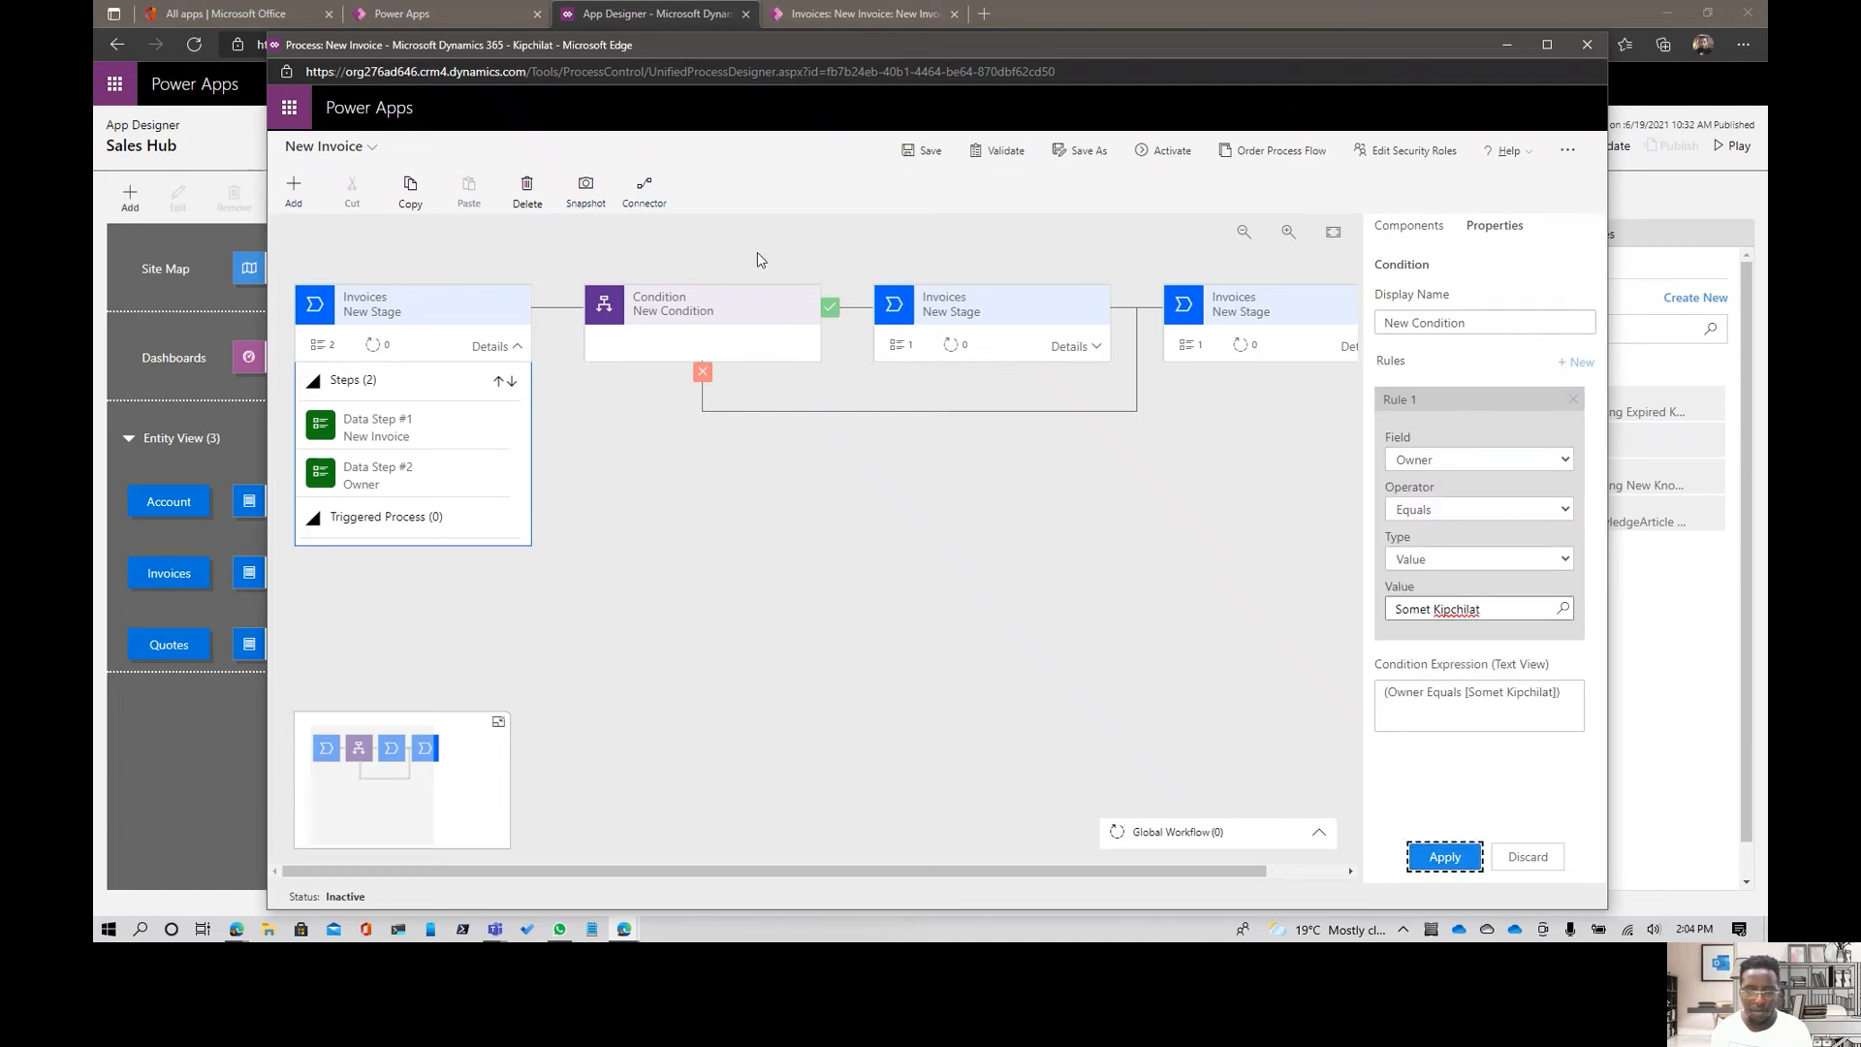
left_click(923, 150)
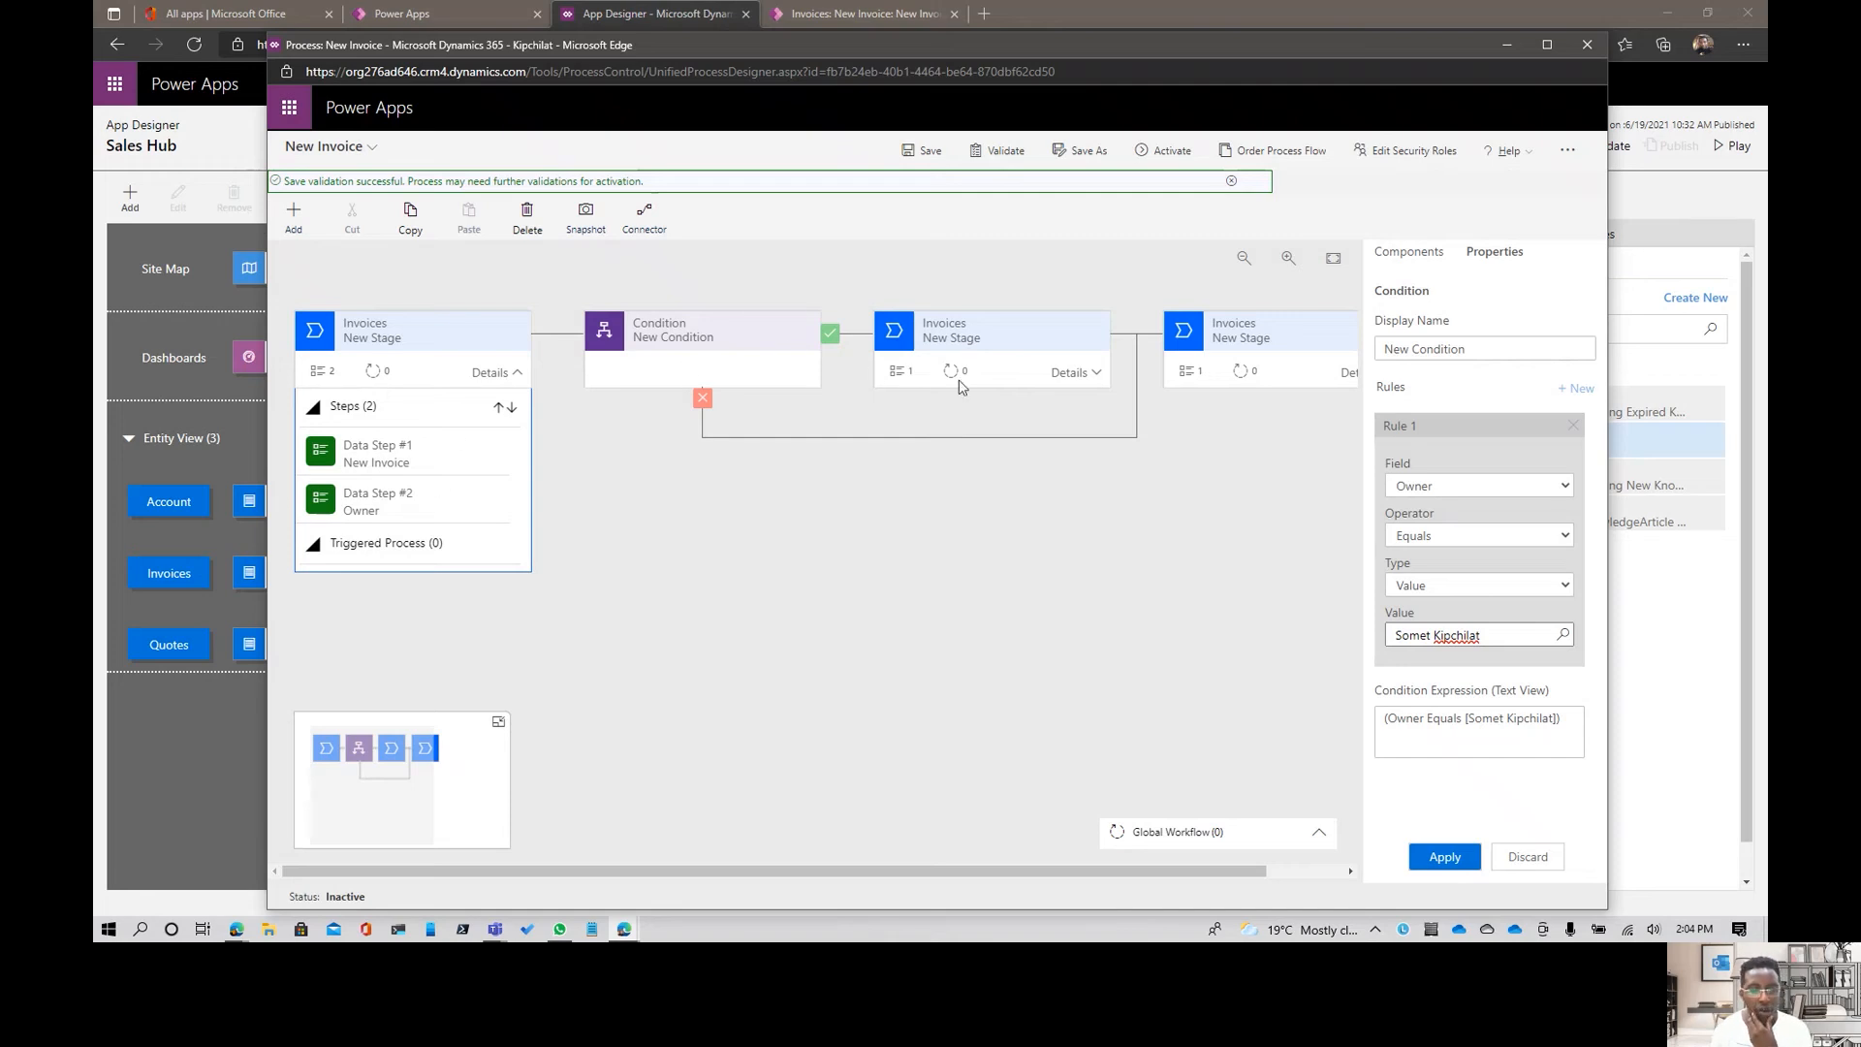
- Review the data fields available for the Status data step in the stage directly after the condition
left_click(1076, 372)
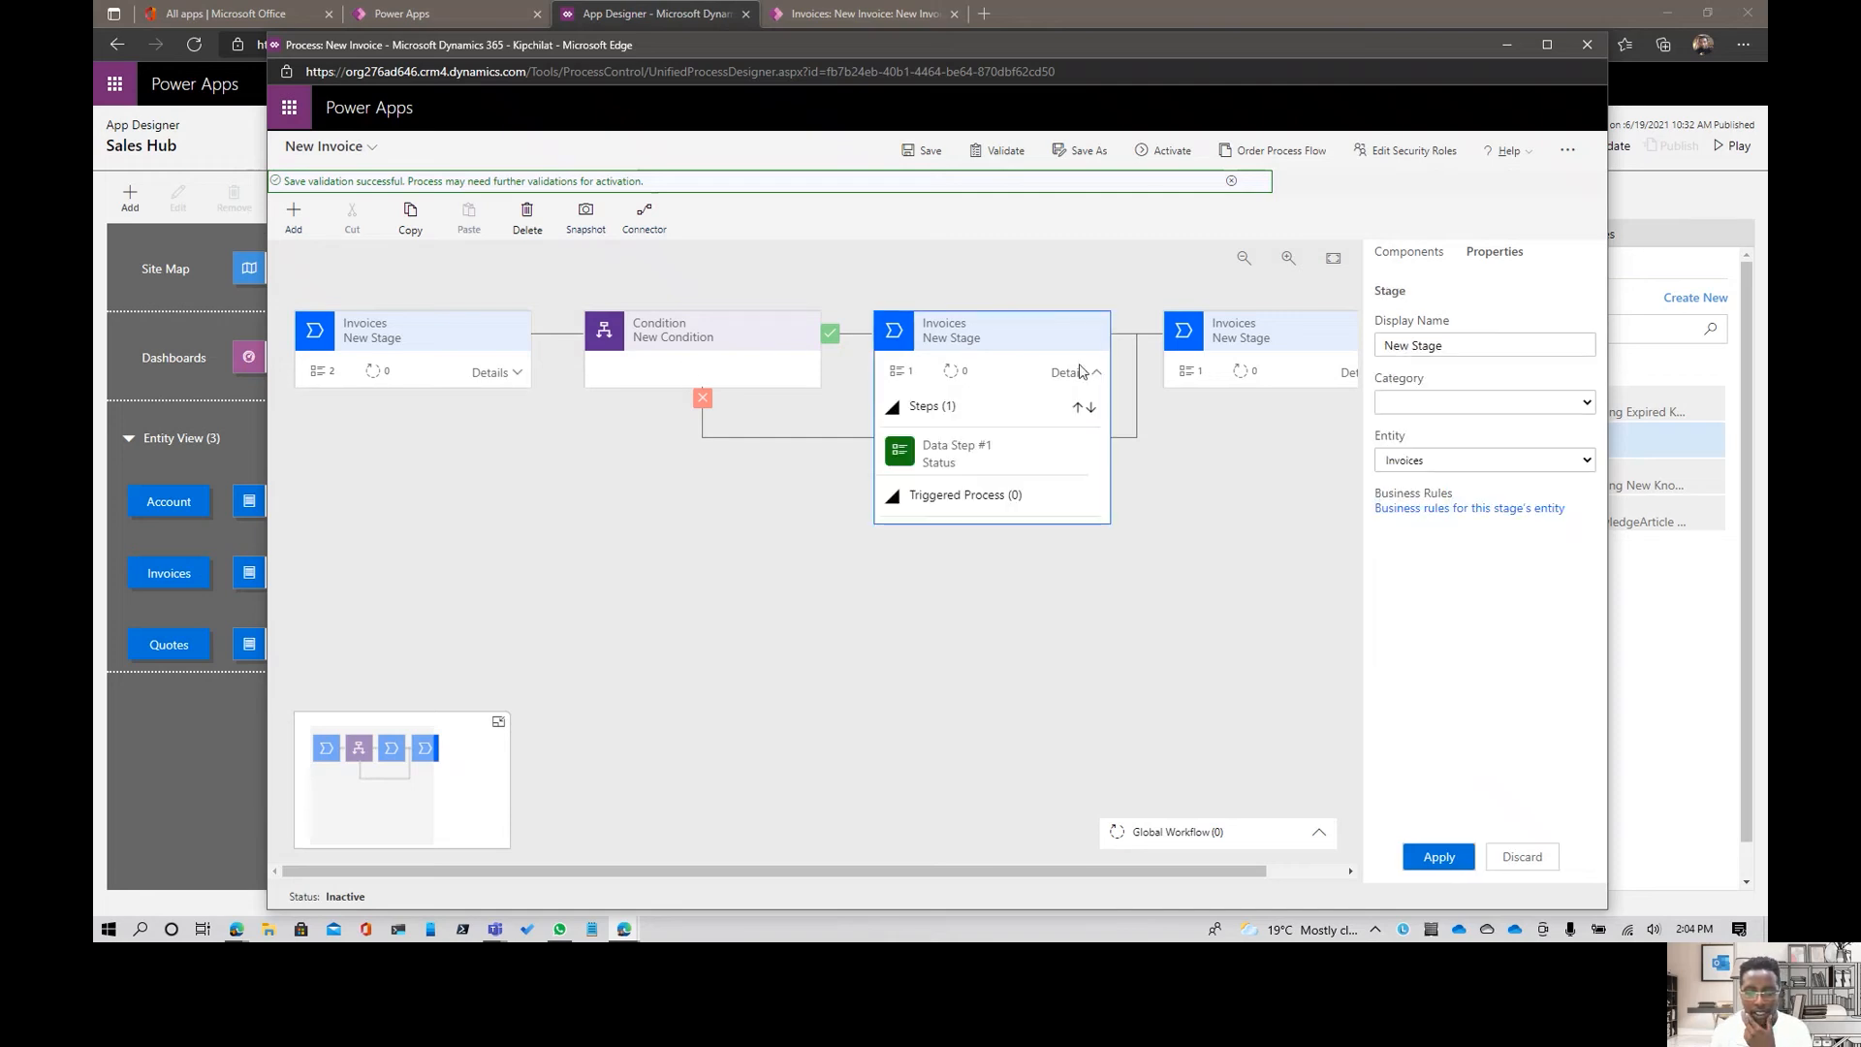
left_click(977, 470)
left_click(1533, 403)
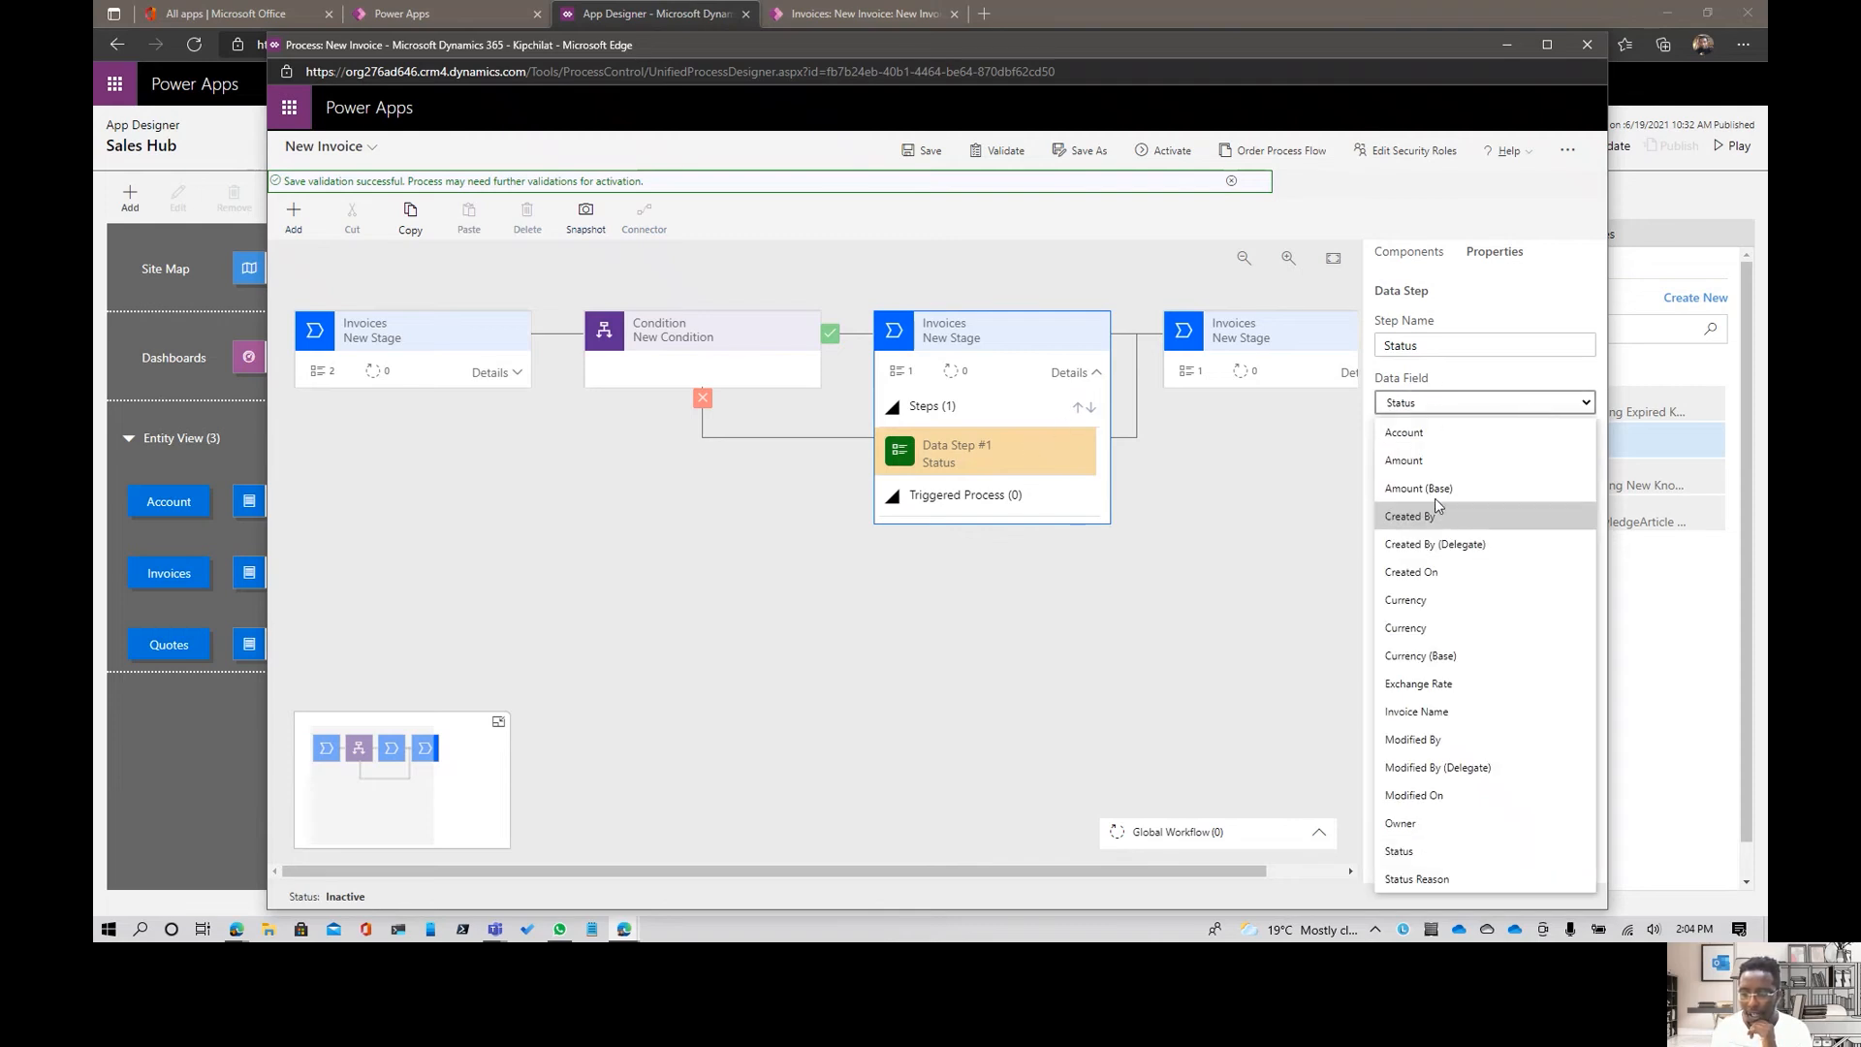
left_click(1469, 408)
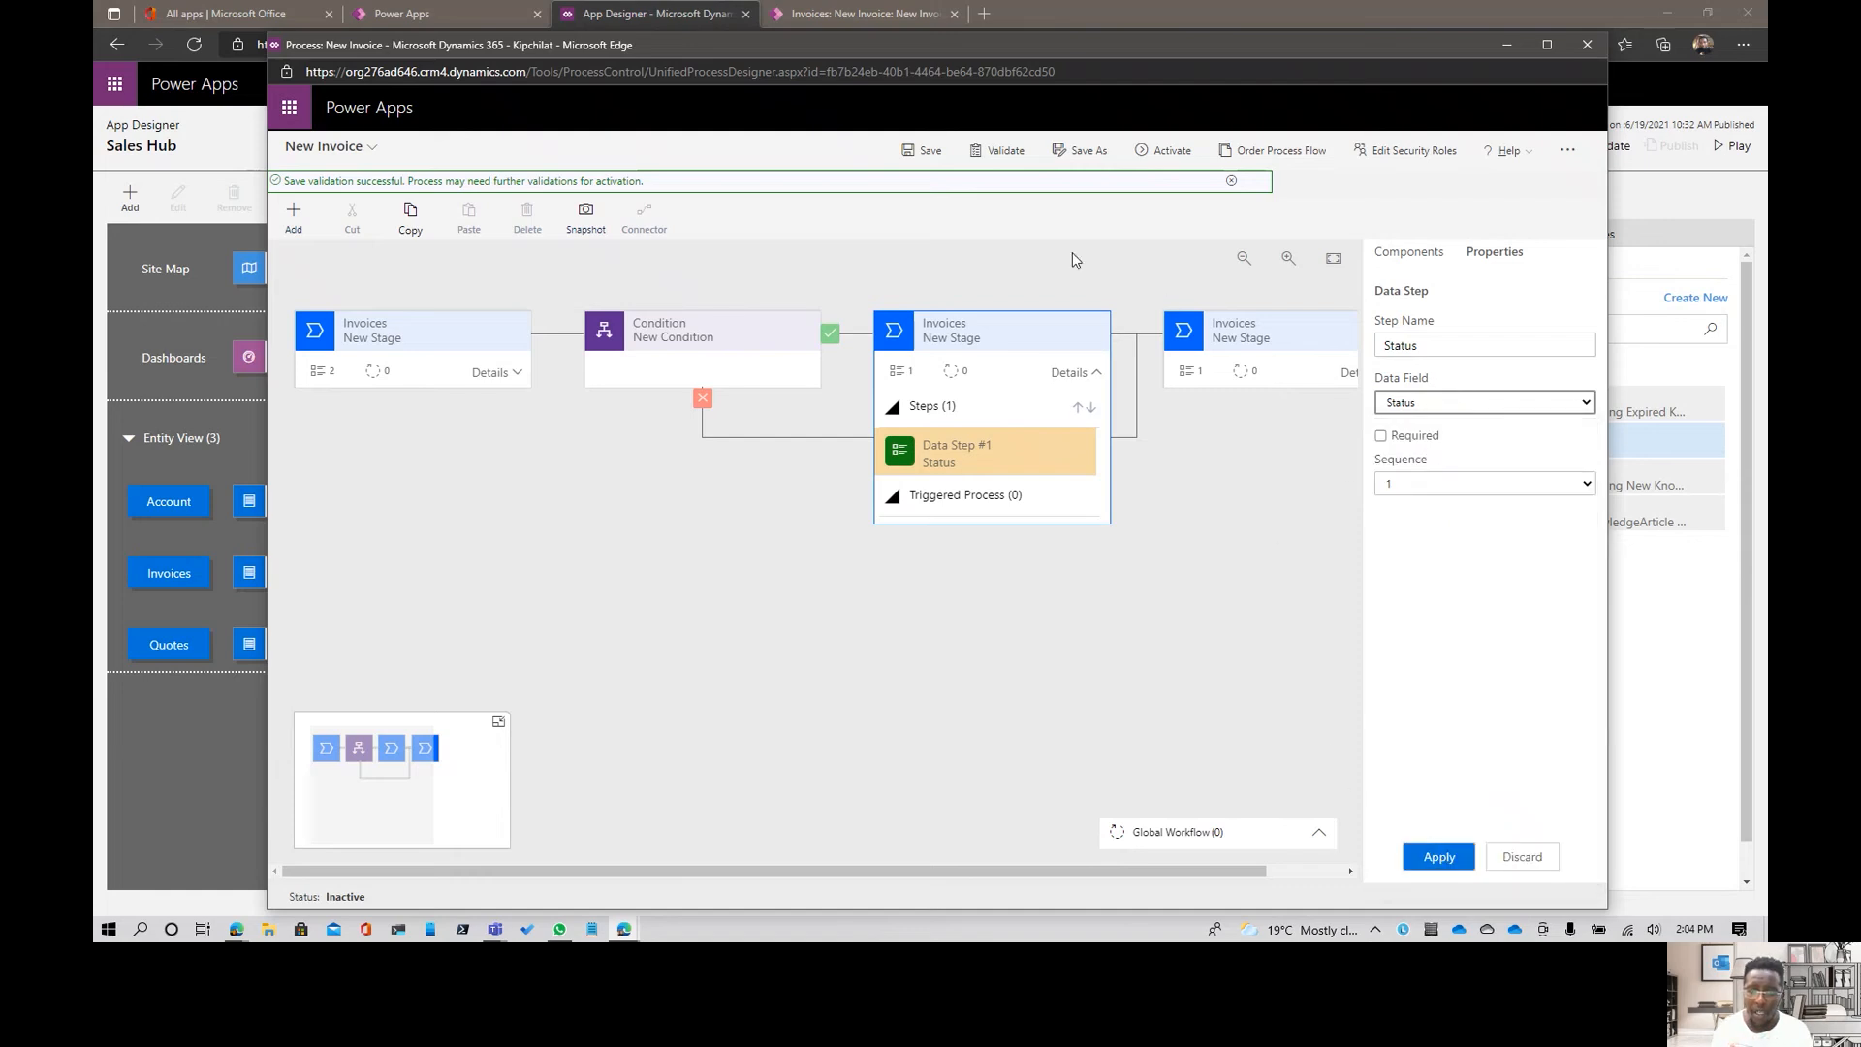
- Validate and save the New Invoice business process flow
left_click(999, 209)
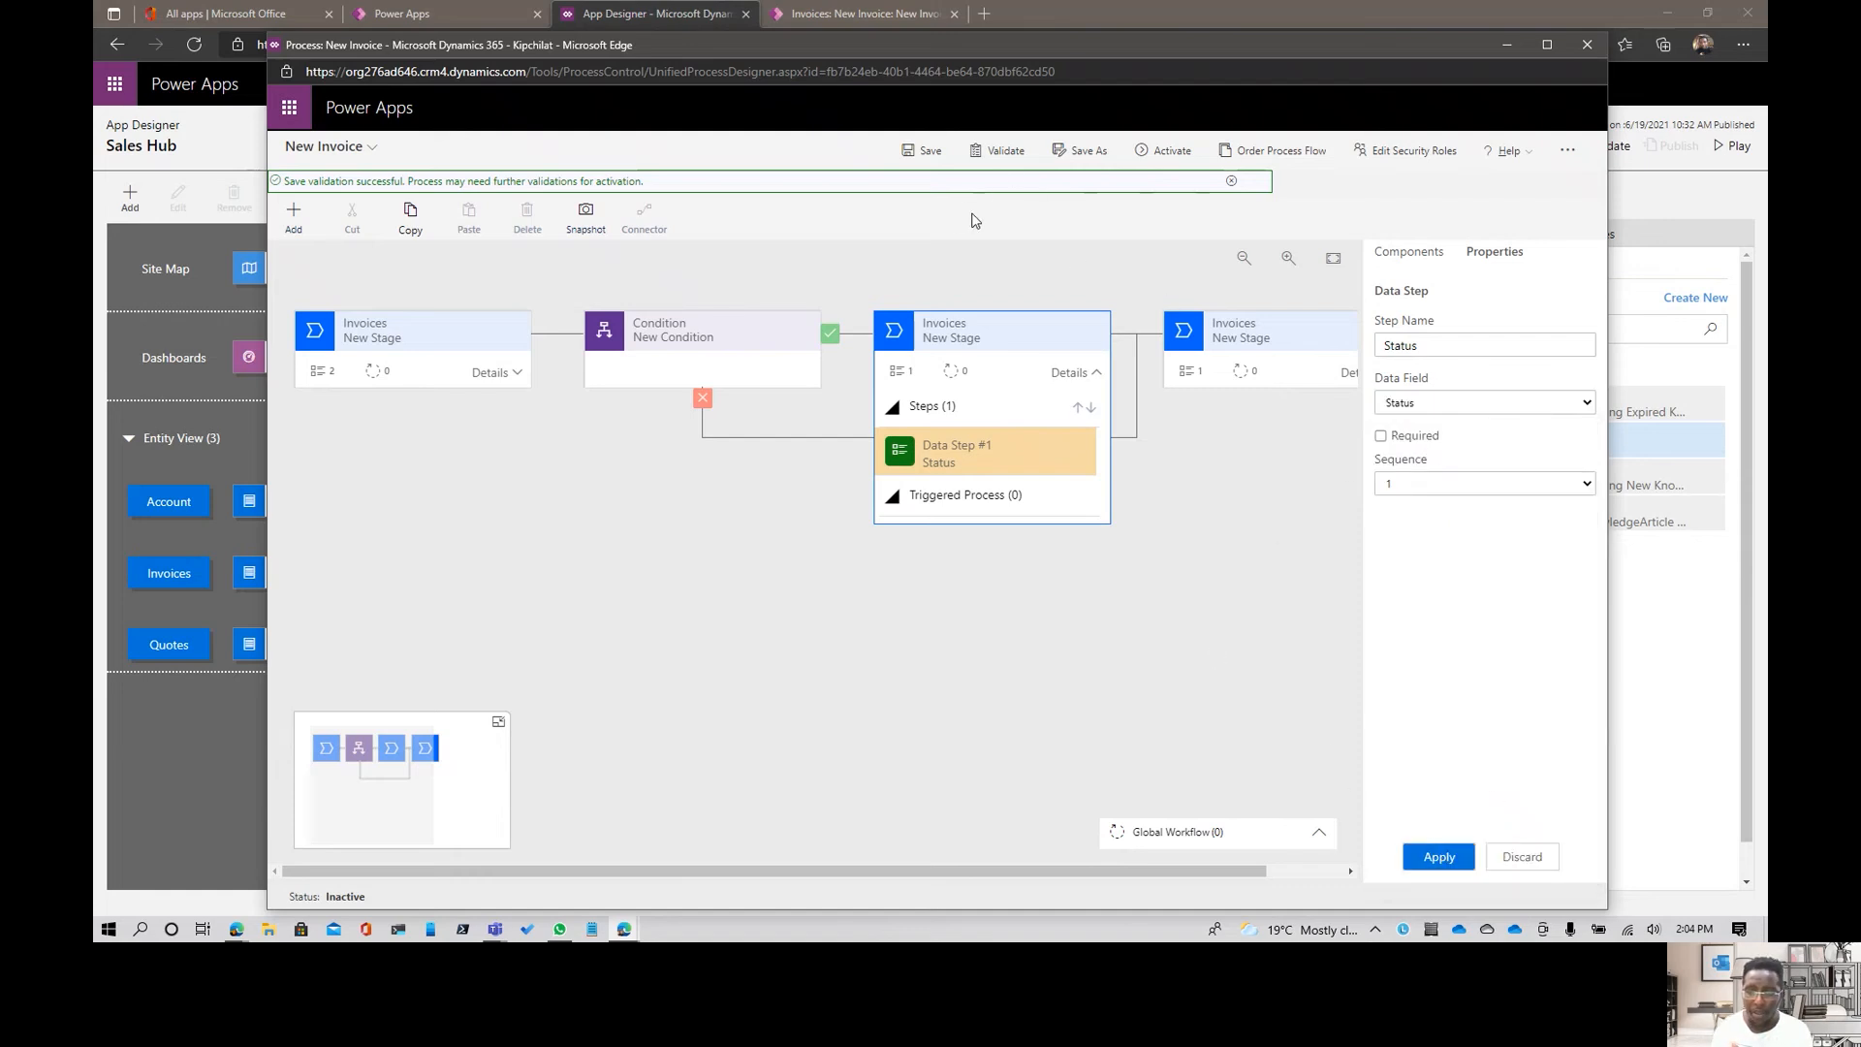
left_click(999, 150)
left_click(905, 156)
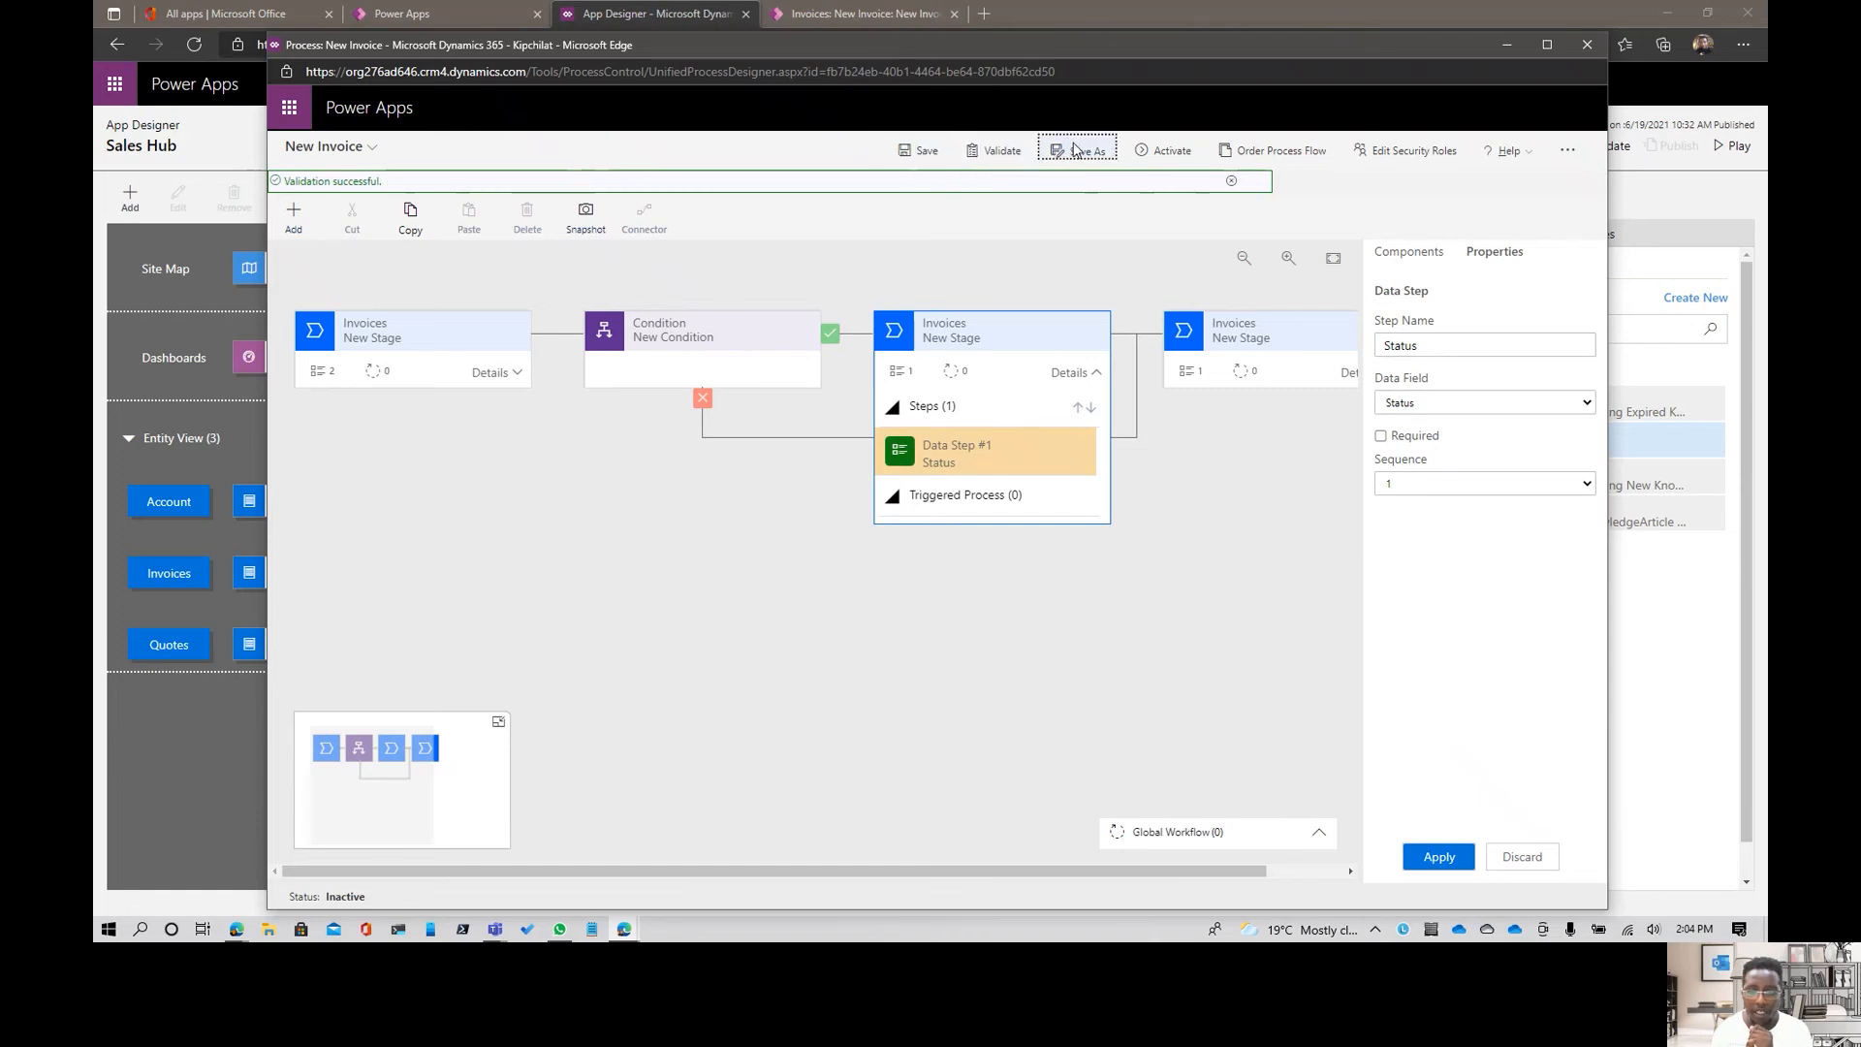
- Activate the New Invoice business process flow and close its designer window
left_click(1159, 151)
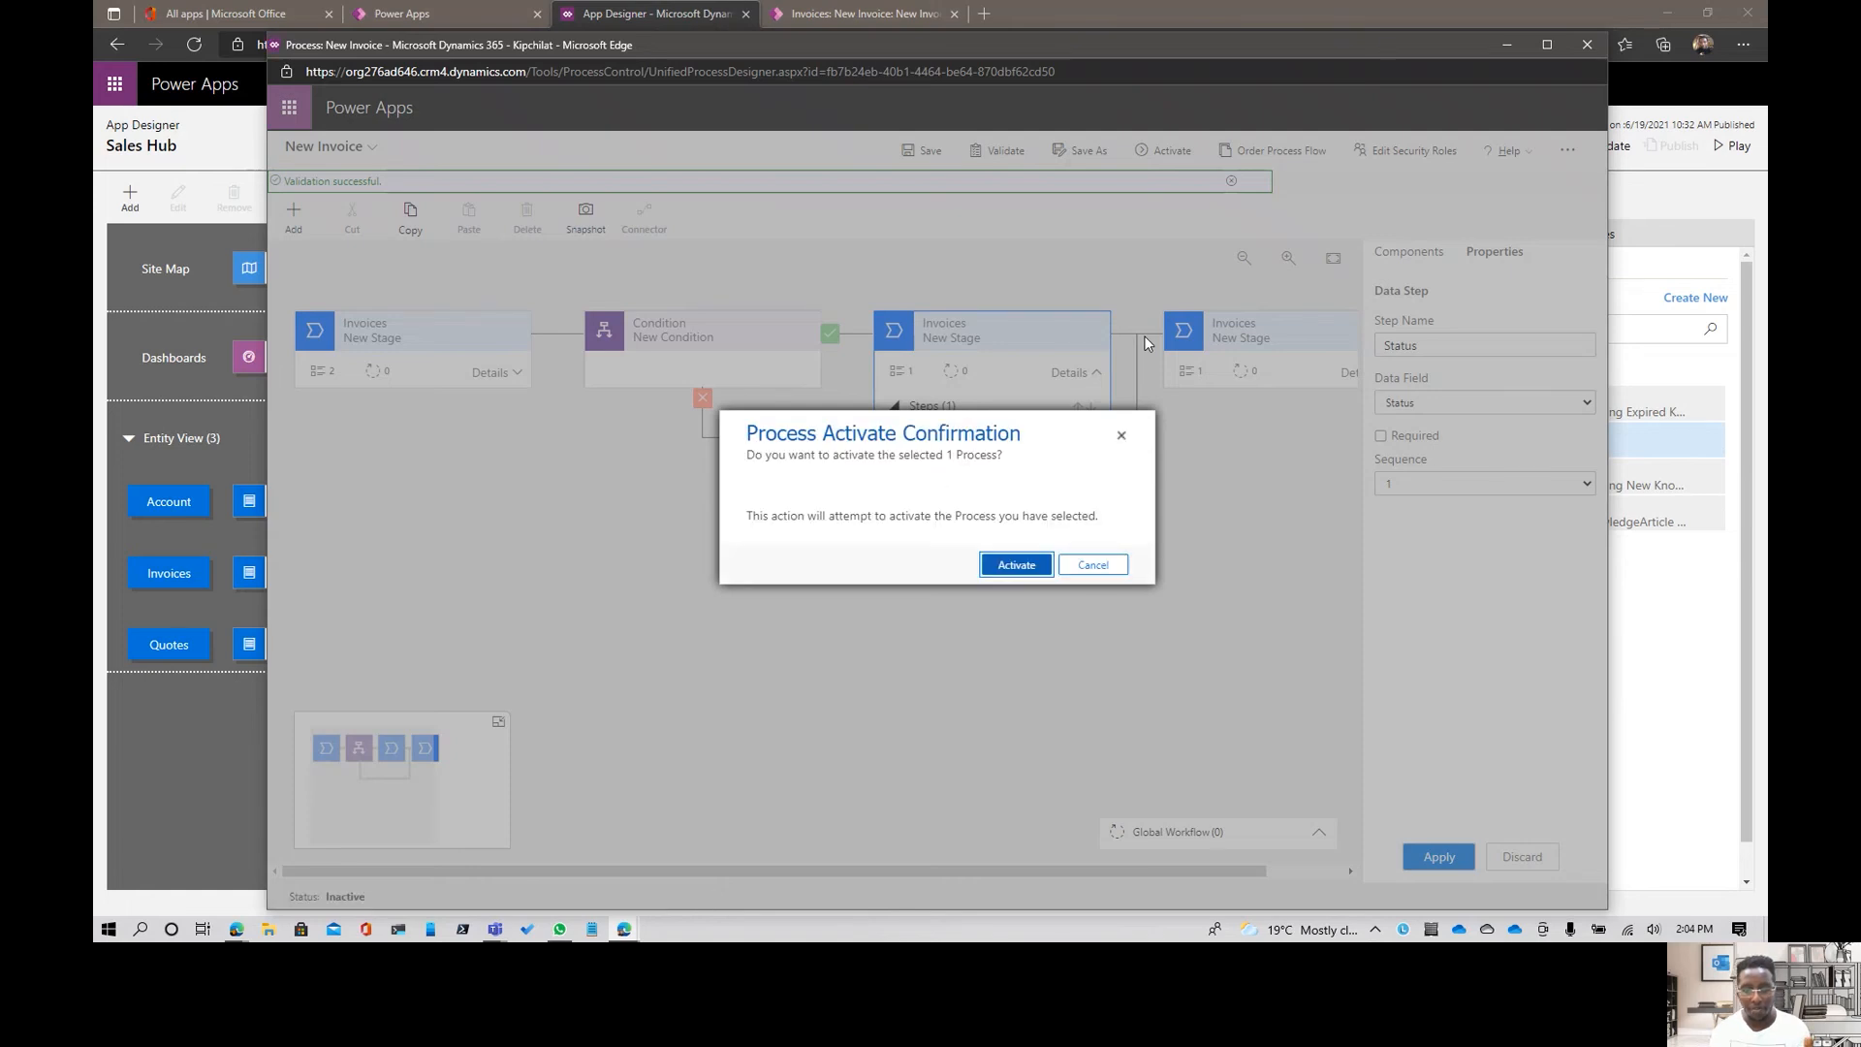
left_click(1025, 564)
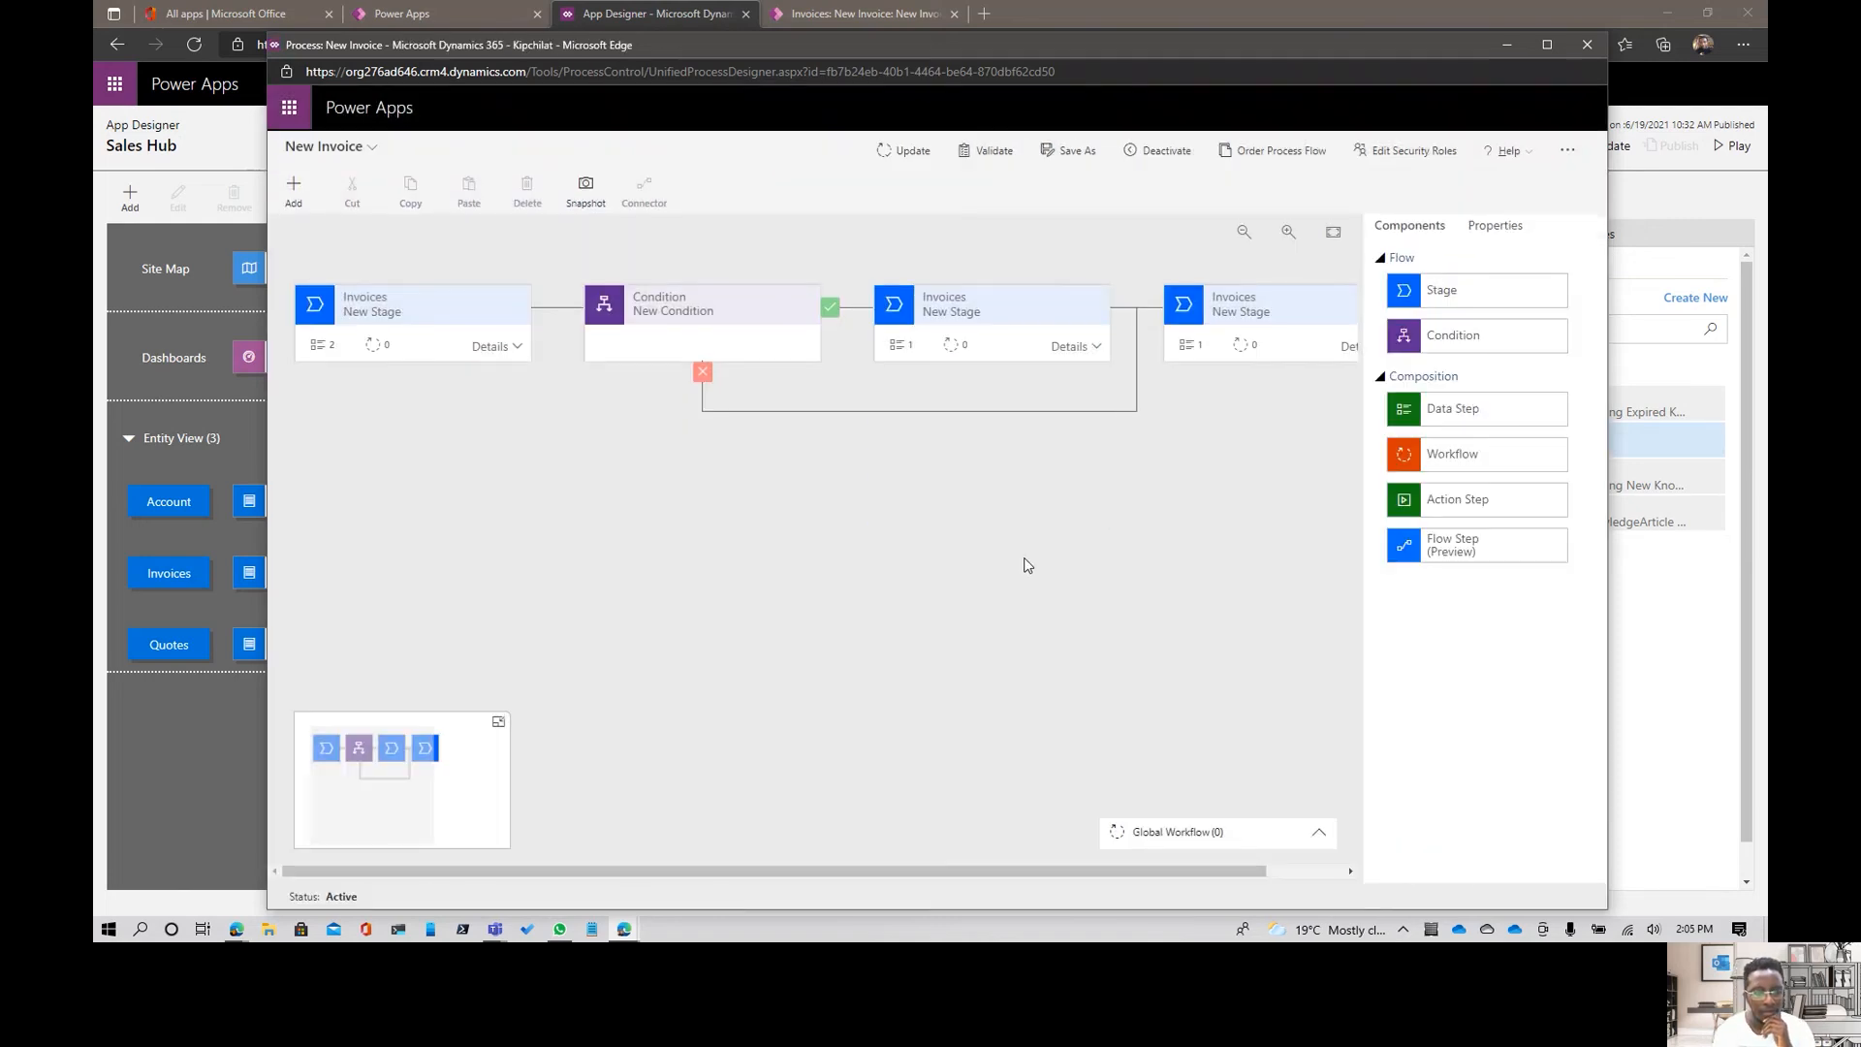
left_click(1588, 46)
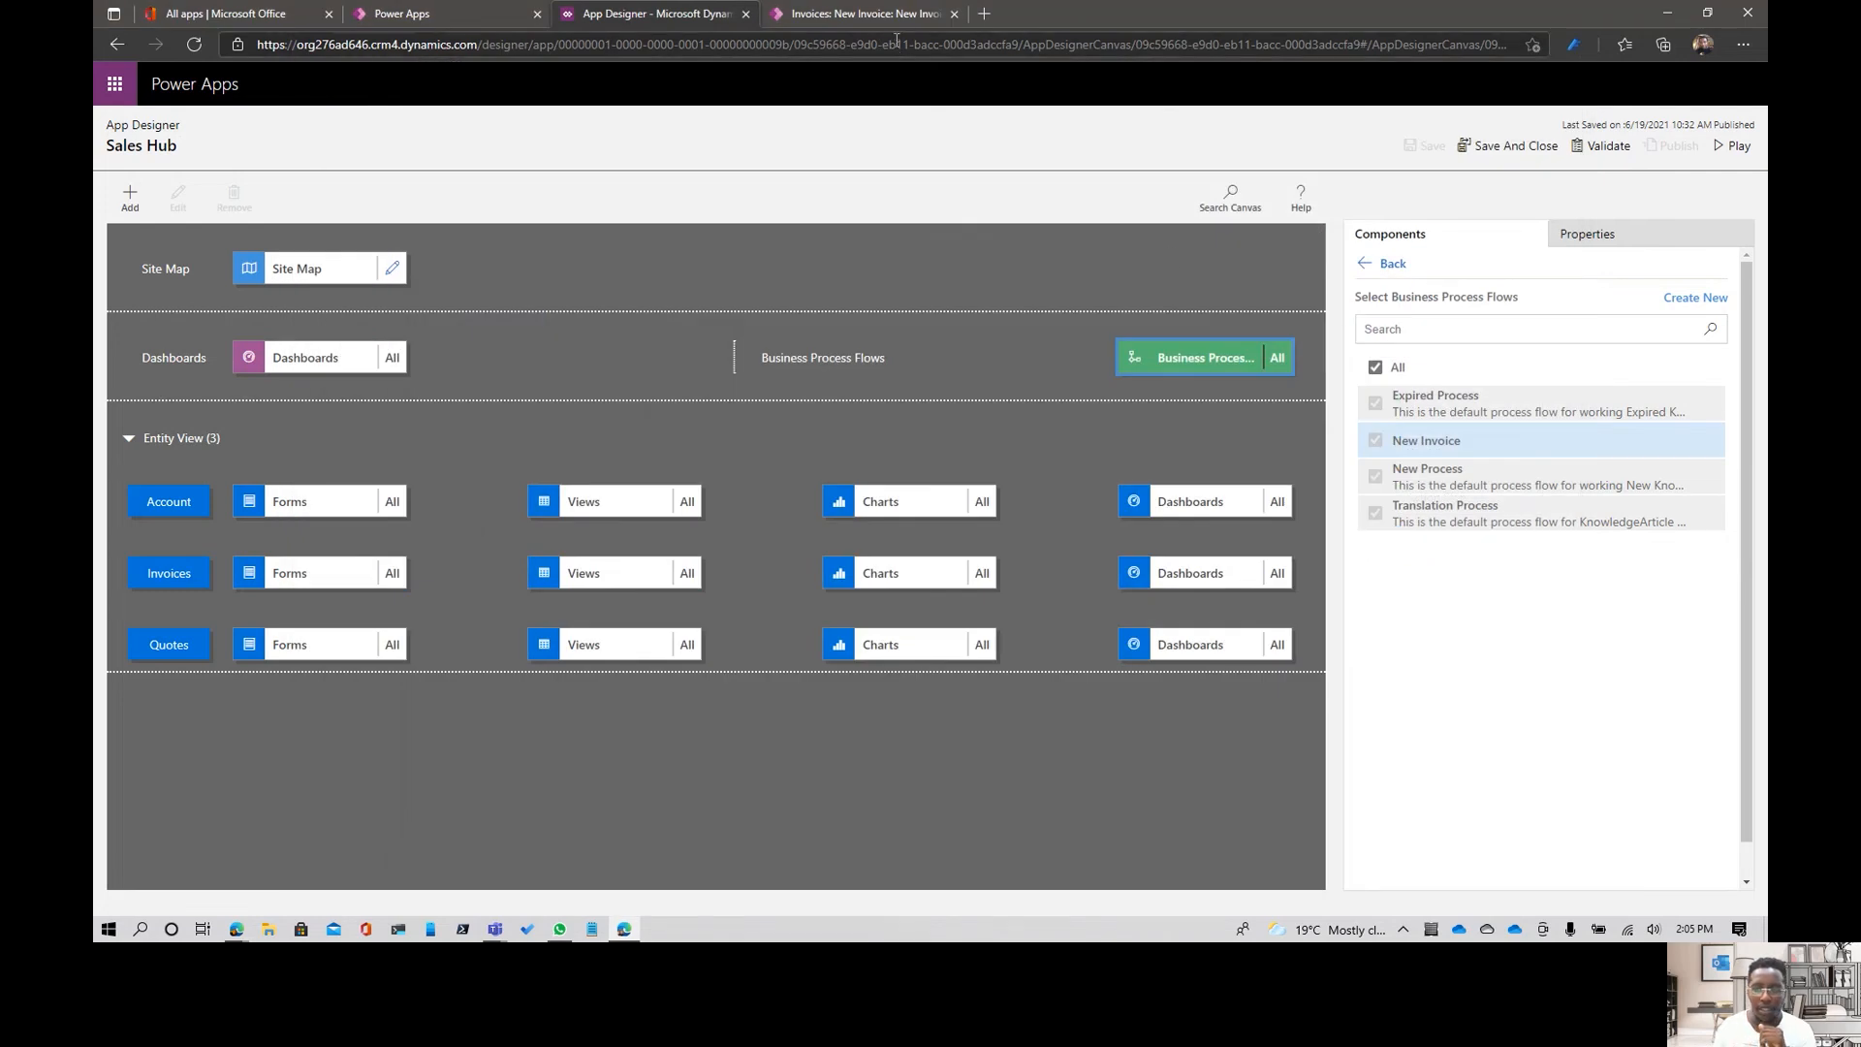
- Open the Invoices list in the running Sales Hub app and start a new invoice record
left_click(1549, 153)
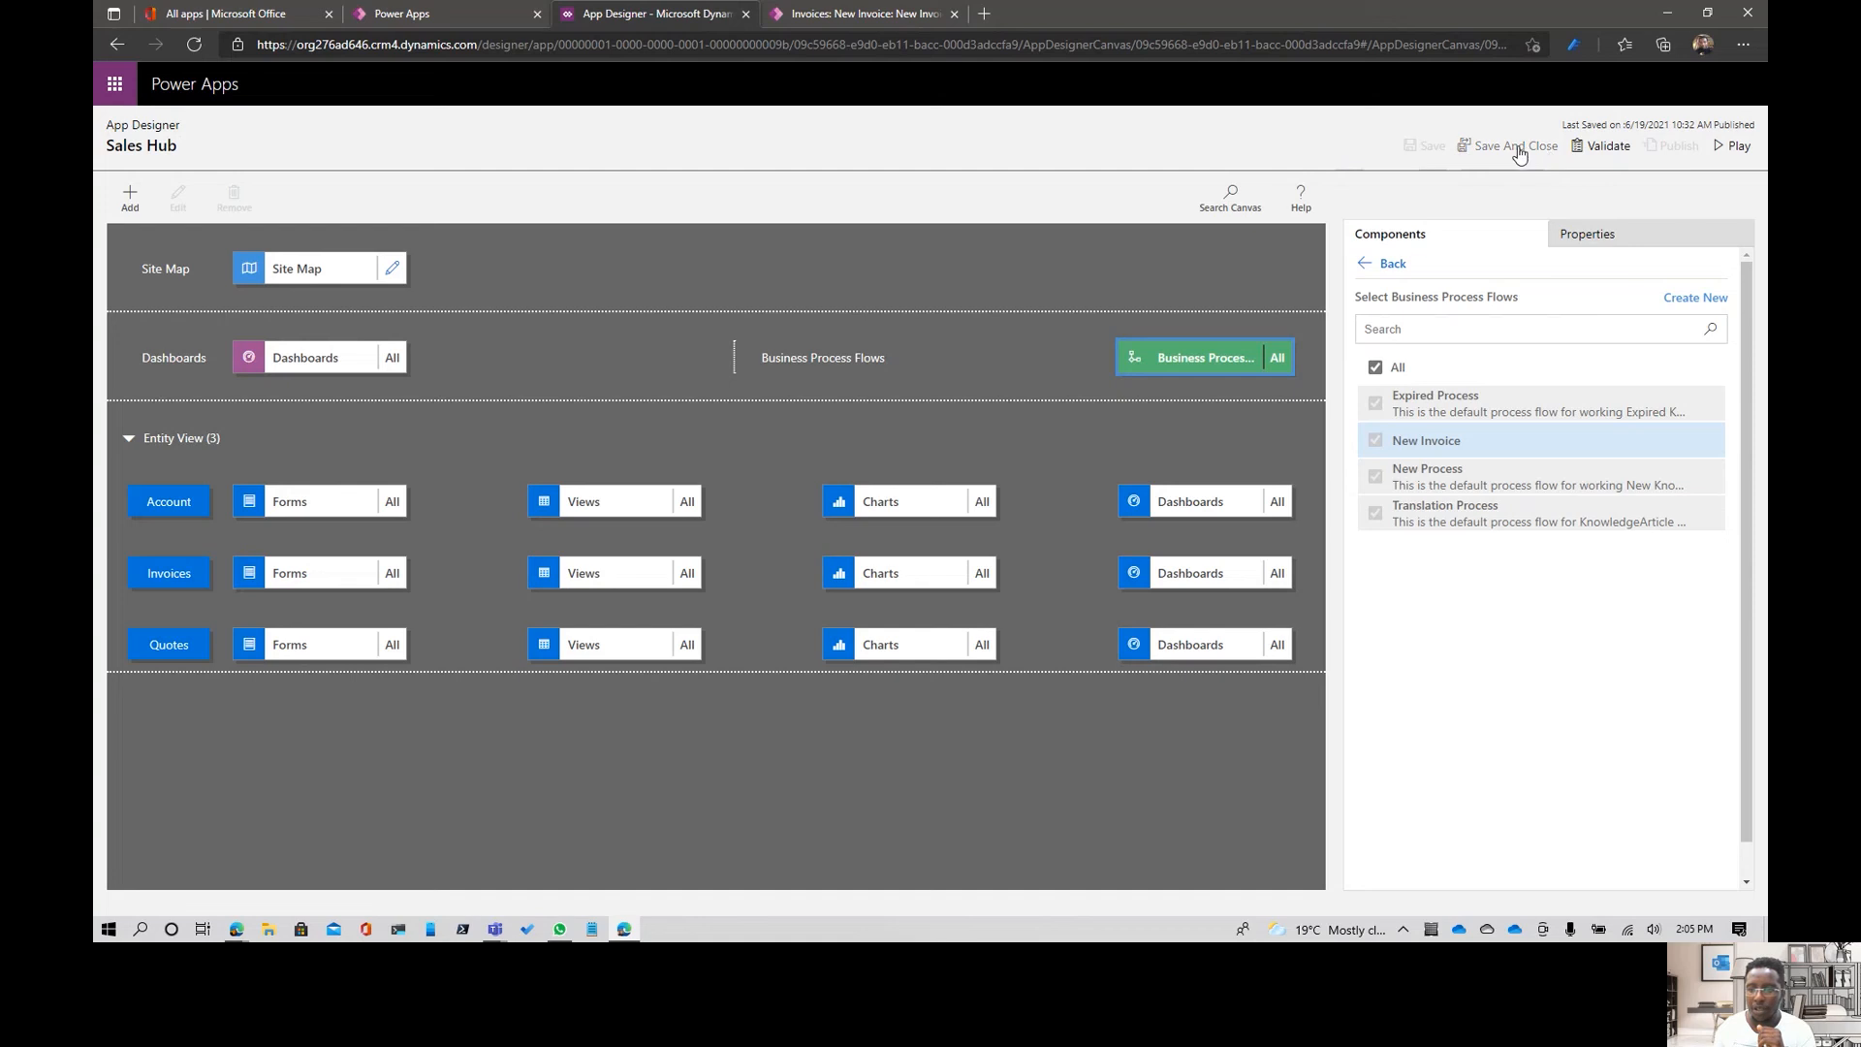
left_click(286, 121)
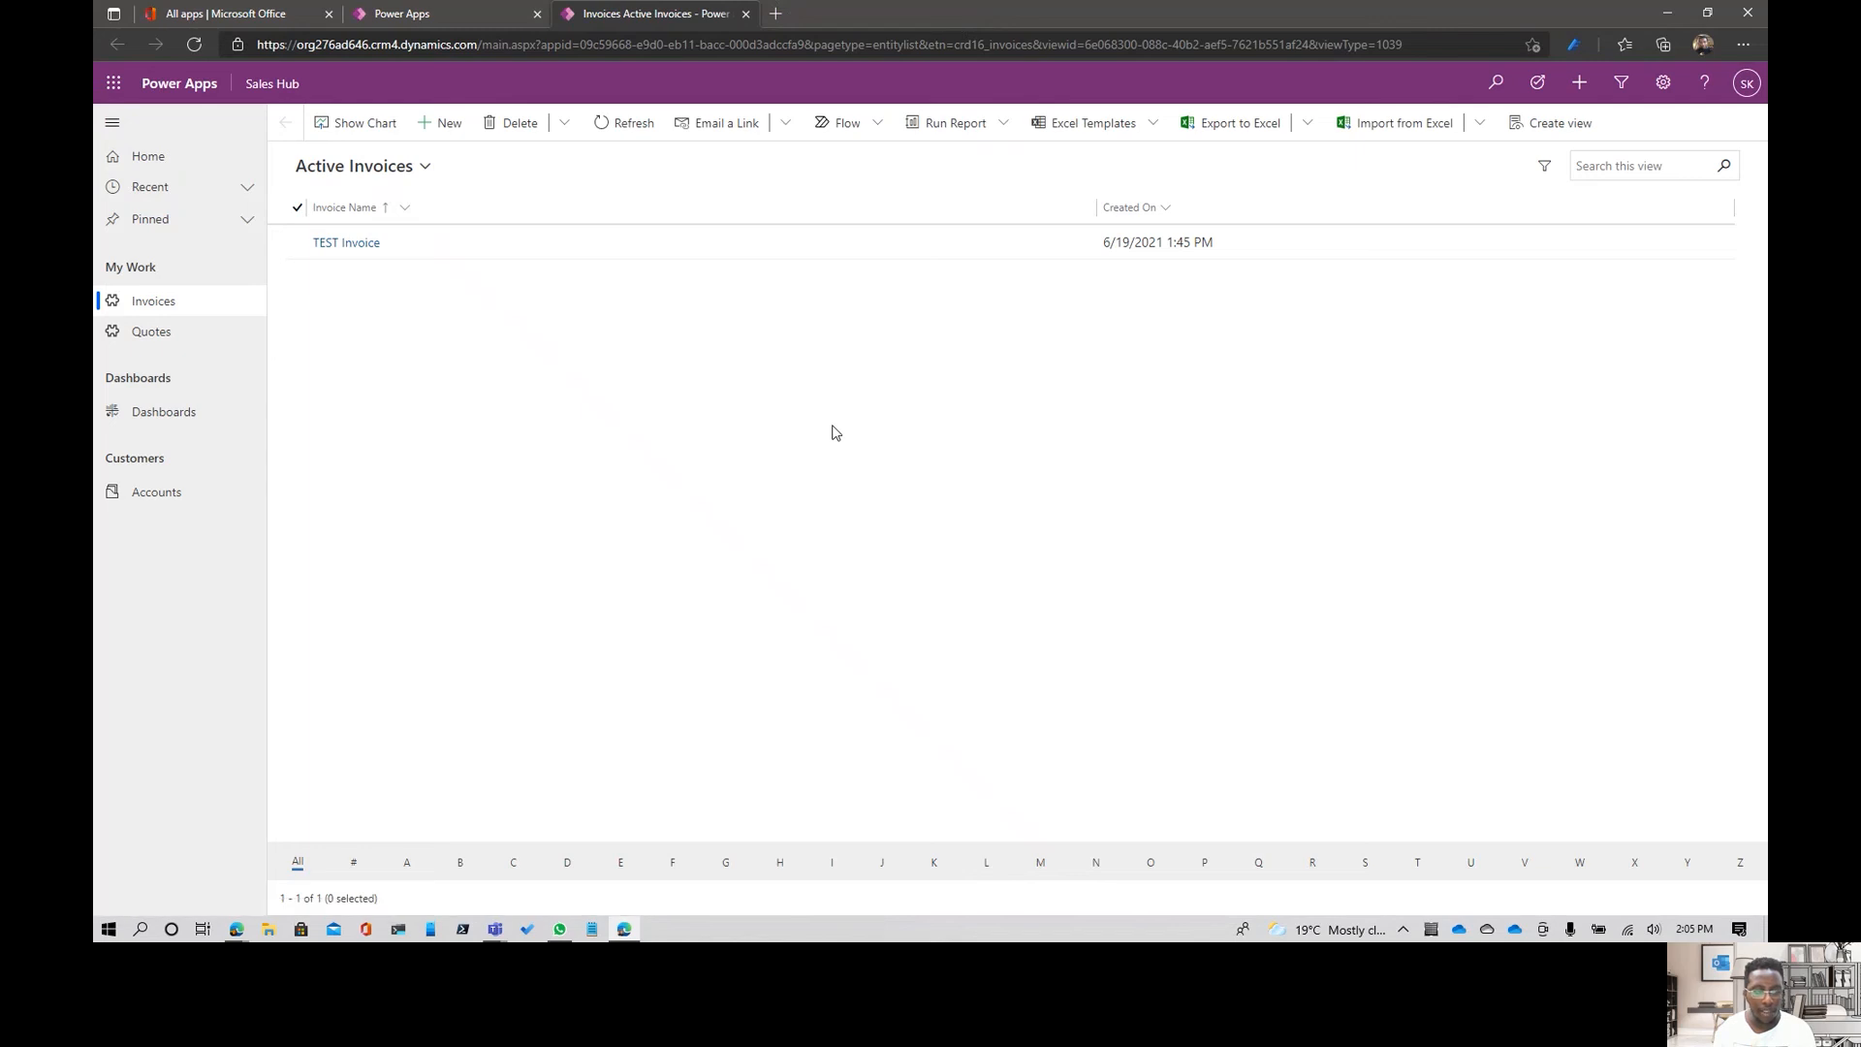
left_click(184, 306)
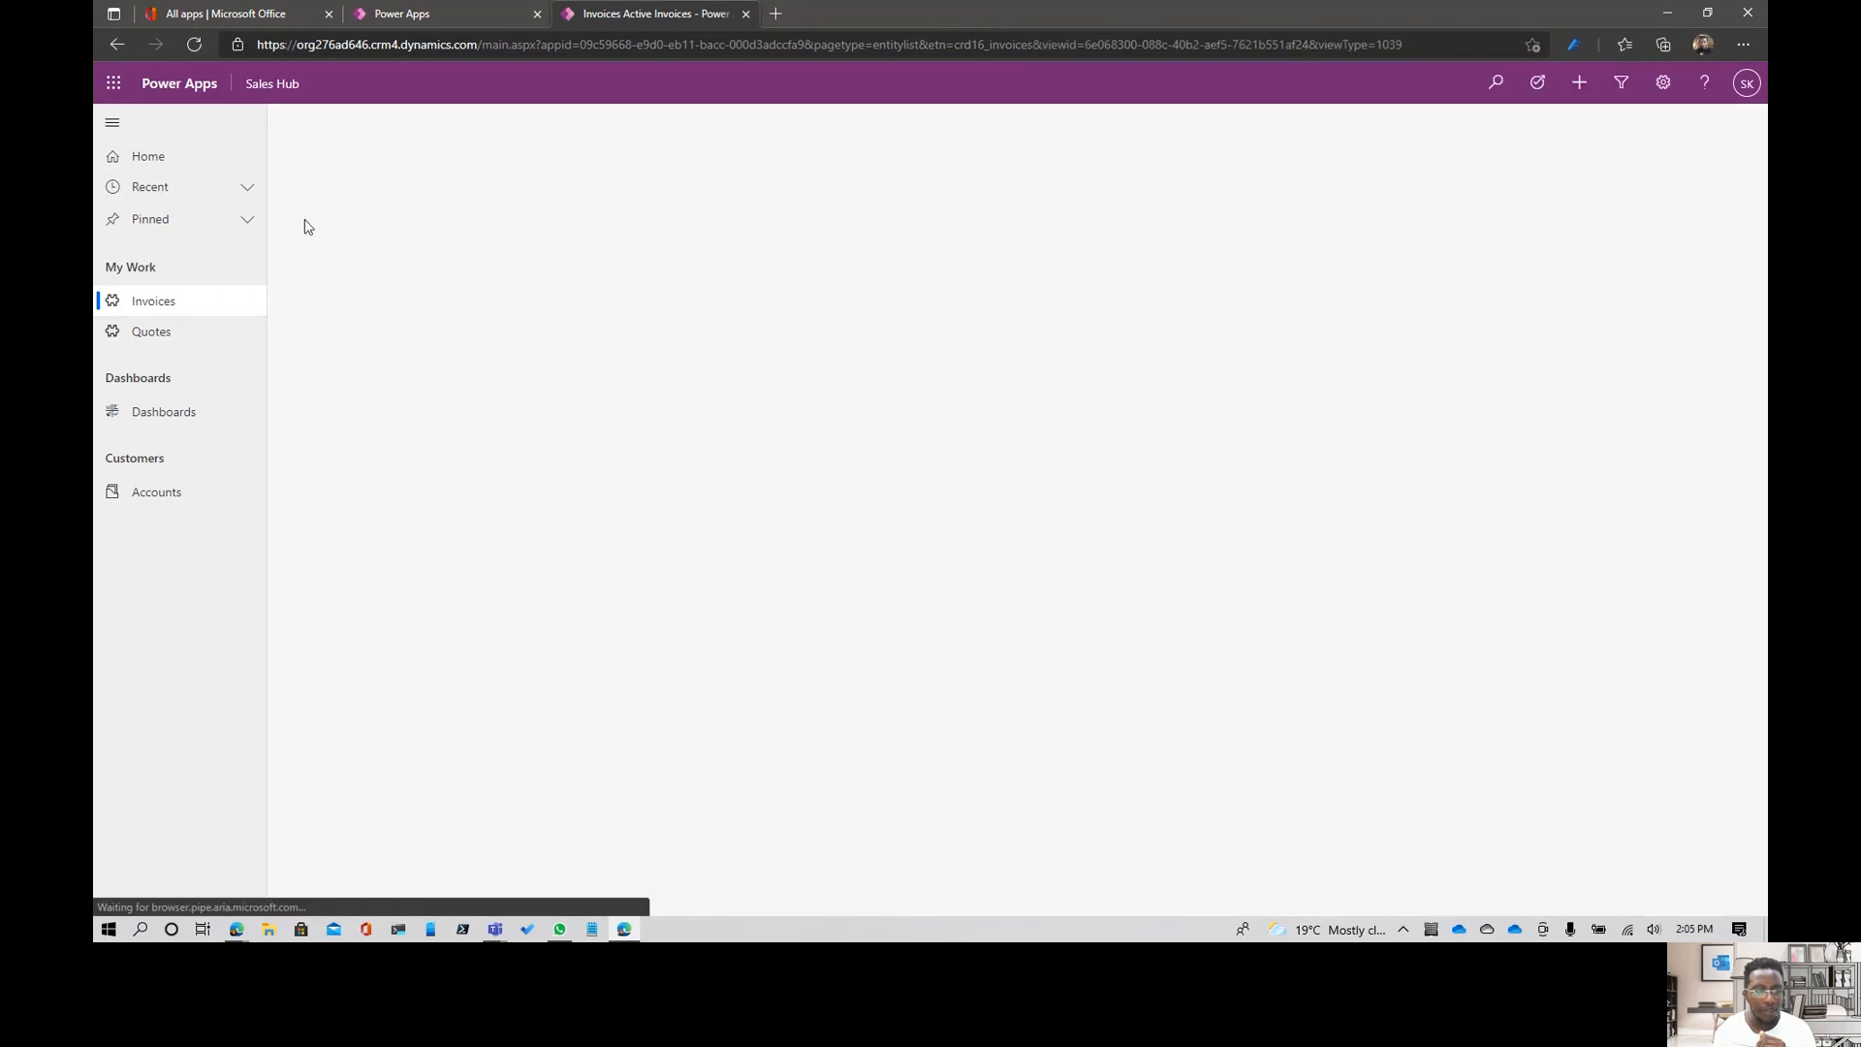
left_click(424, 121)
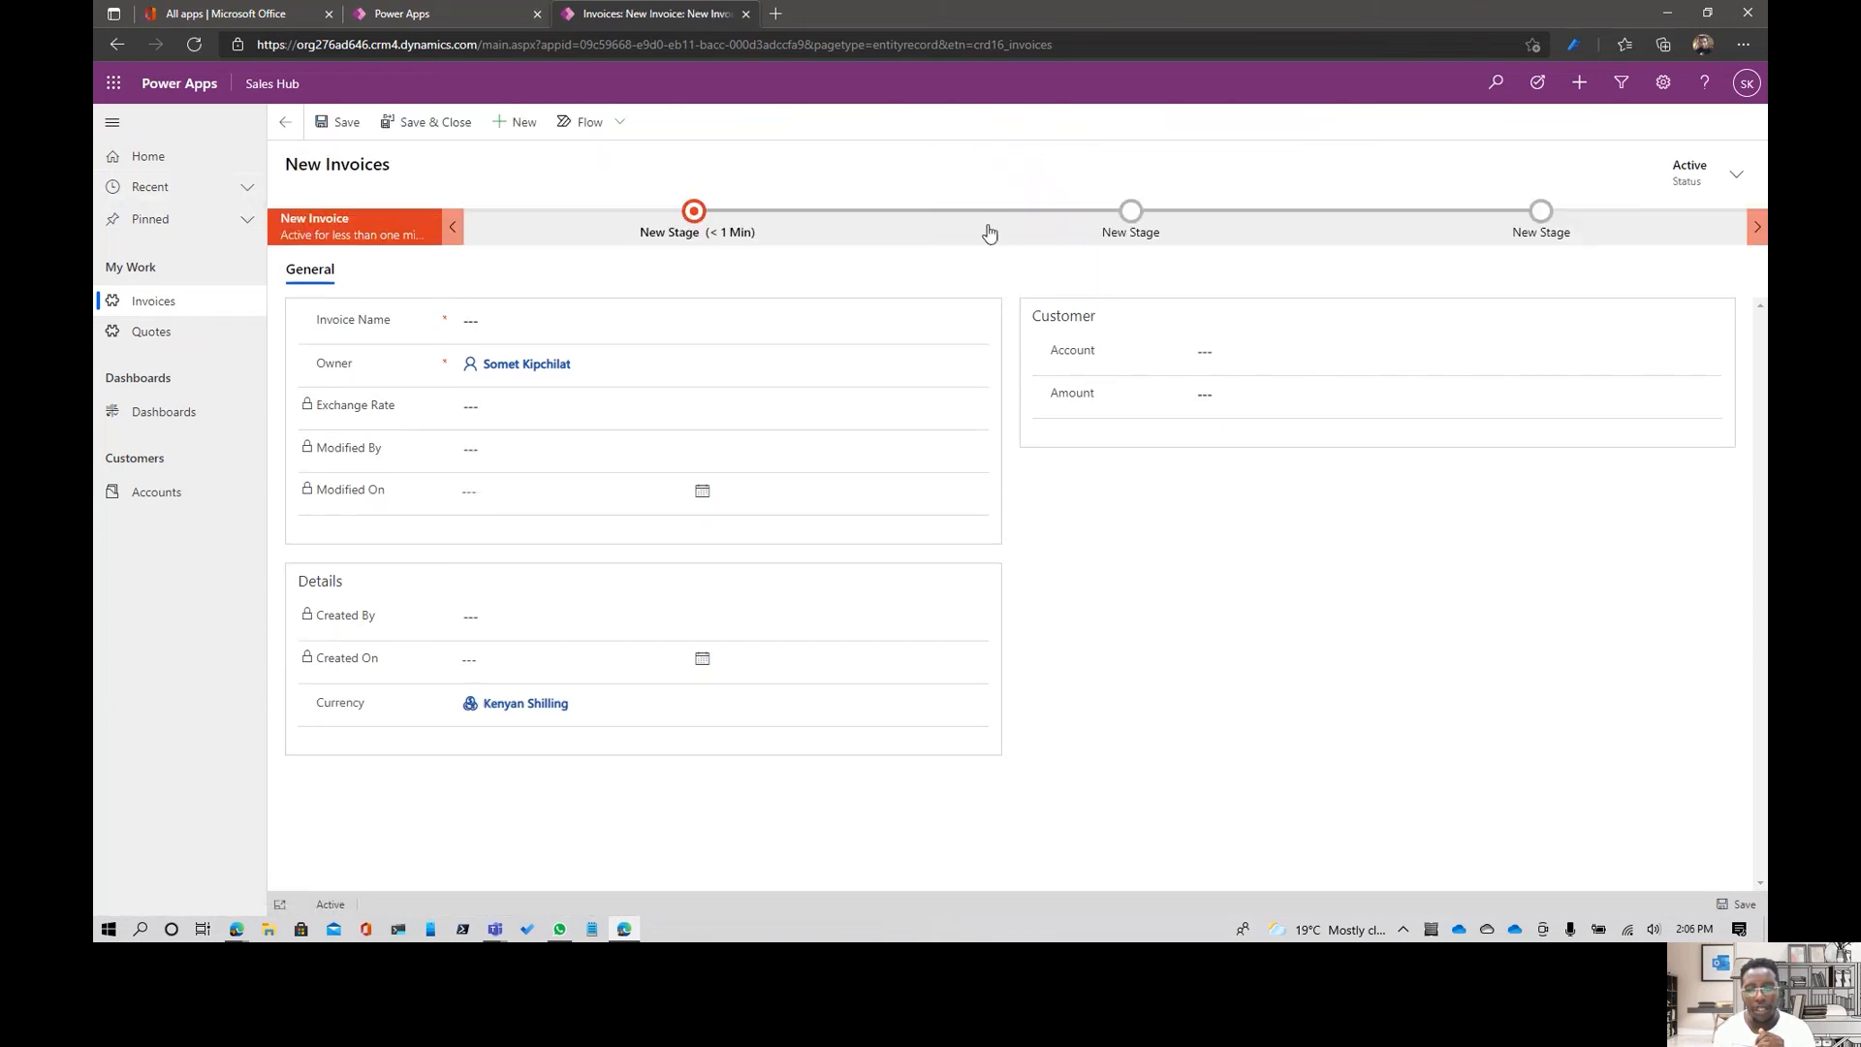
- Examine the fields requested in each of the three process stages on the new invoice form
left_click(694, 215)
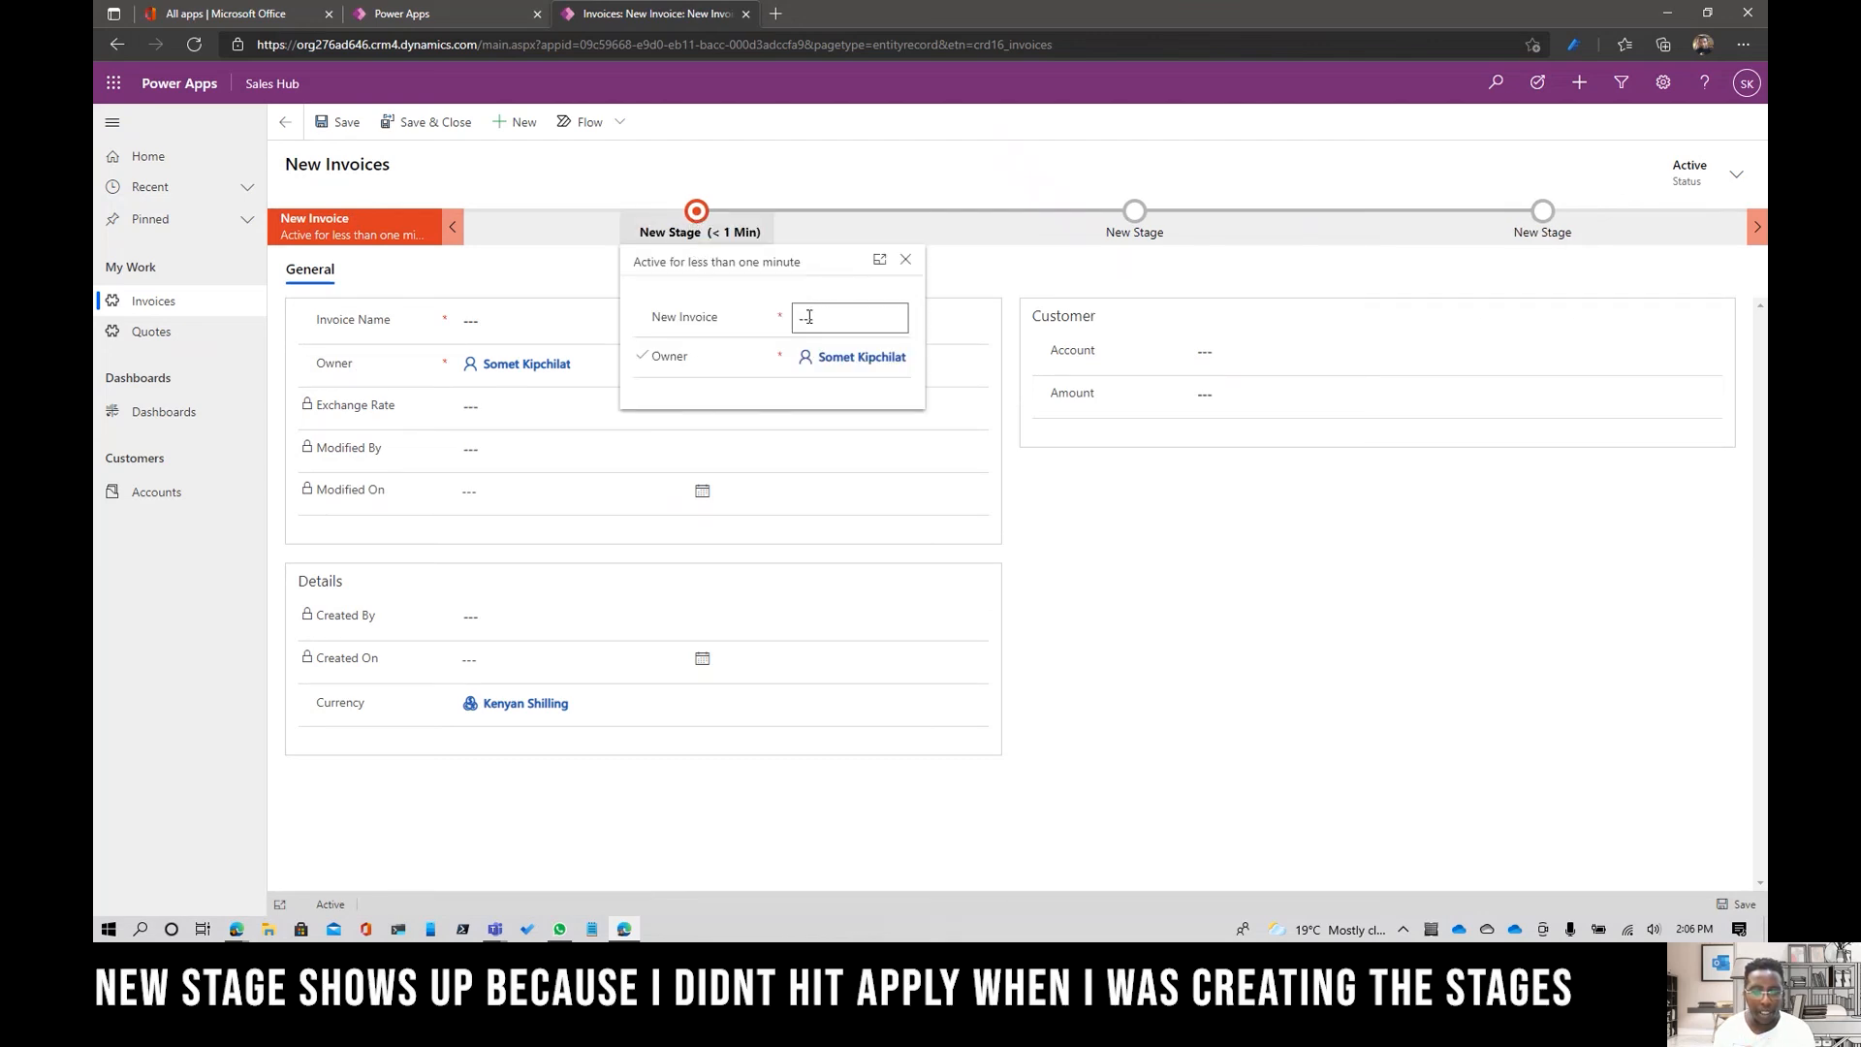
left_click(1131, 213)
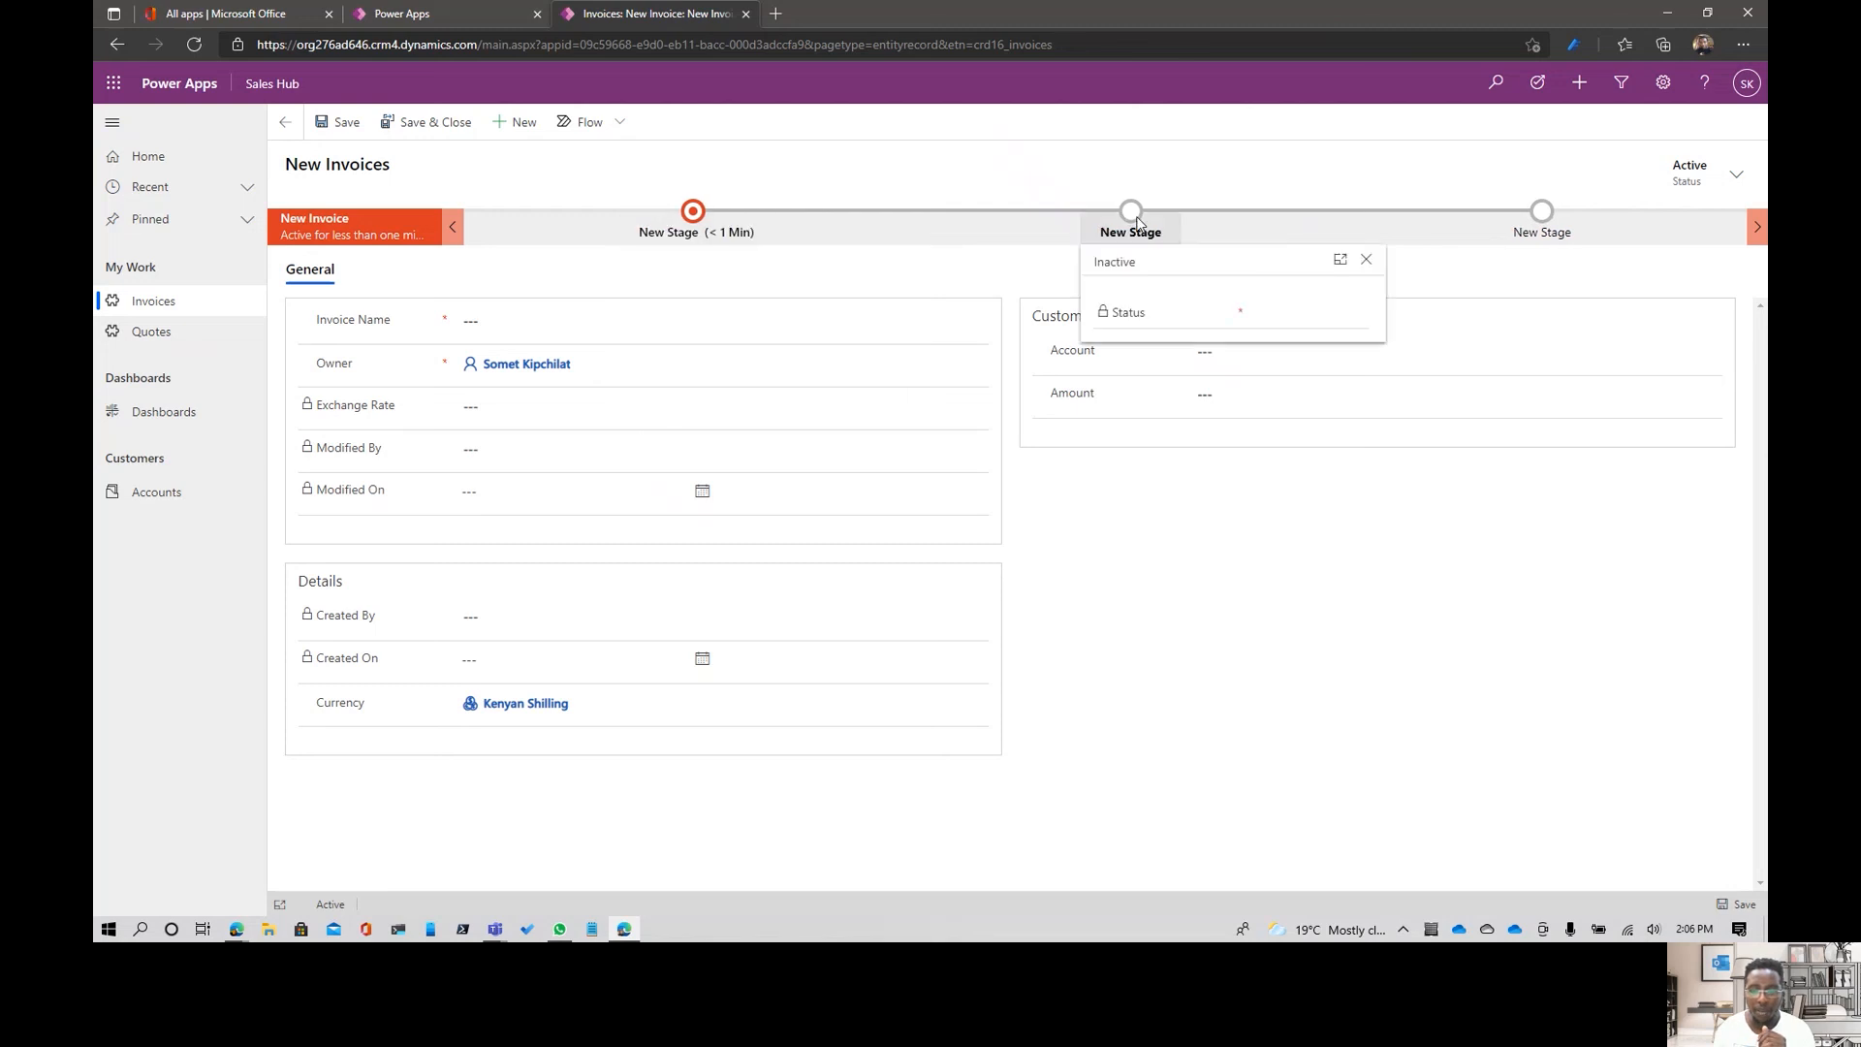
left_click(1551, 231)
left_click(1479, 318)
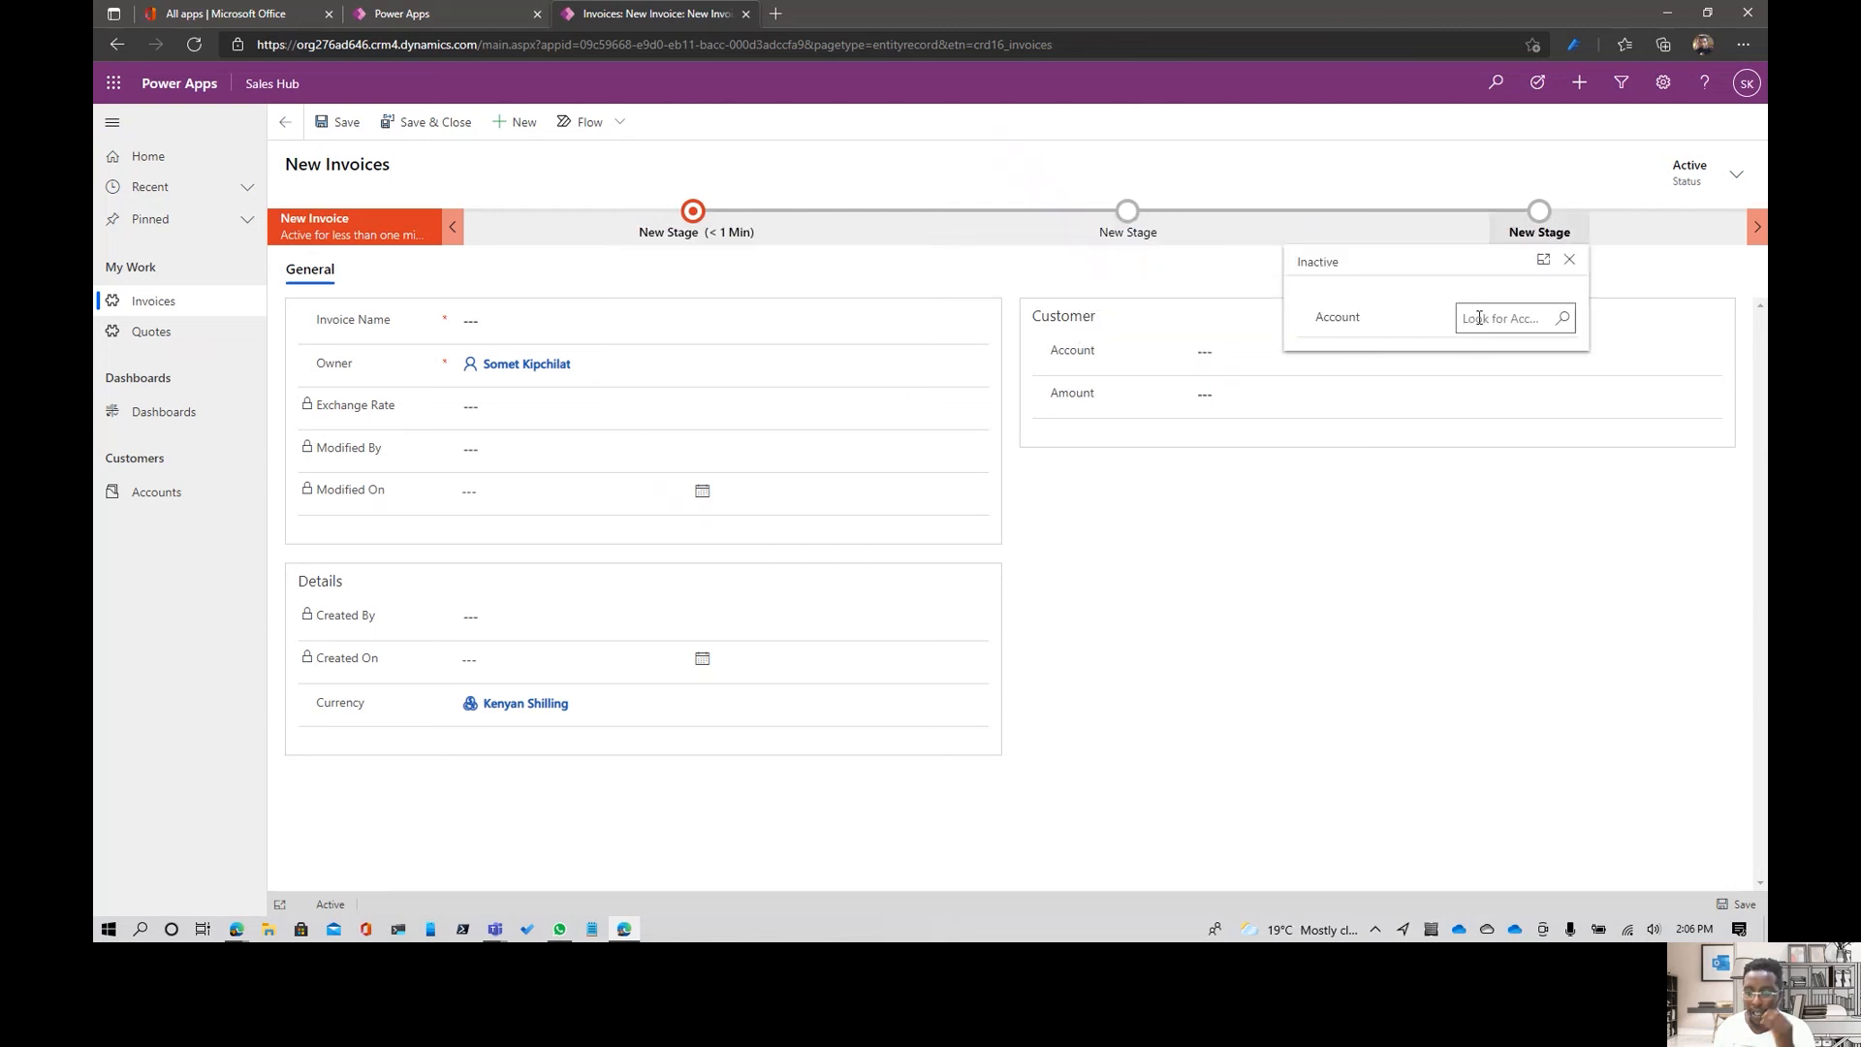
left_click(1371, 747)
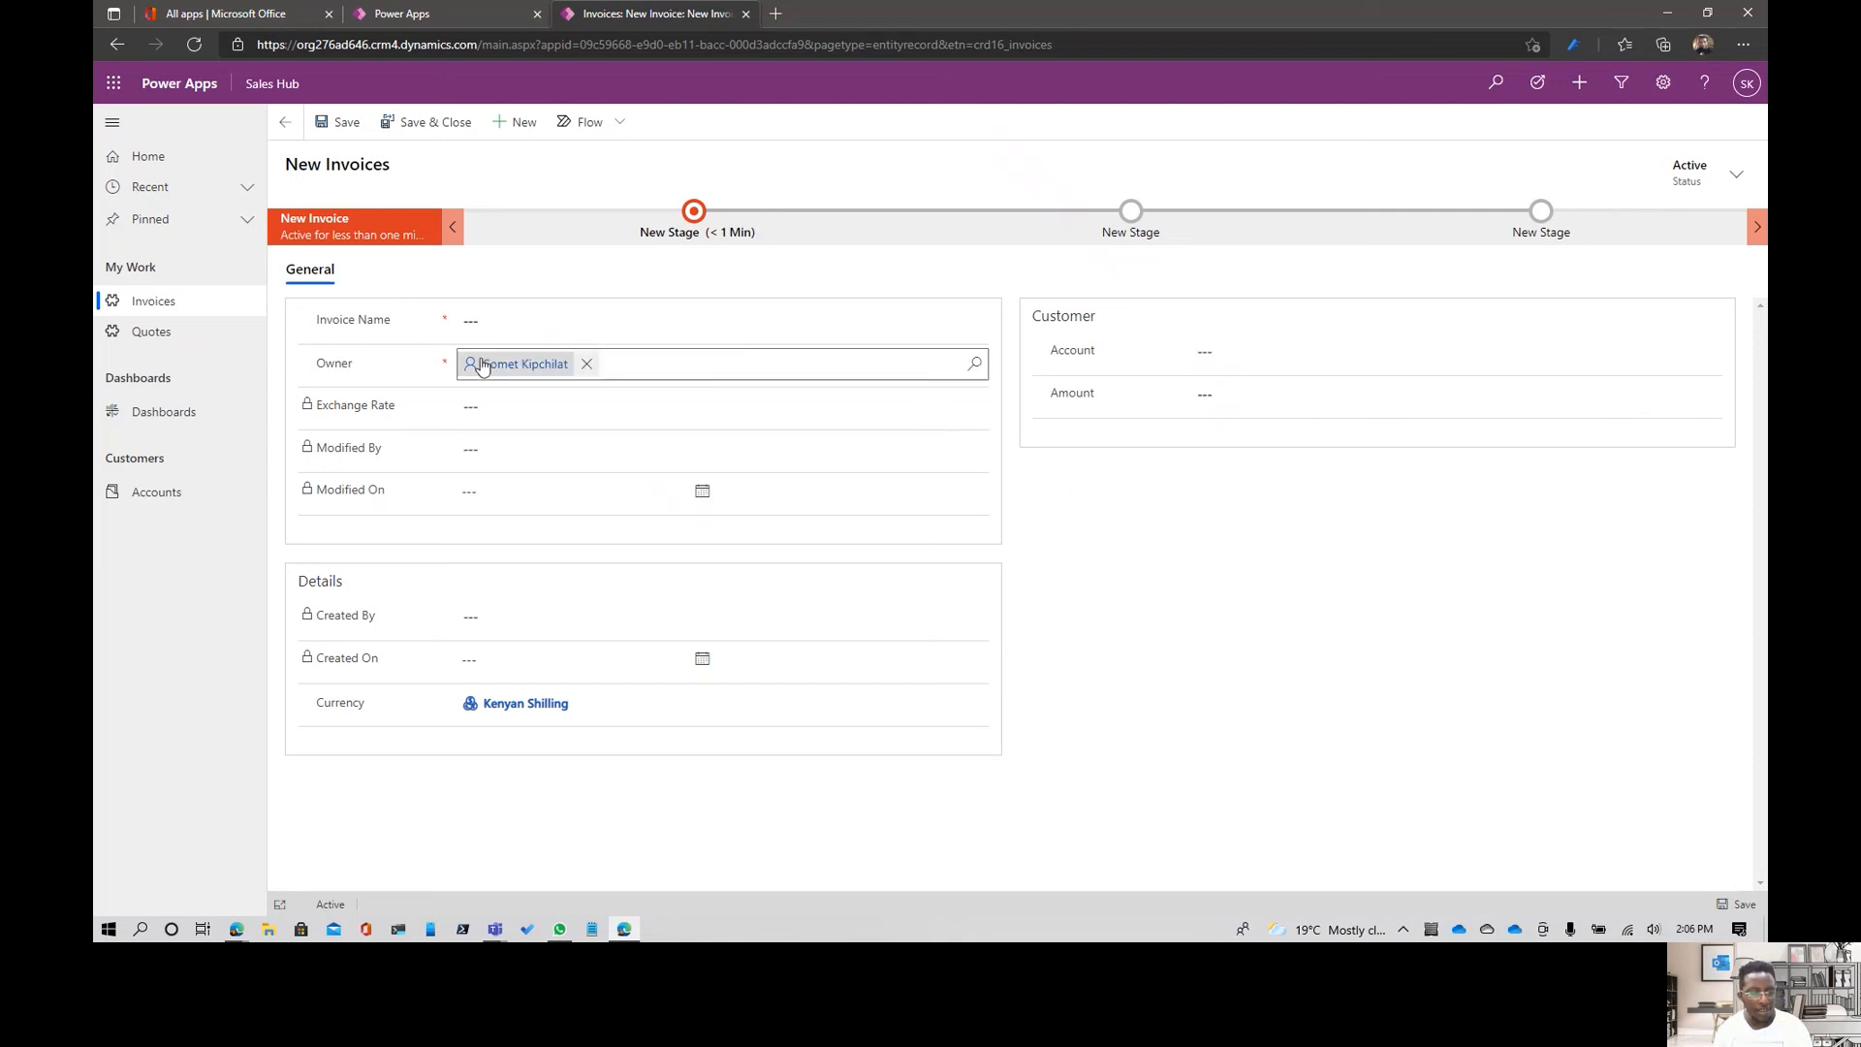
- Open the Accounts list in the Sales Hub app
left_click(153, 503)
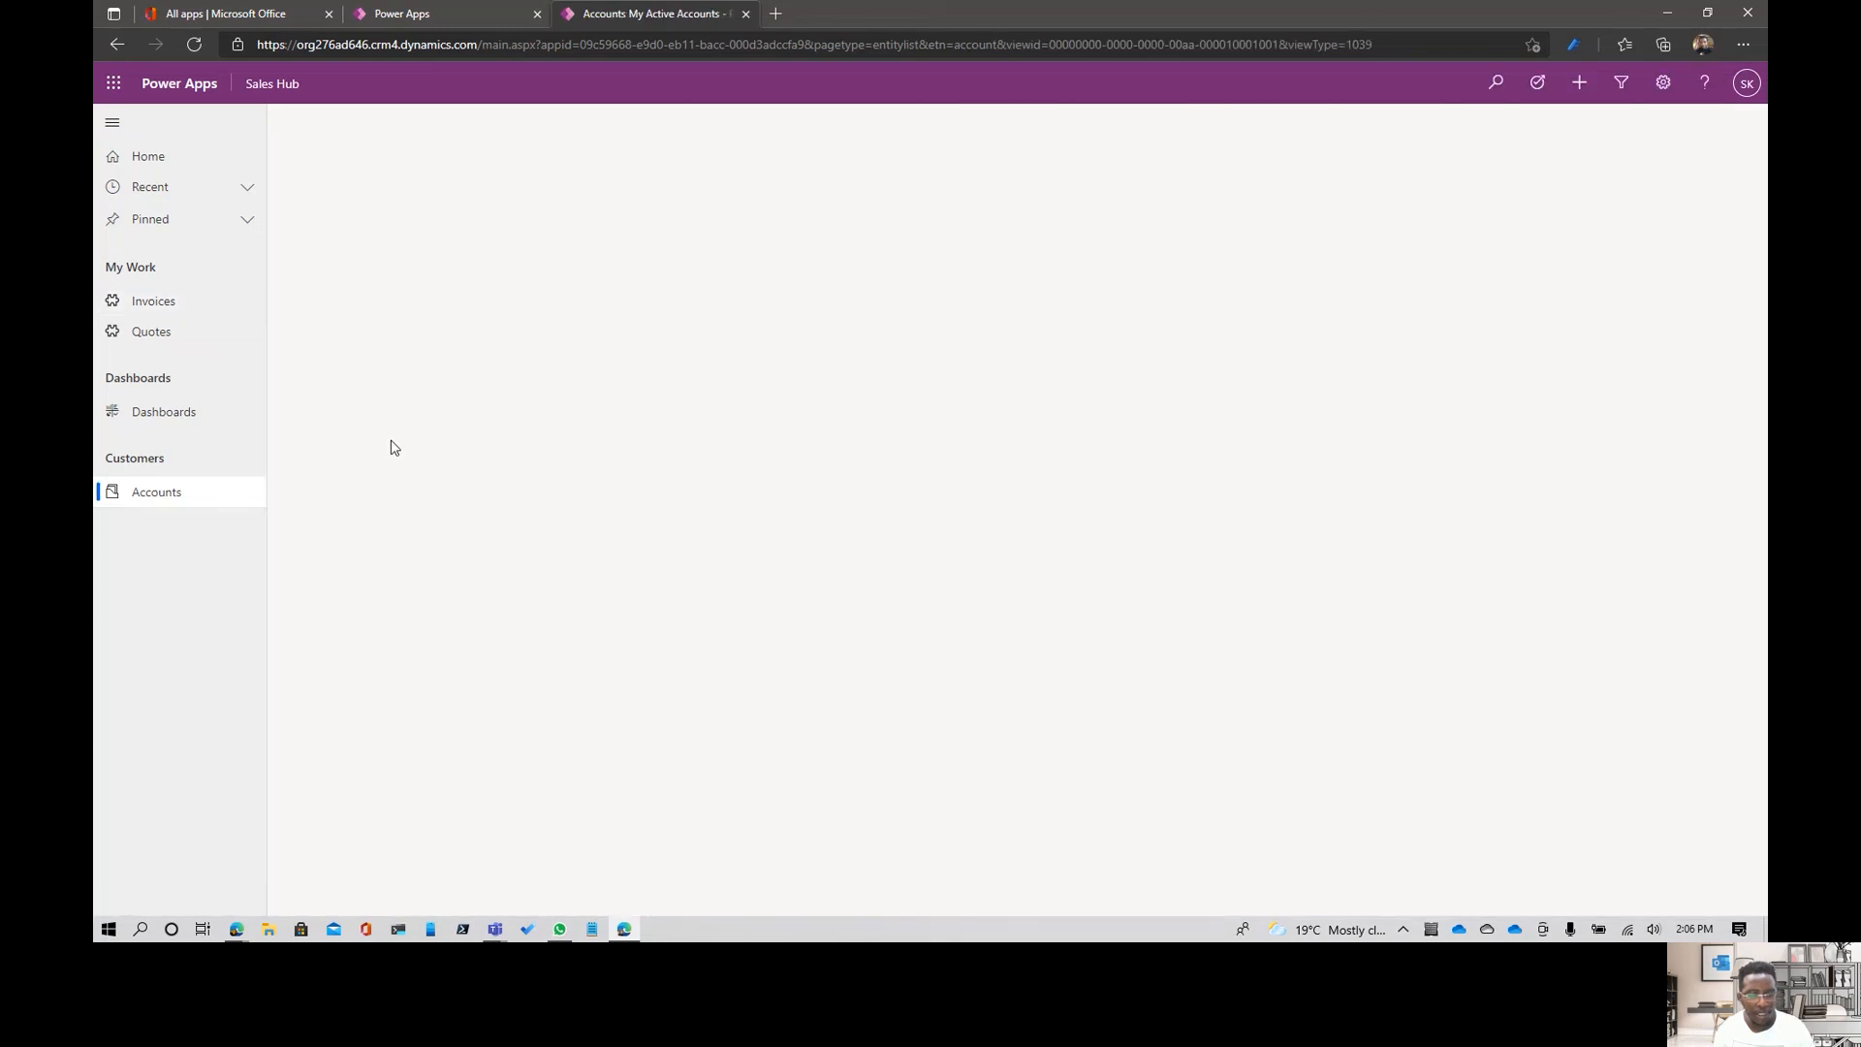